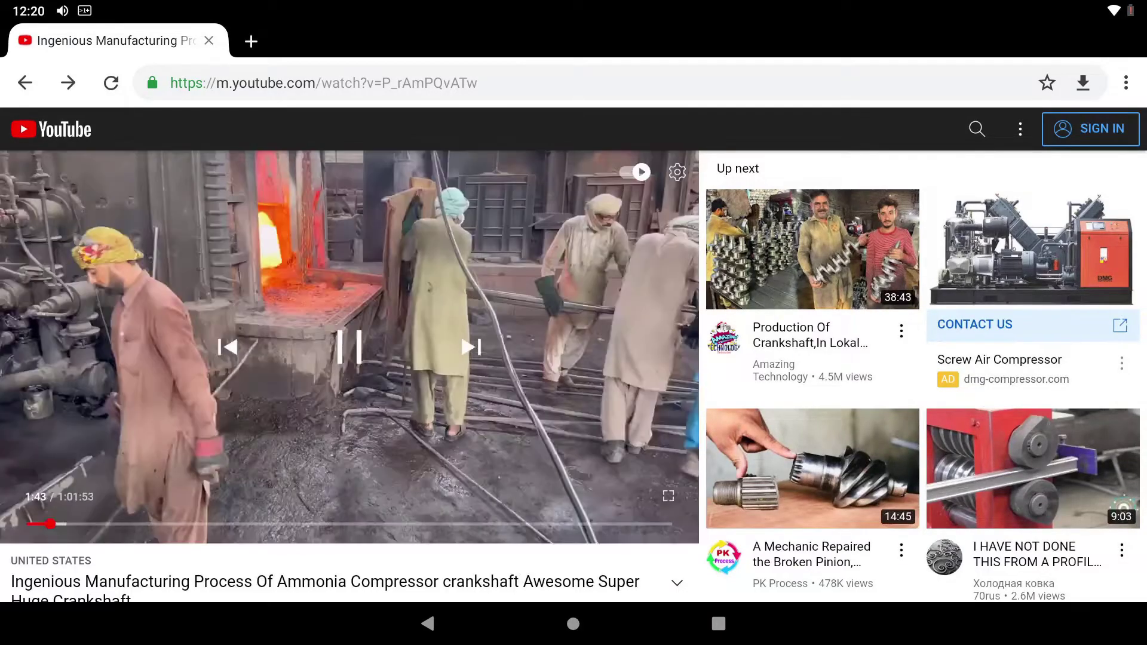
Make the YouTube video full screen, dismiss the notice, and pause it from Chrome's media controls
click(671, 496)
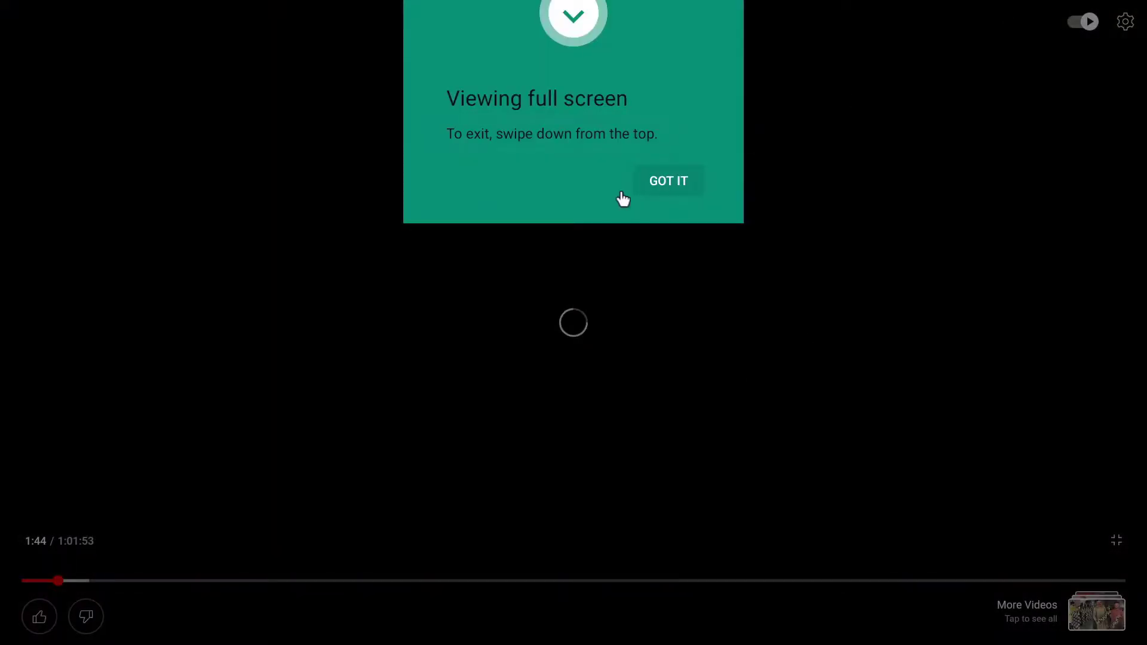
click(651, 184)
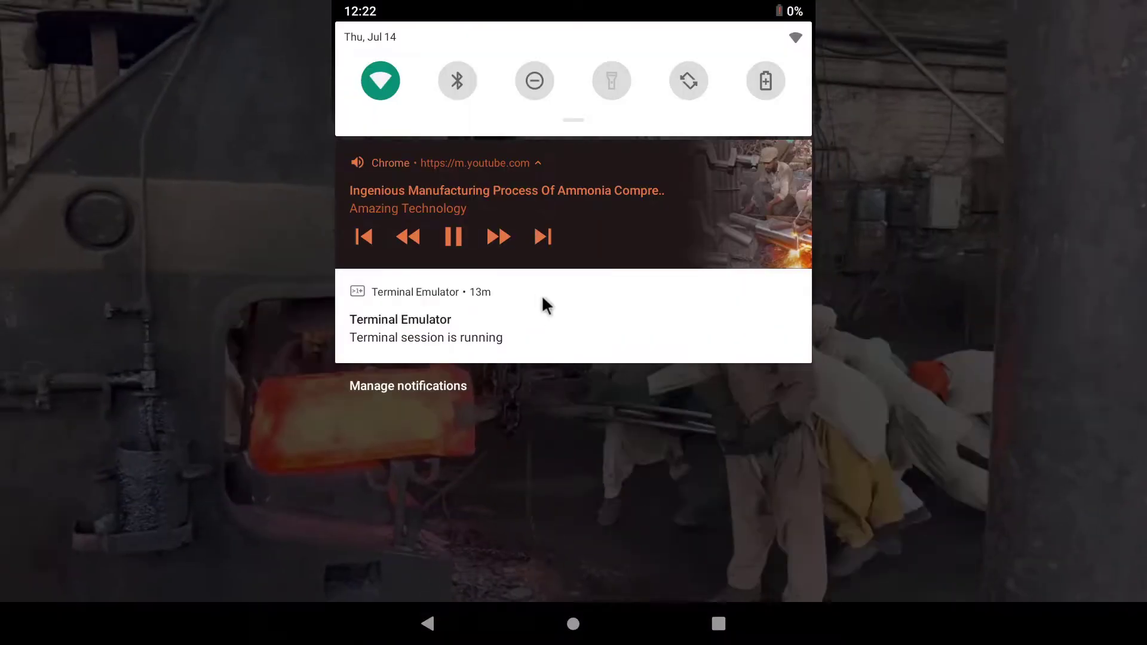
click(454, 239)
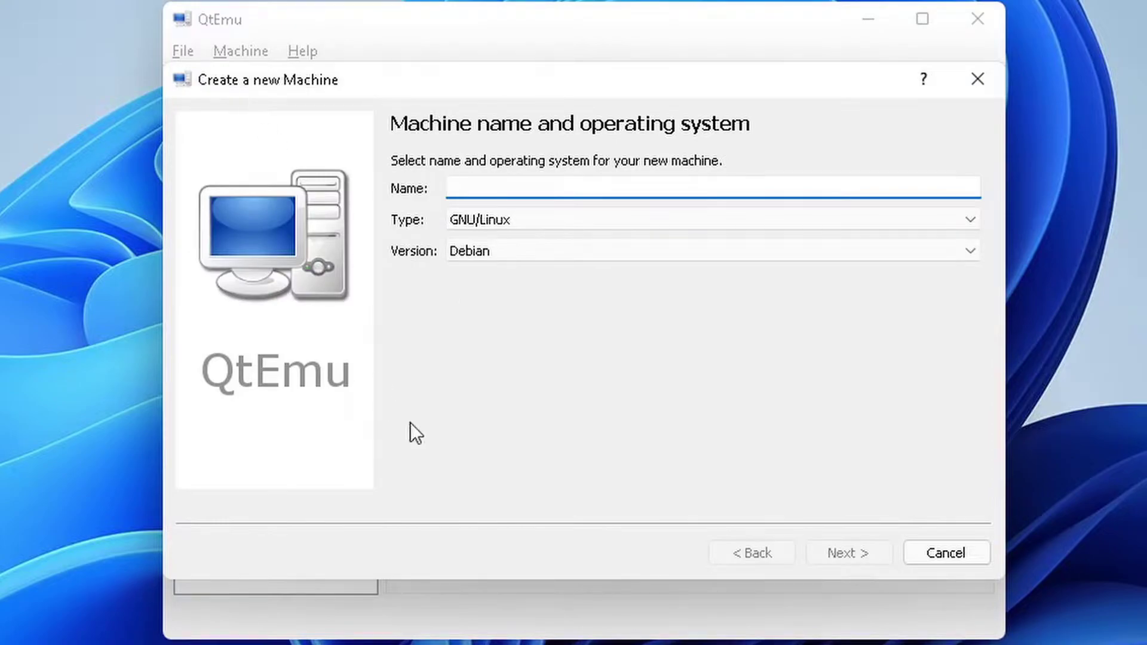
Name the new machine Androidx86 and set its version to Linux
text(Andr)
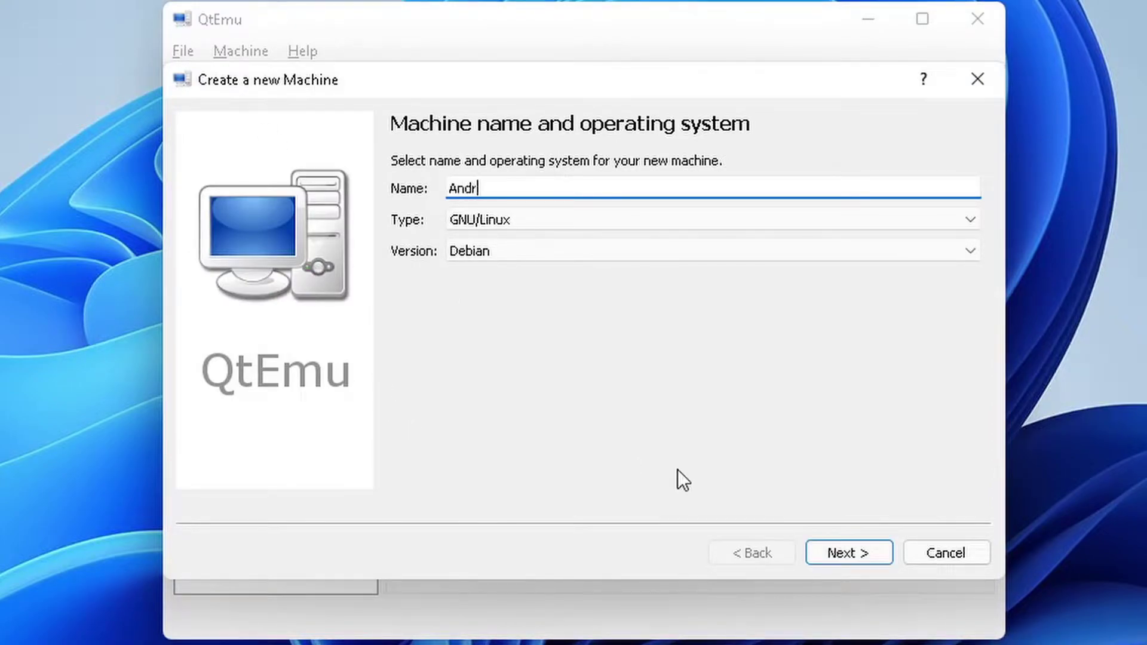
text(oidx86)
click(650, 250)
click(619, 377)
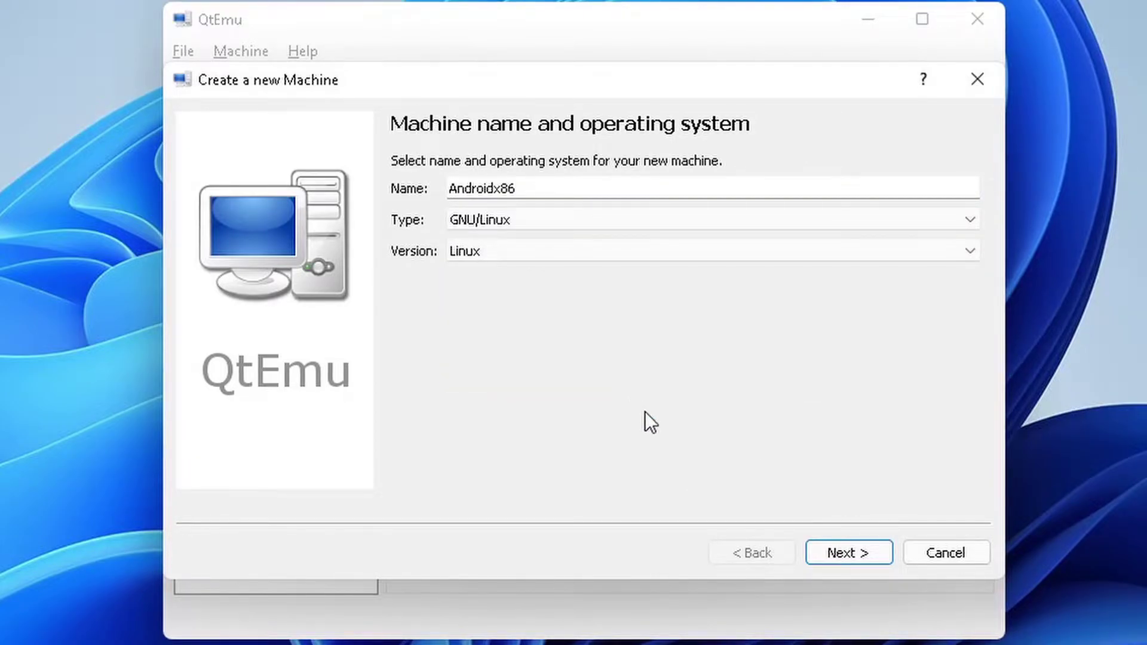
Choose the q35 machine type and continue to hardware settings
click(856, 552)
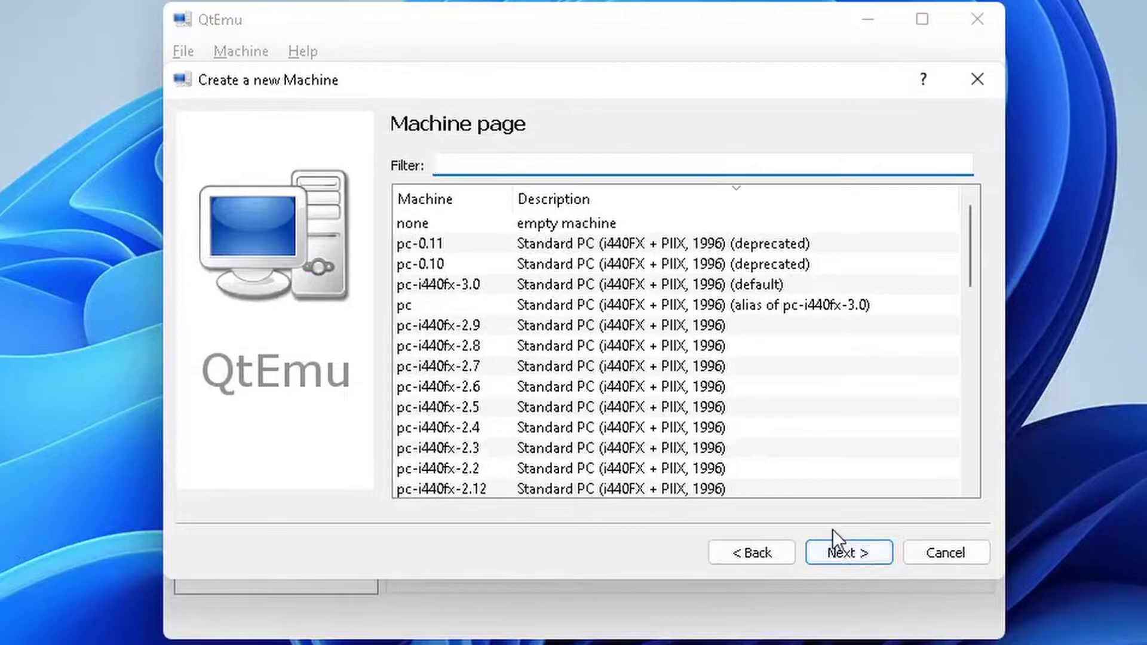
drag(970, 255, 961, 415)
click(470, 346)
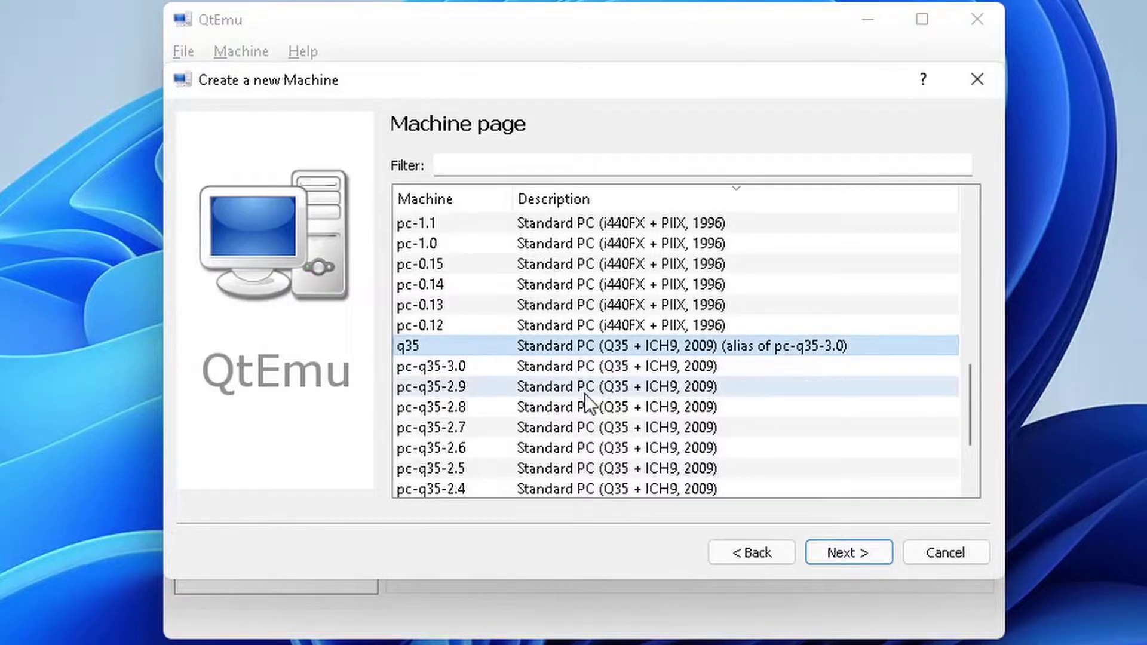
click(846, 558)
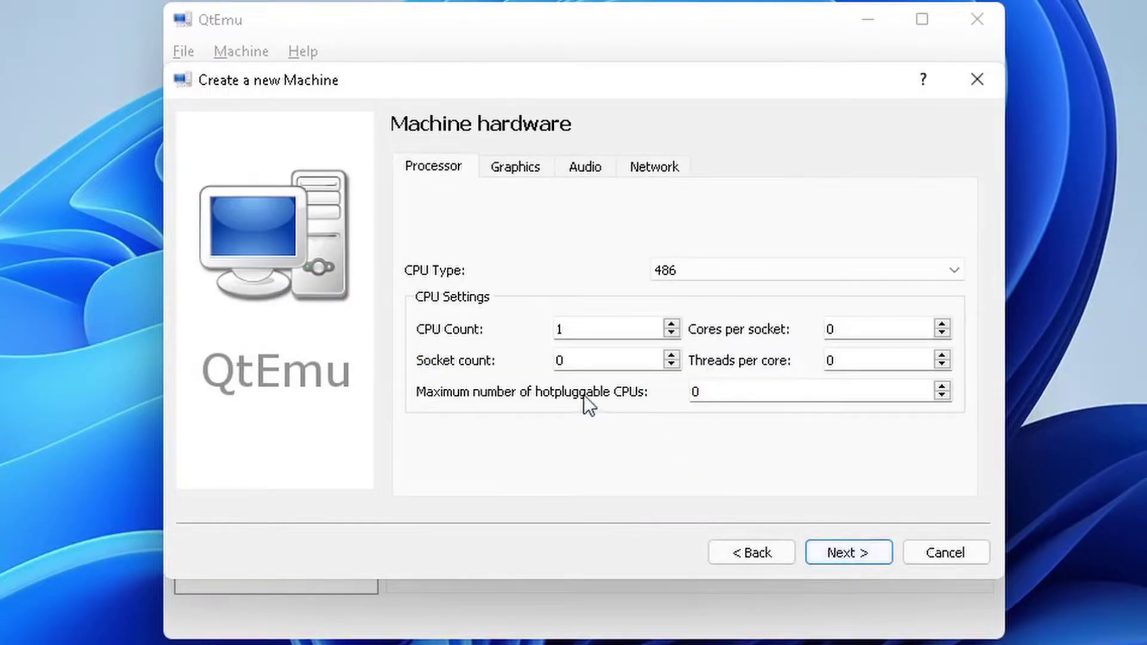
Set the CPU type to Base
click(946, 268)
drag(952, 311, 966, 421)
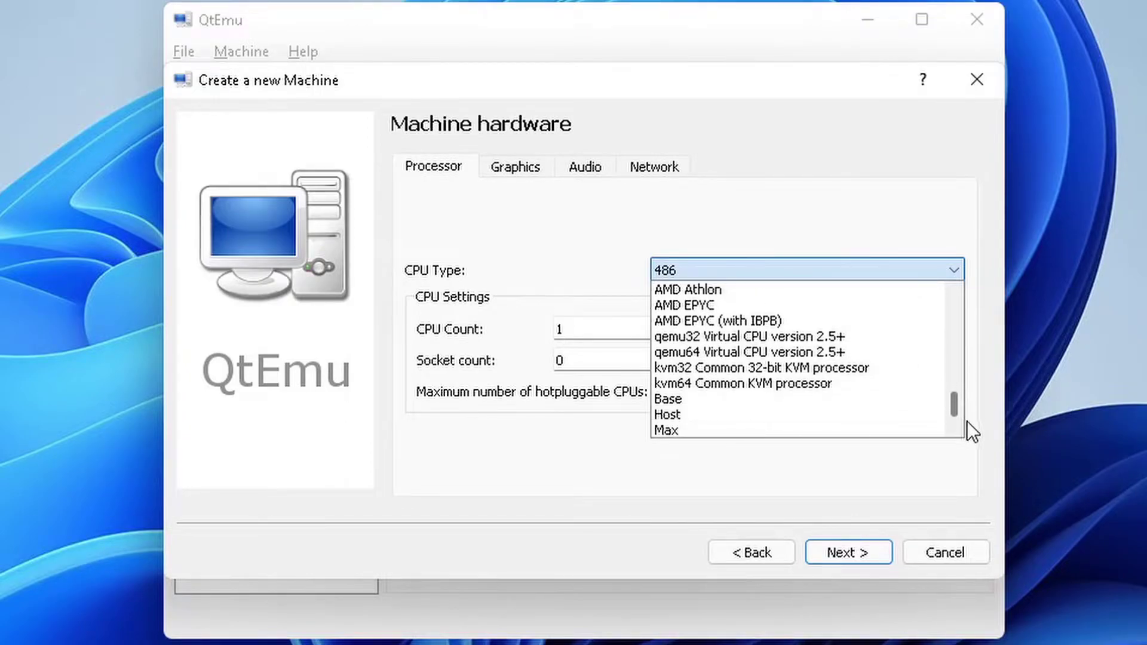
click(793, 401)
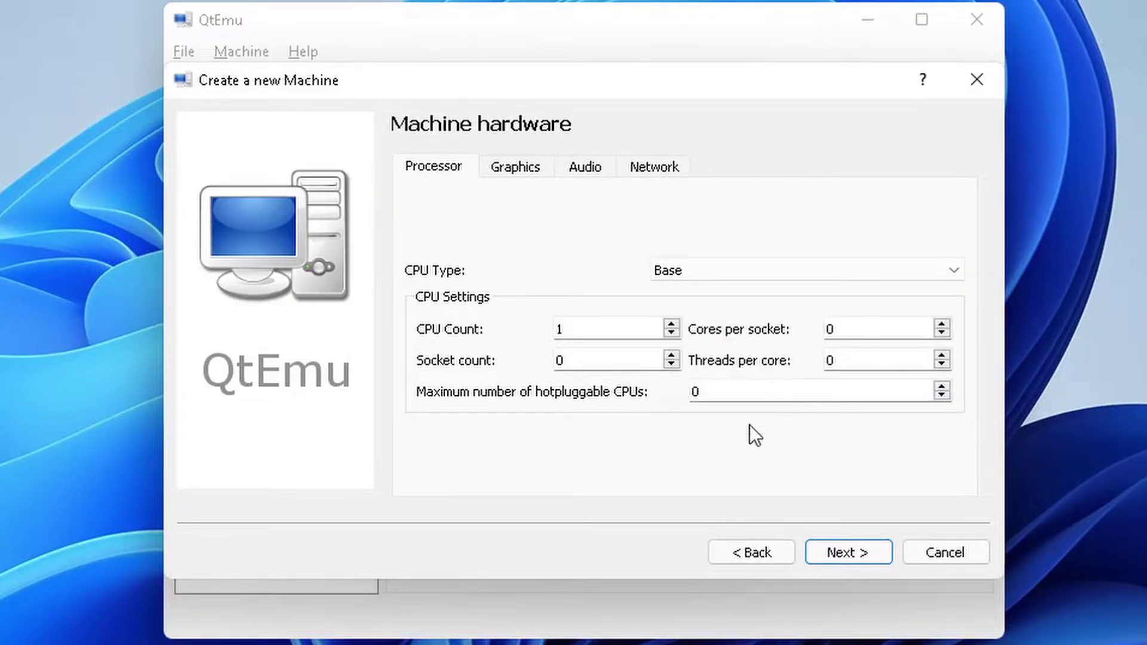
Set CPU count 4, hotplug CPUs 4, sockets 1, cores per socket 4, threads per core 1
click(673, 323)
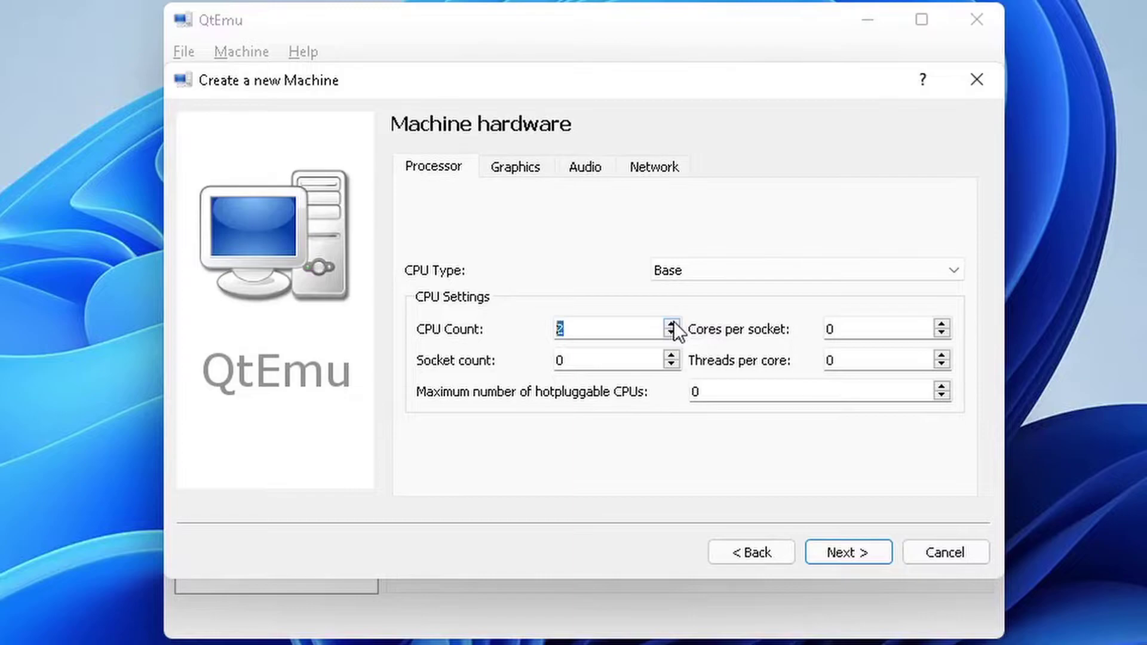
click(673, 323)
click(672, 323)
click(941, 388)
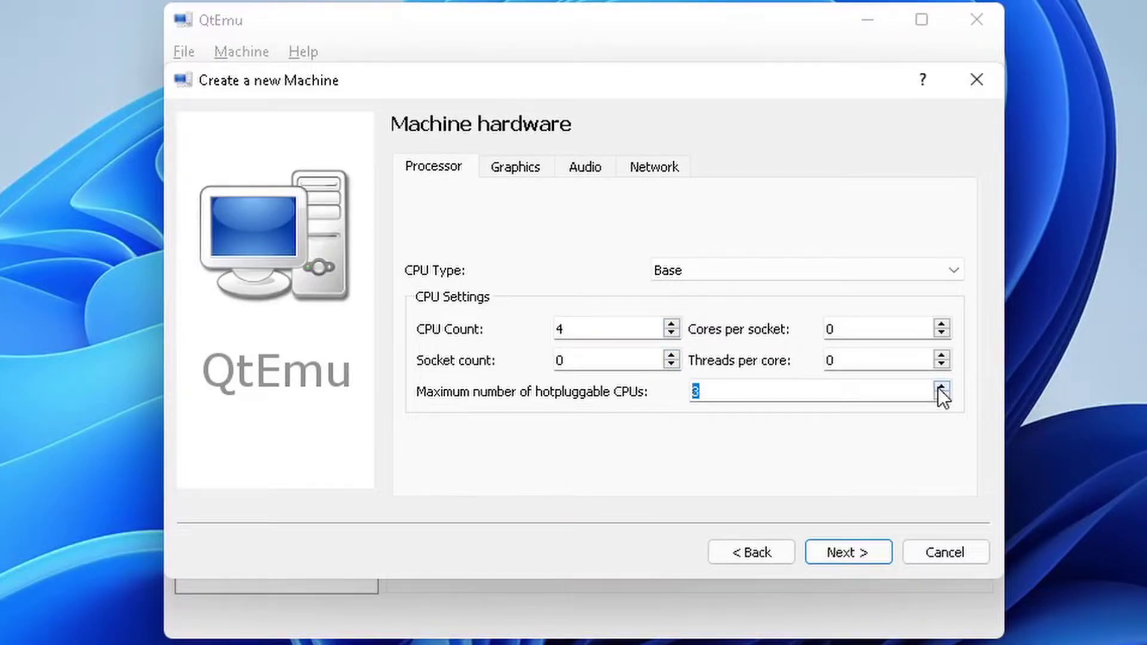
click(941, 388)
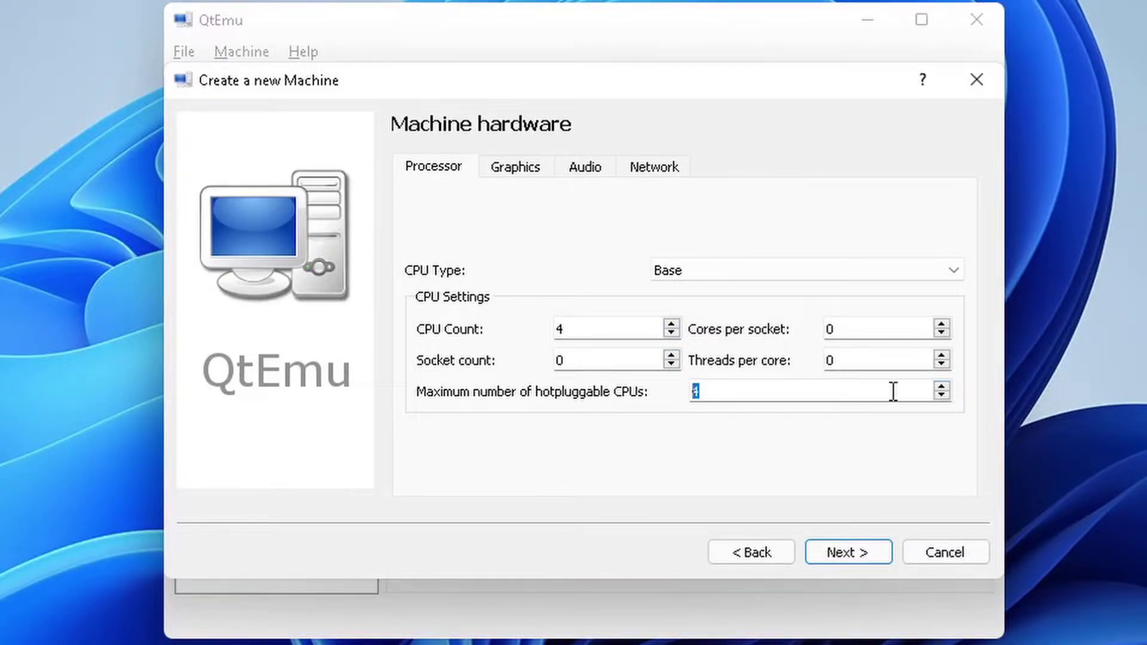
click(672, 356)
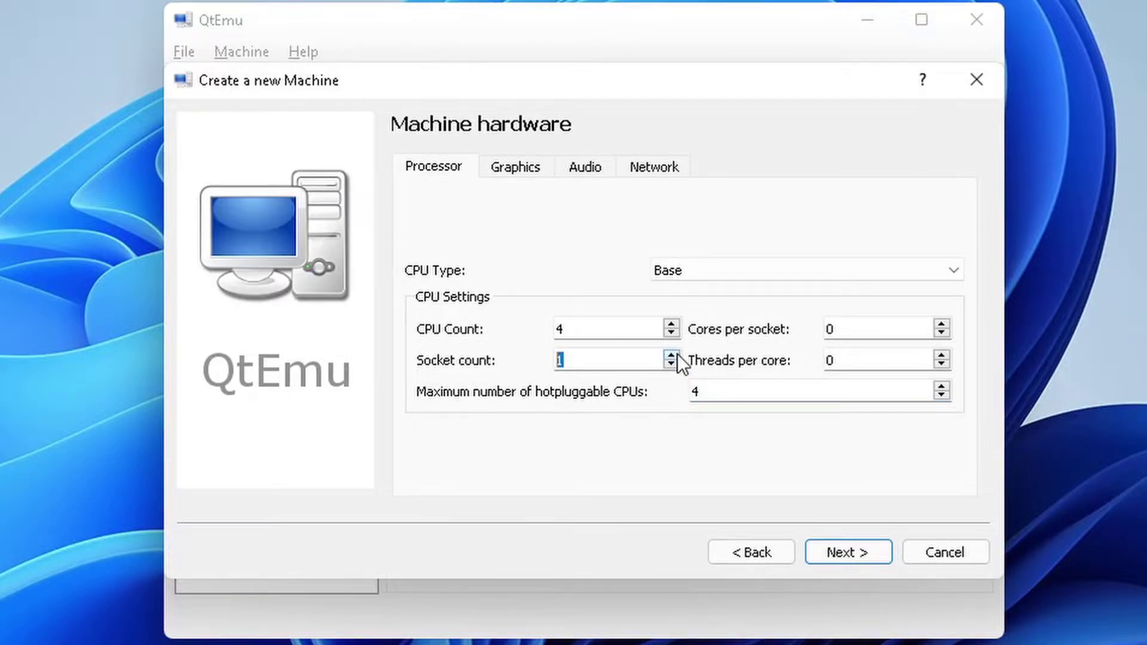
click(942, 324)
click(942, 325)
click(941, 324)
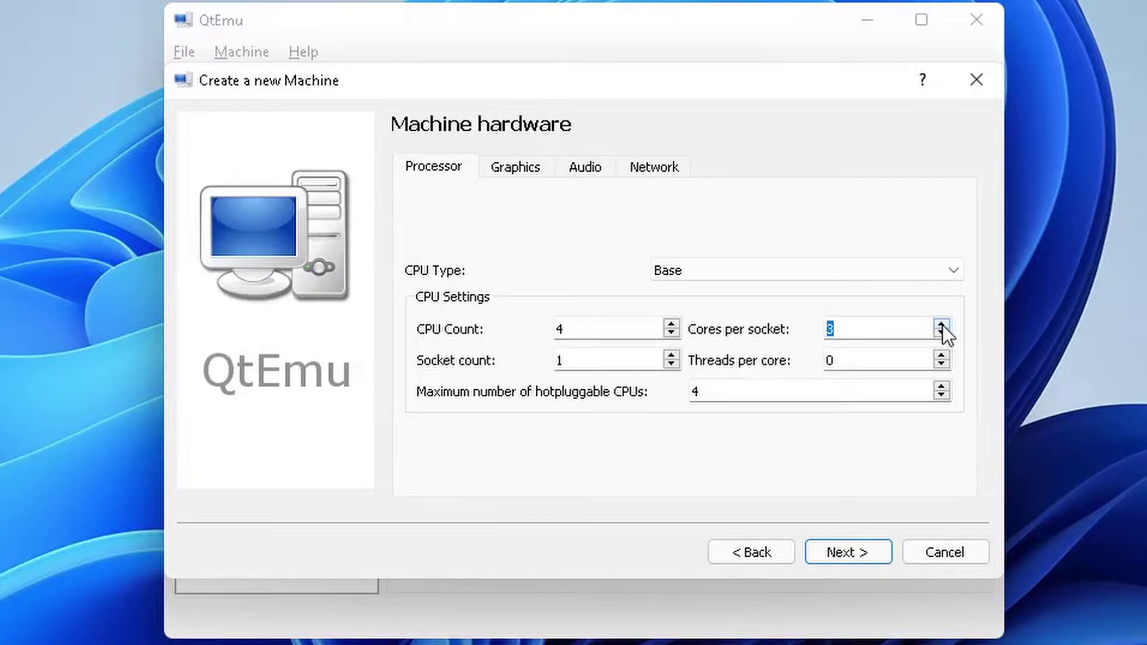
click(942, 325)
click(941, 356)
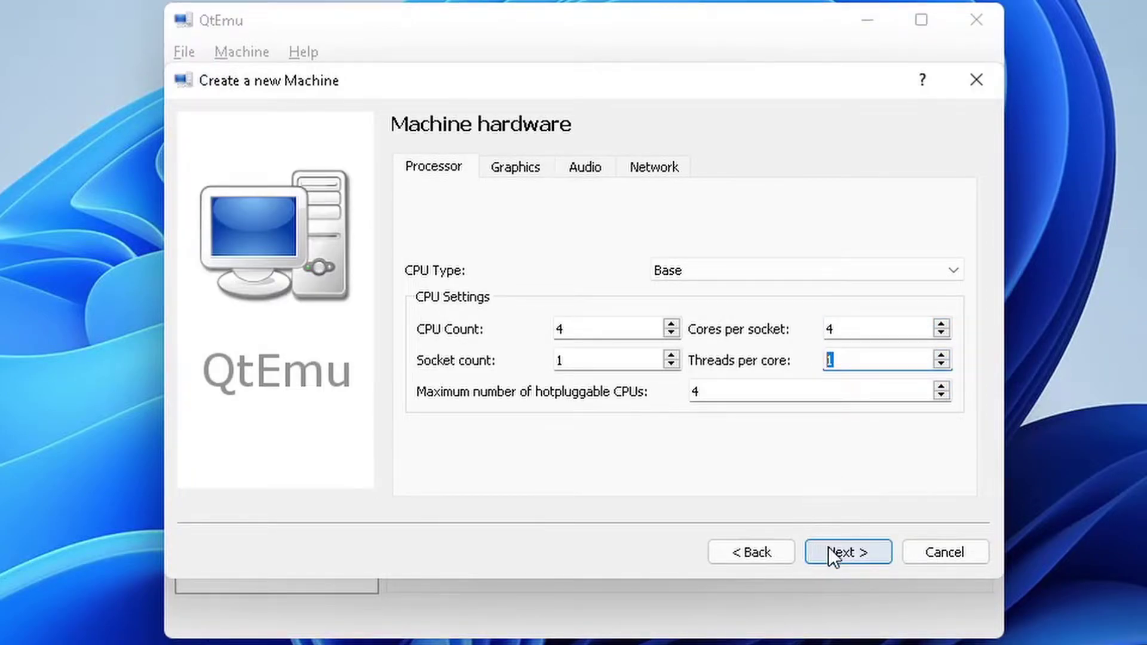
Set the GPU type to VMWare SVGA-II on the Graphics tab
click(516, 170)
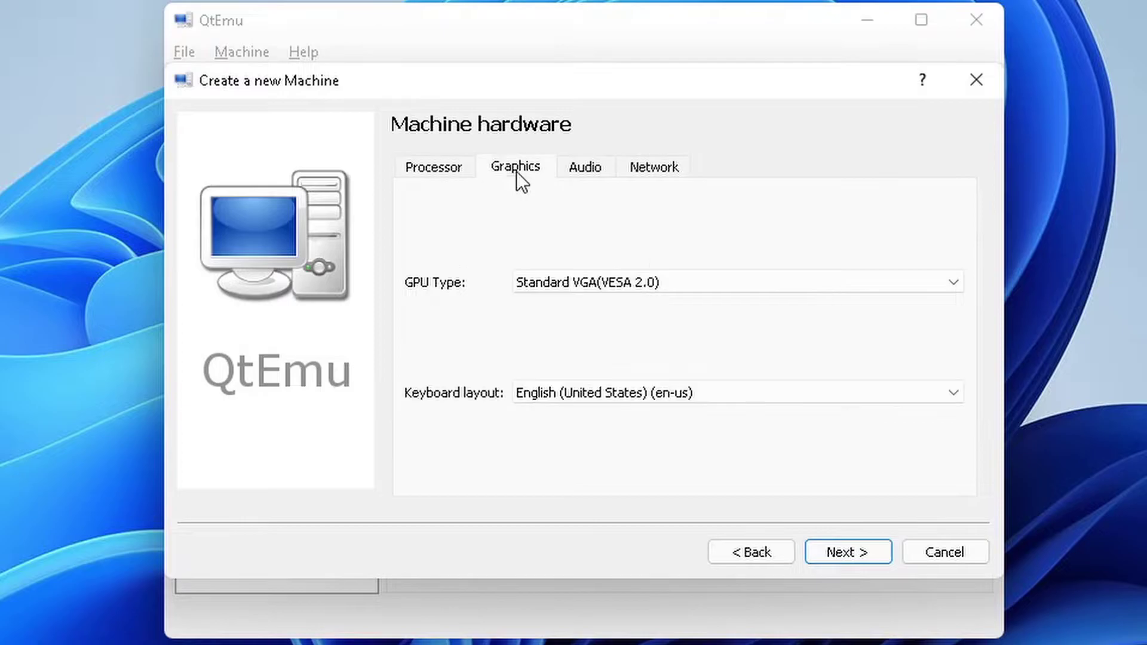
click(743, 282)
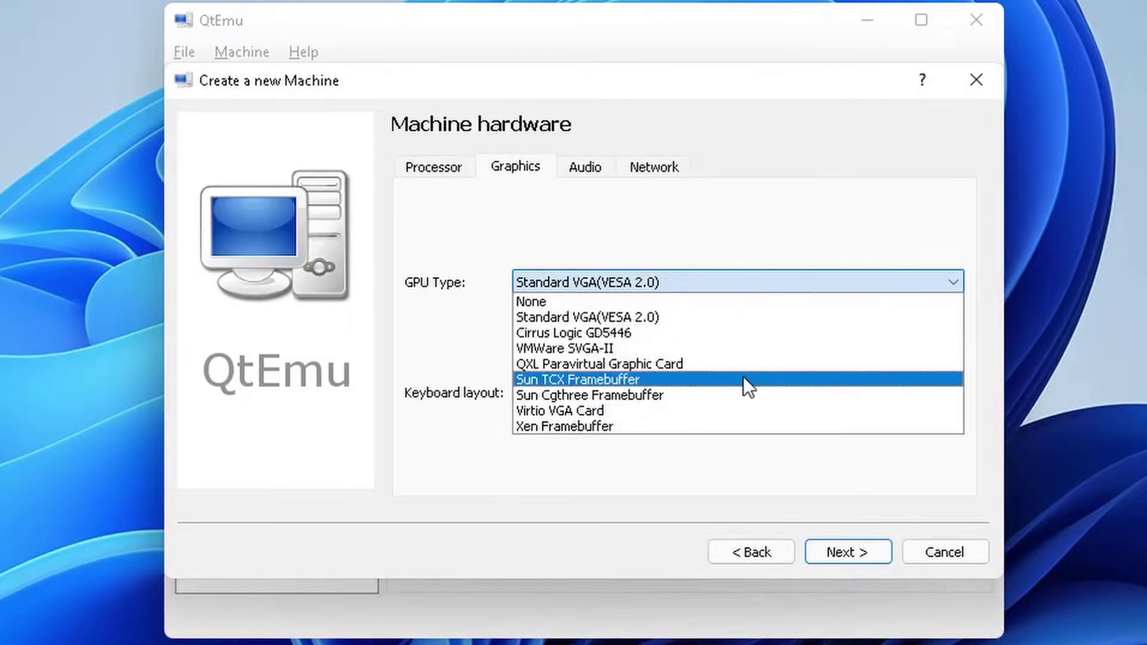
click(740, 348)
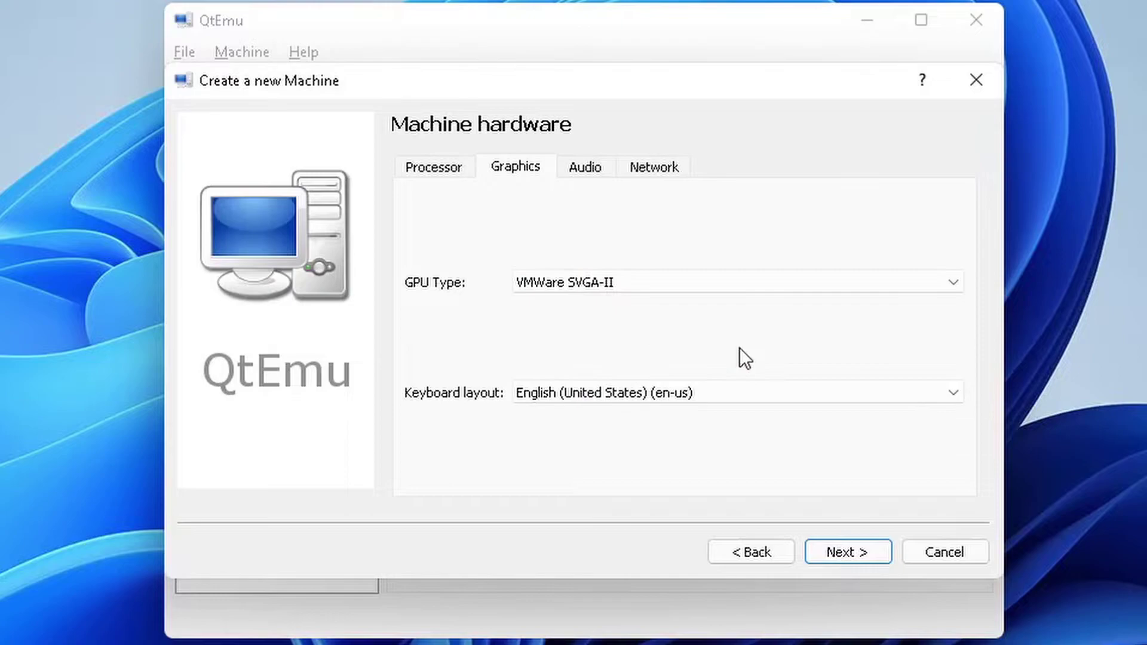
Review the Audio and Network tabs, then advance past the accelerator page to memory
click(583, 170)
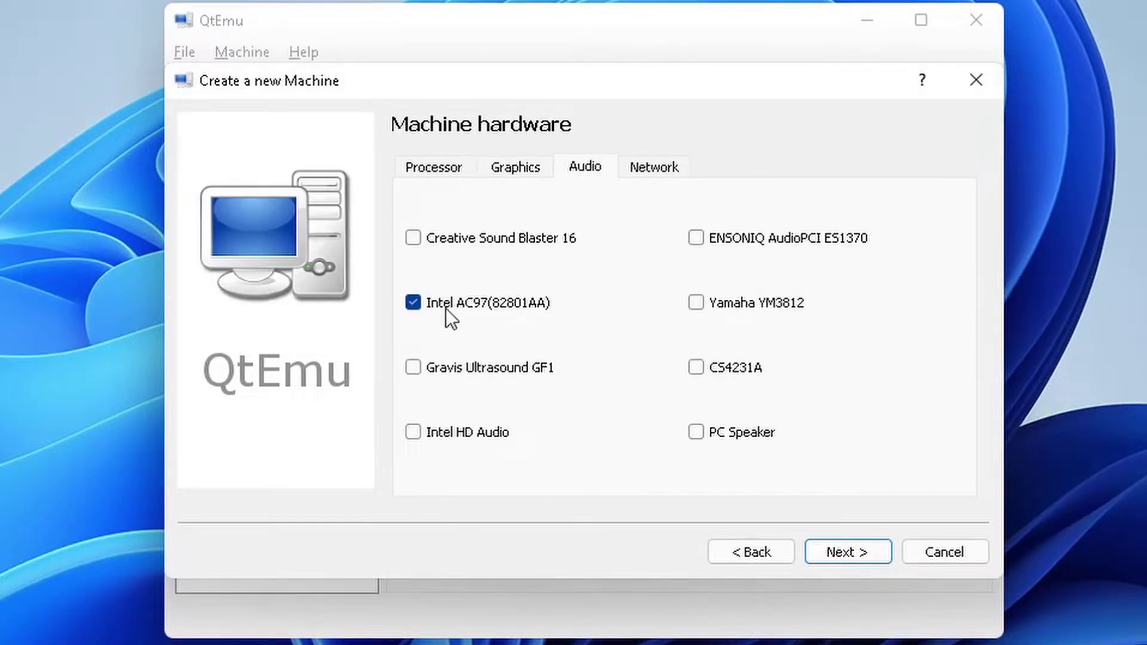
click(649, 171)
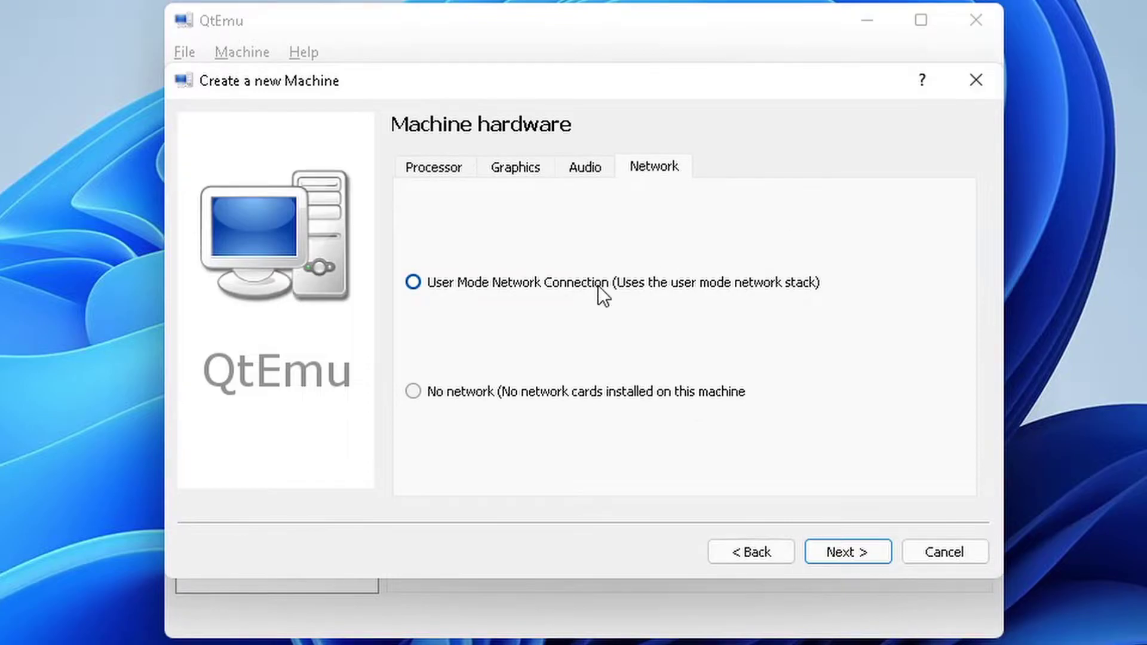
click(844, 557)
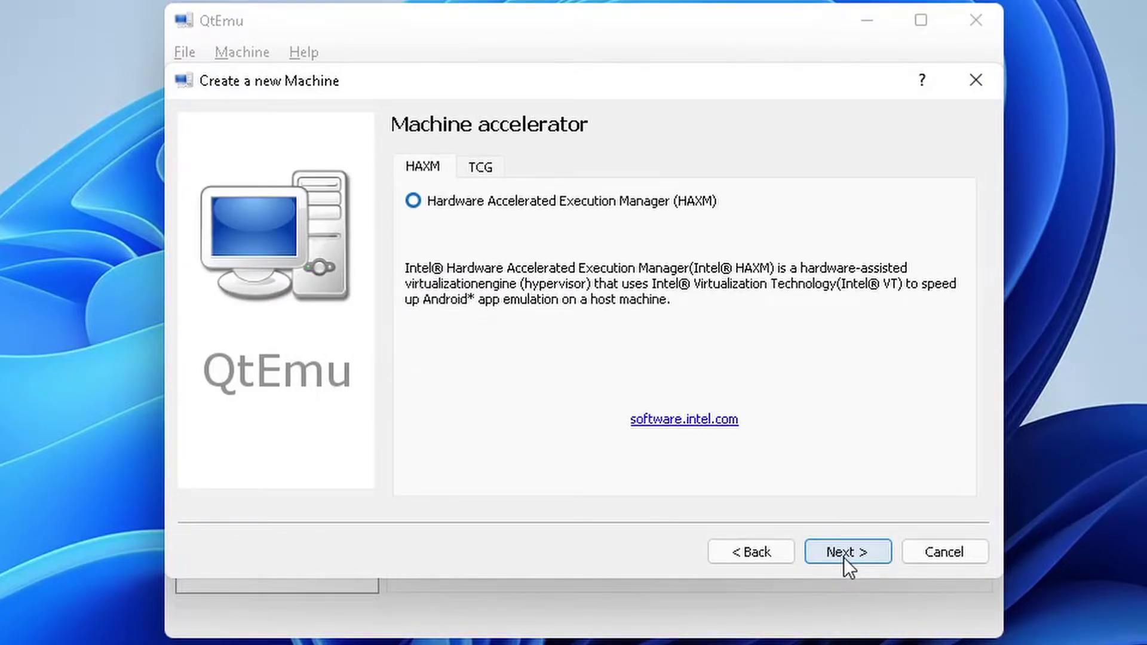
click(844, 558)
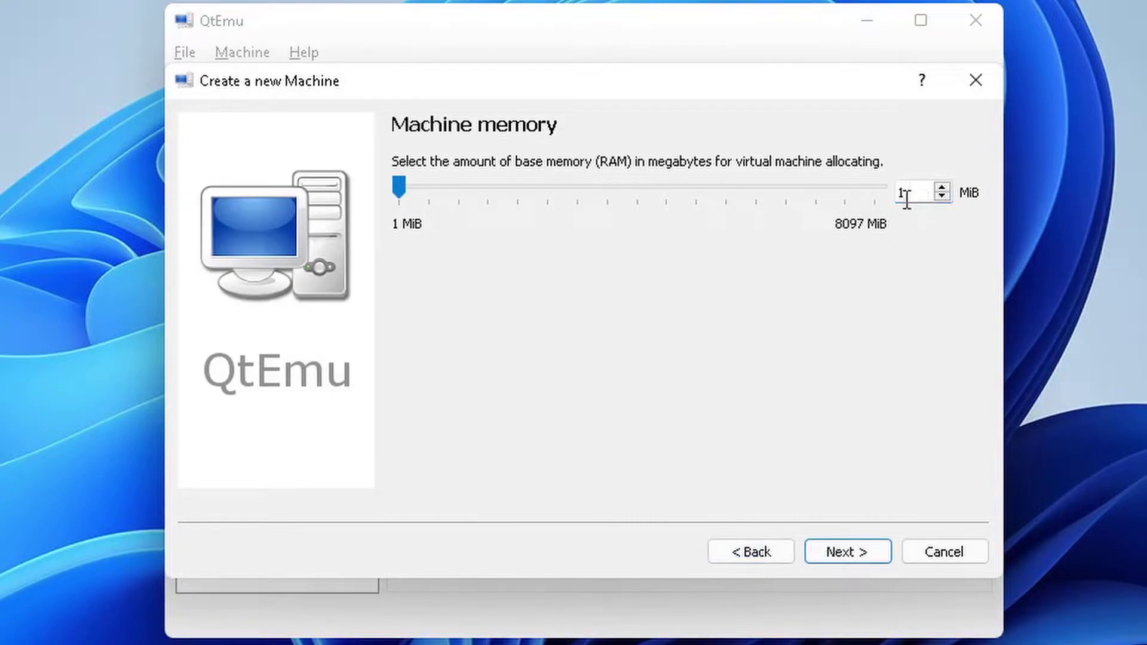
Set the machine's memory to 4096 MiB
key(BackSpace)
text(4096)
click(858, 555)
Make a 100 GiB qcow2 virtual disk and finish creating the machine
click(857, 554)
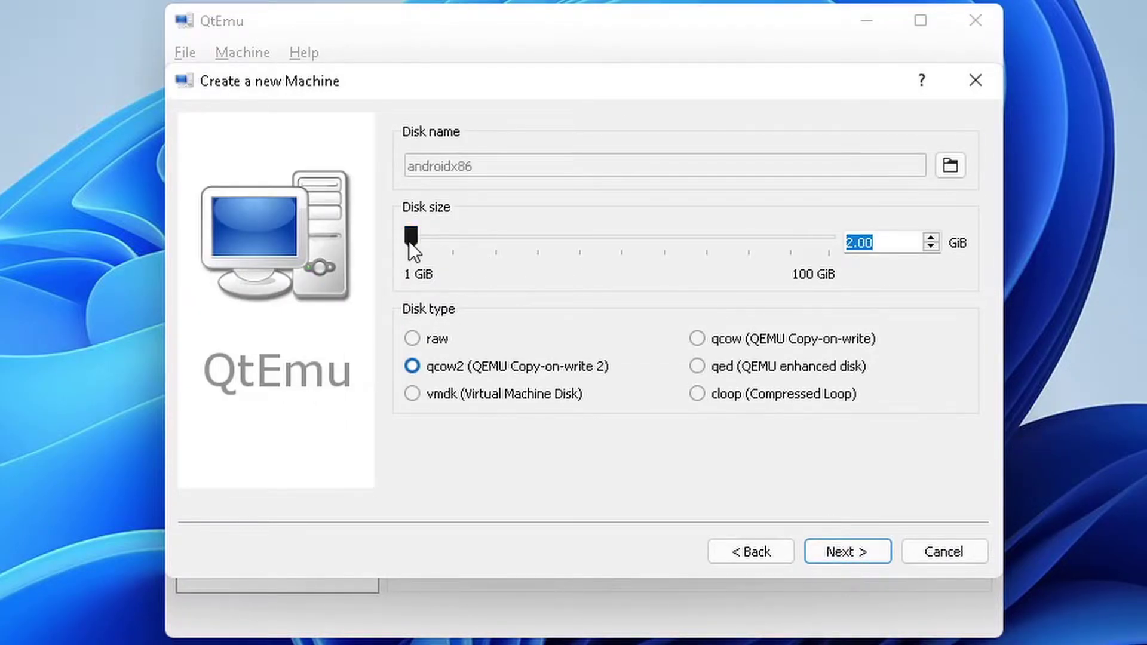
drag(413, 251, 1019, 274)
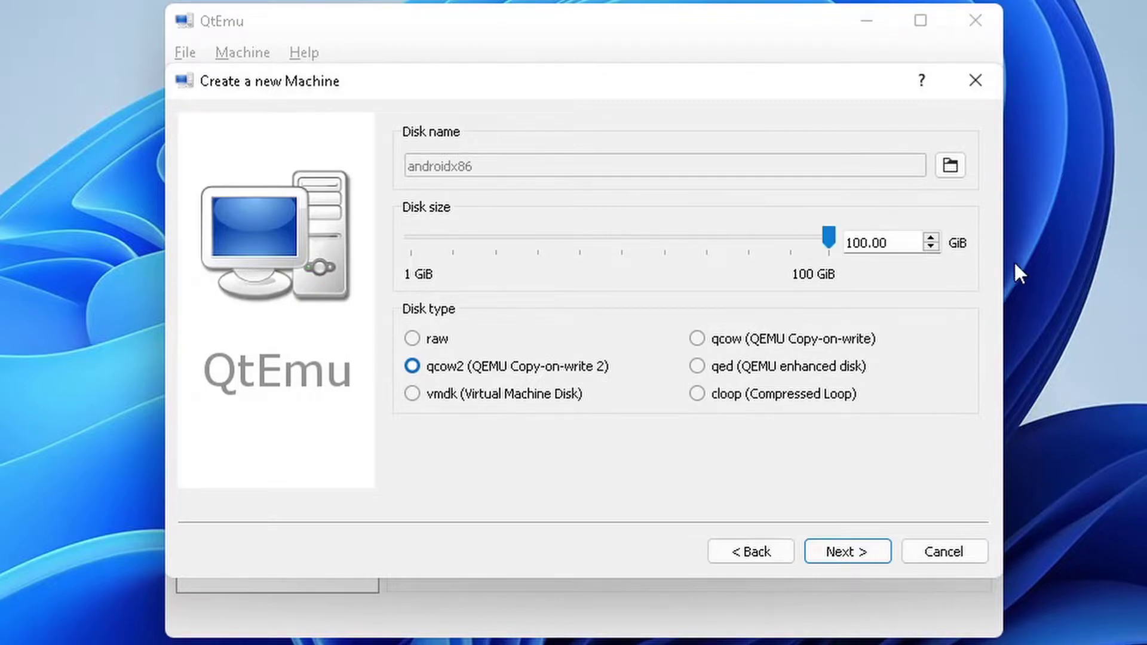
click(418, 367)
click(846, 552)
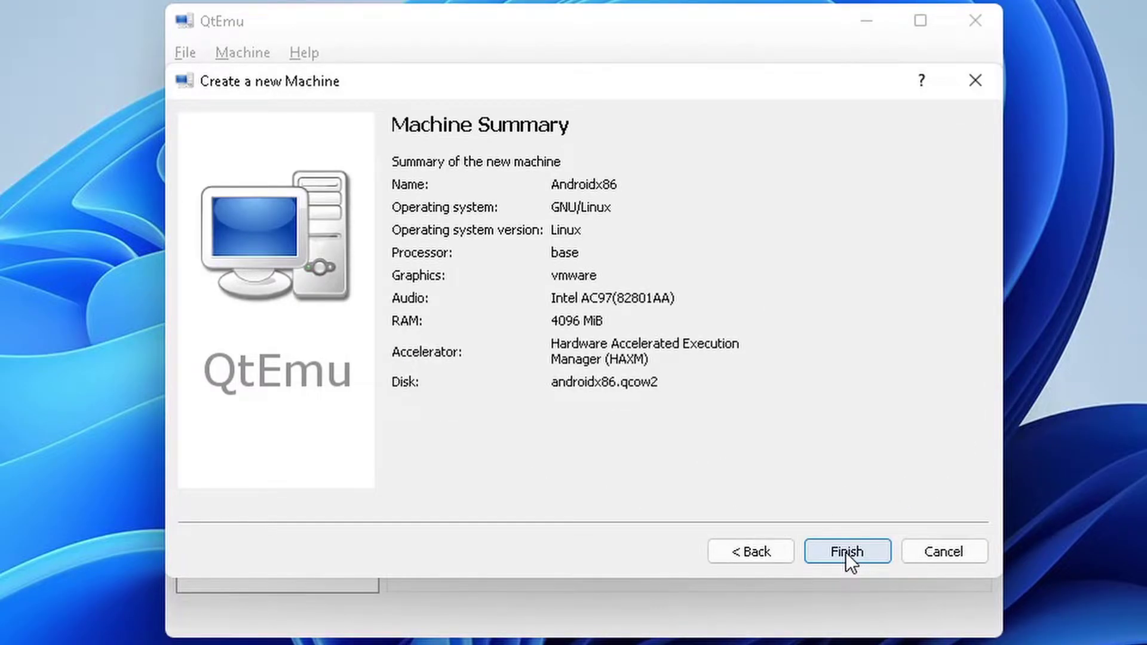
click(845, 552)
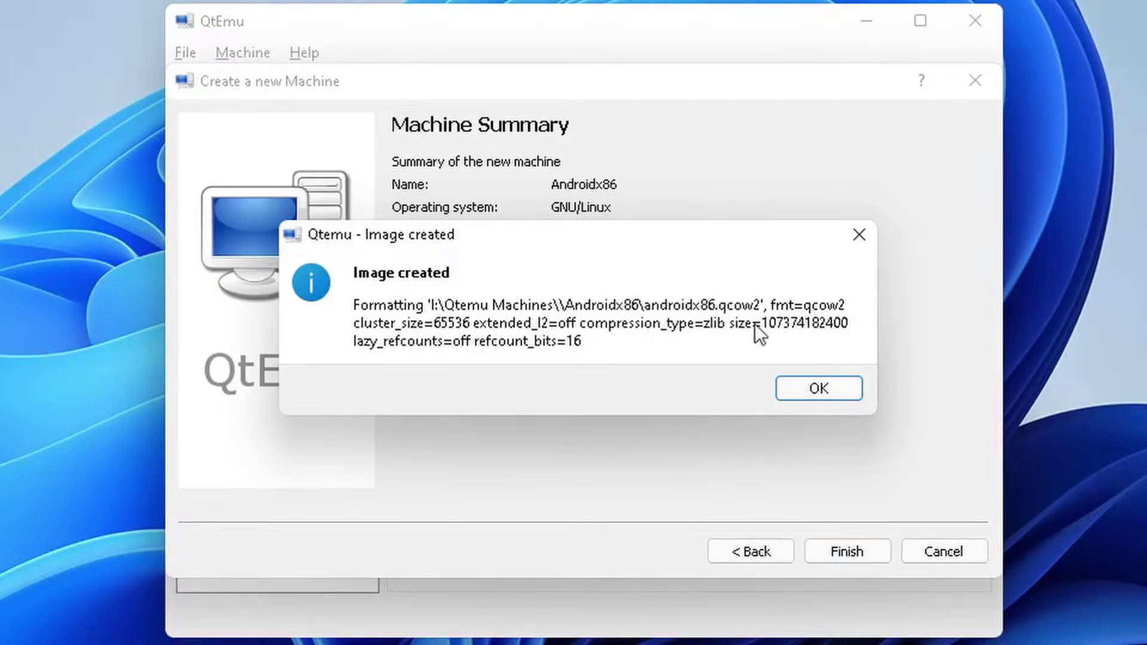
Enable CDROM booting for Androidx86 and move it to the top of the boot order
click(801, 392)
right_click(256, 135)
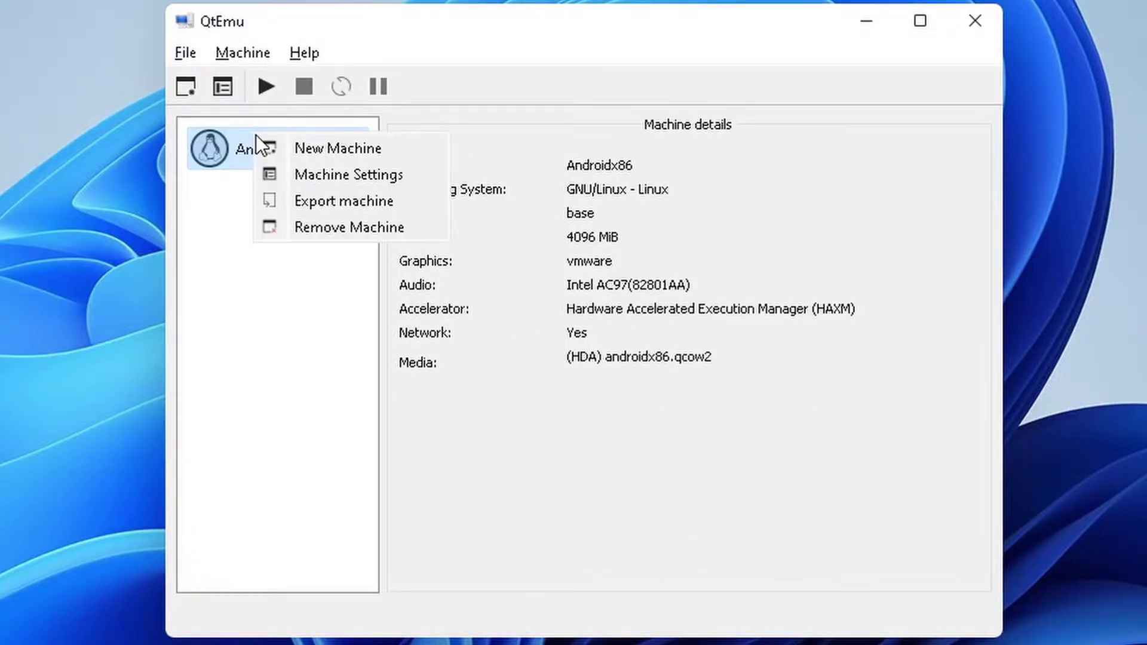
click(309, 176)
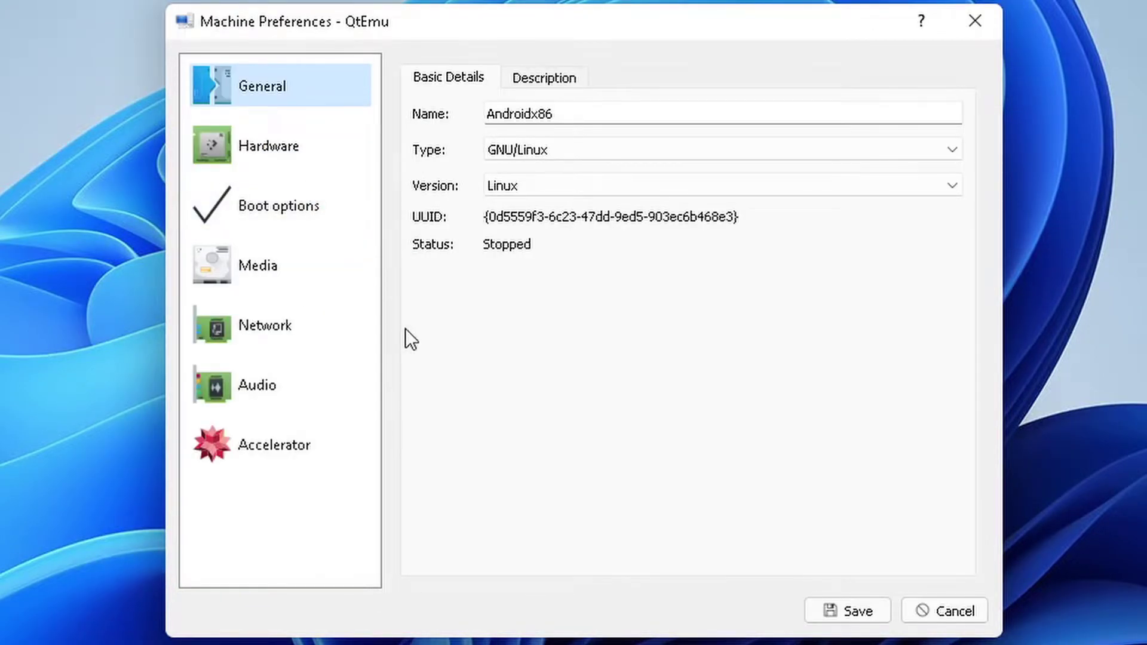
click(272, 145)
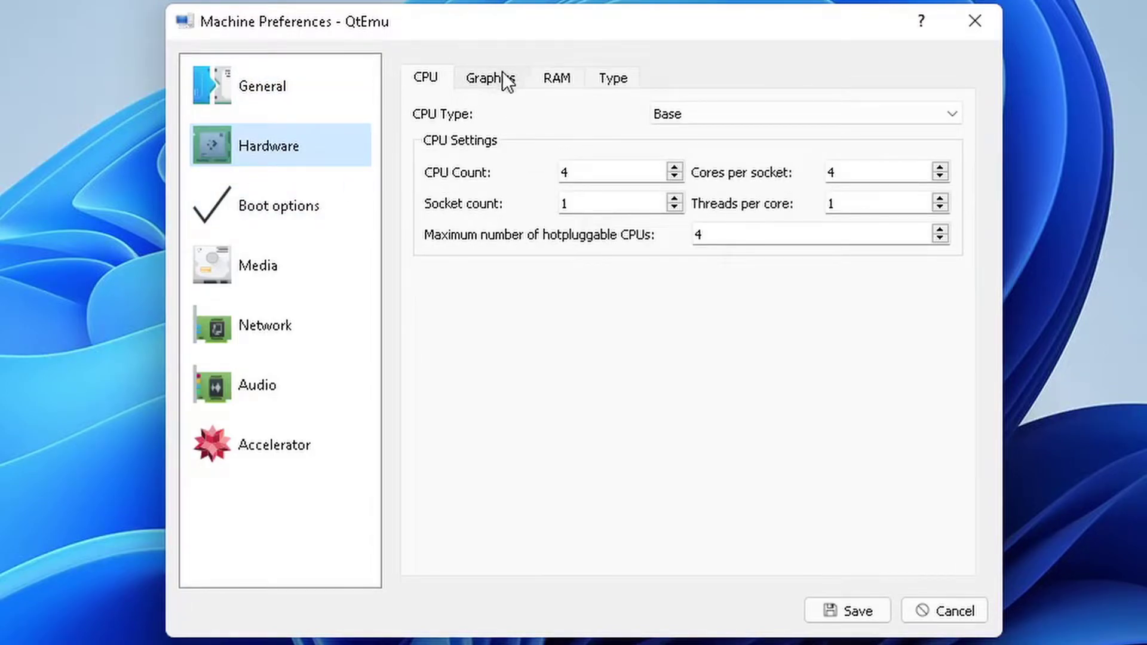
click(280, 213)
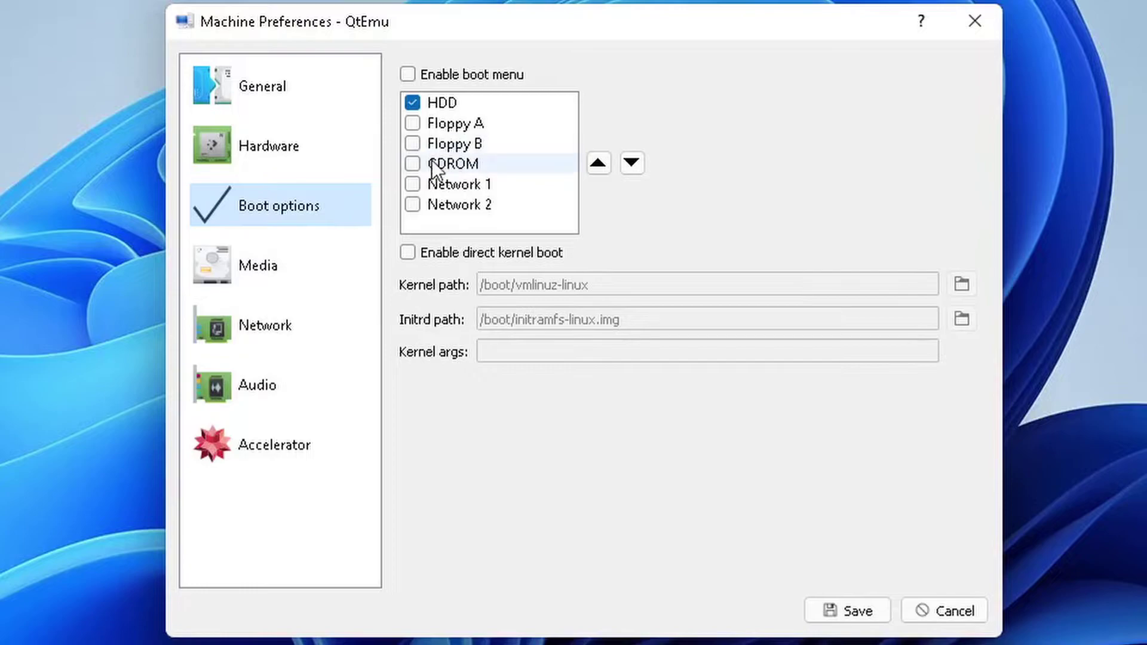
click(412, 163)
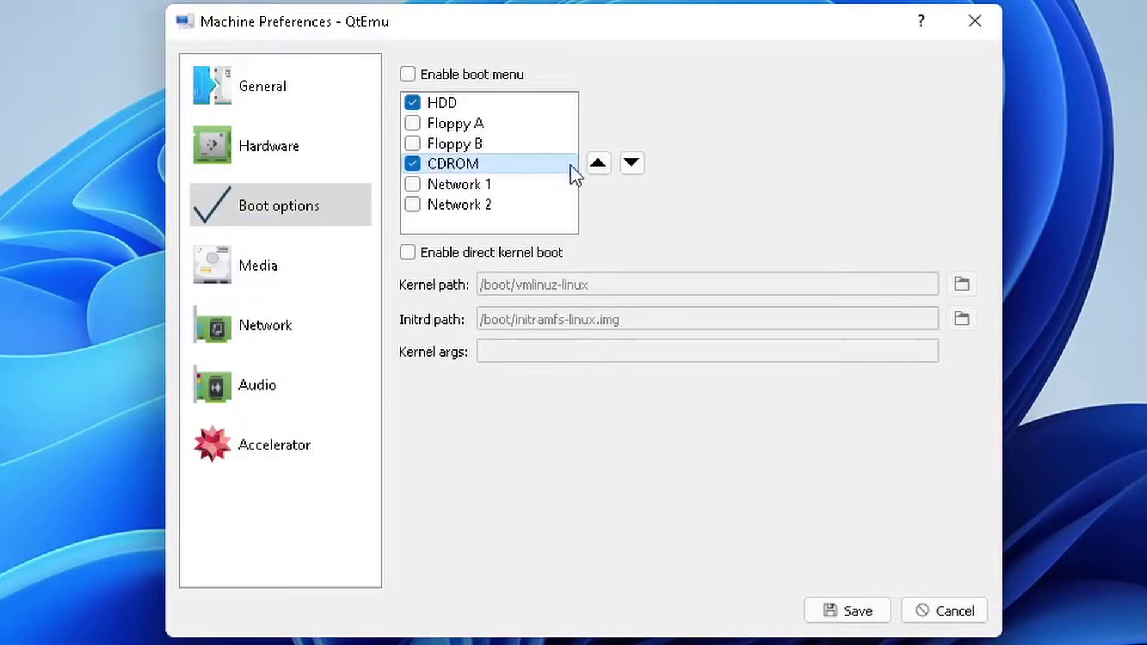
click(596, 165)
click(596, 165)
click(597, 165)
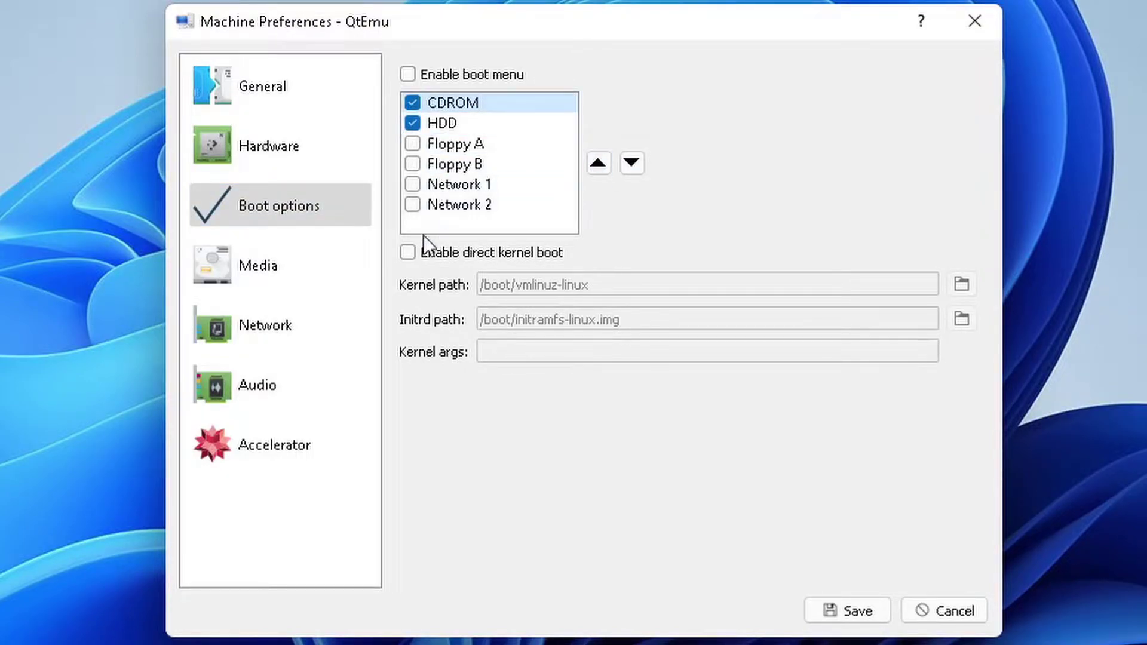
Attach android-x86_64-9.0-r2.iso as CD-ROM, review the other settings, and save
click(264, 270)
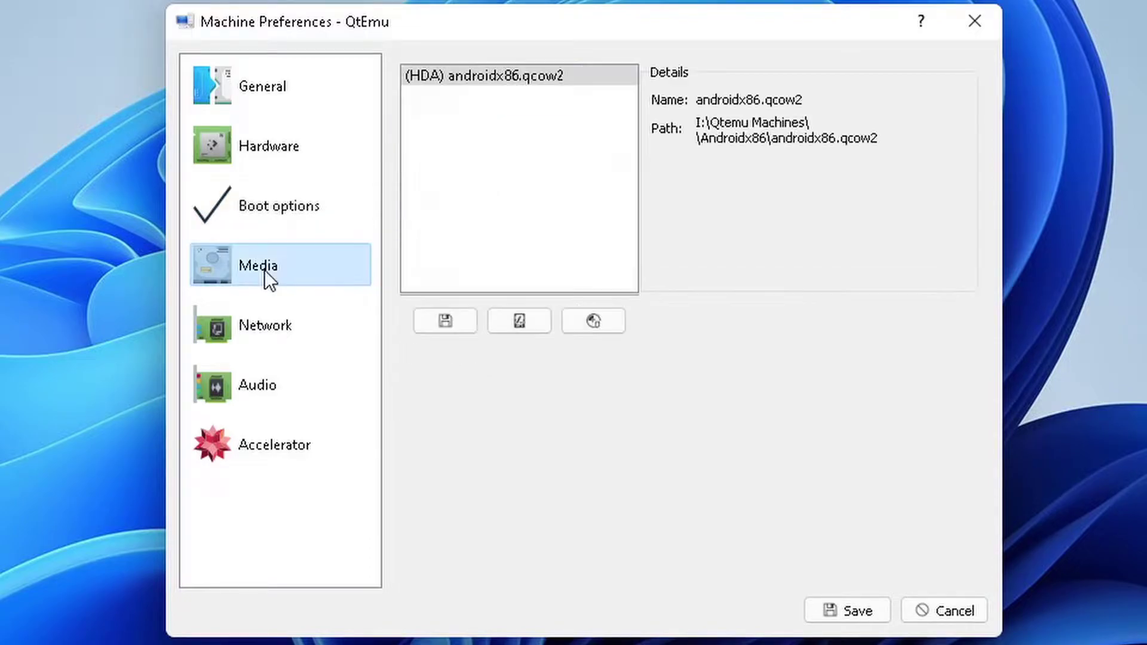
click(594, 321)
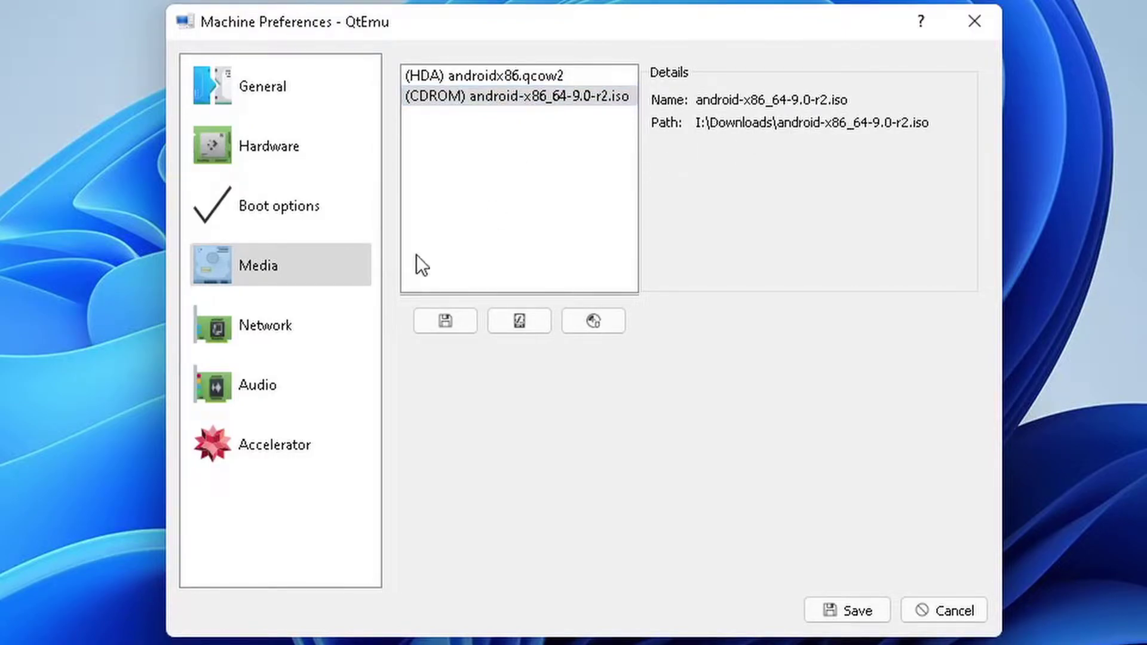
click(278, 326)
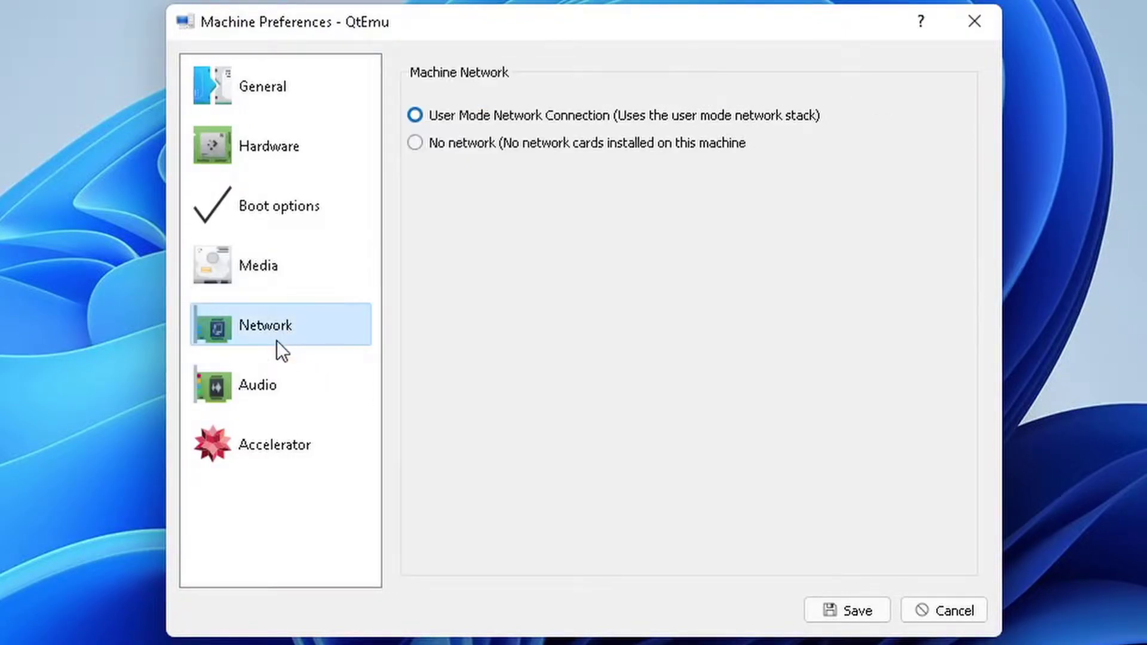
click(254, 387)
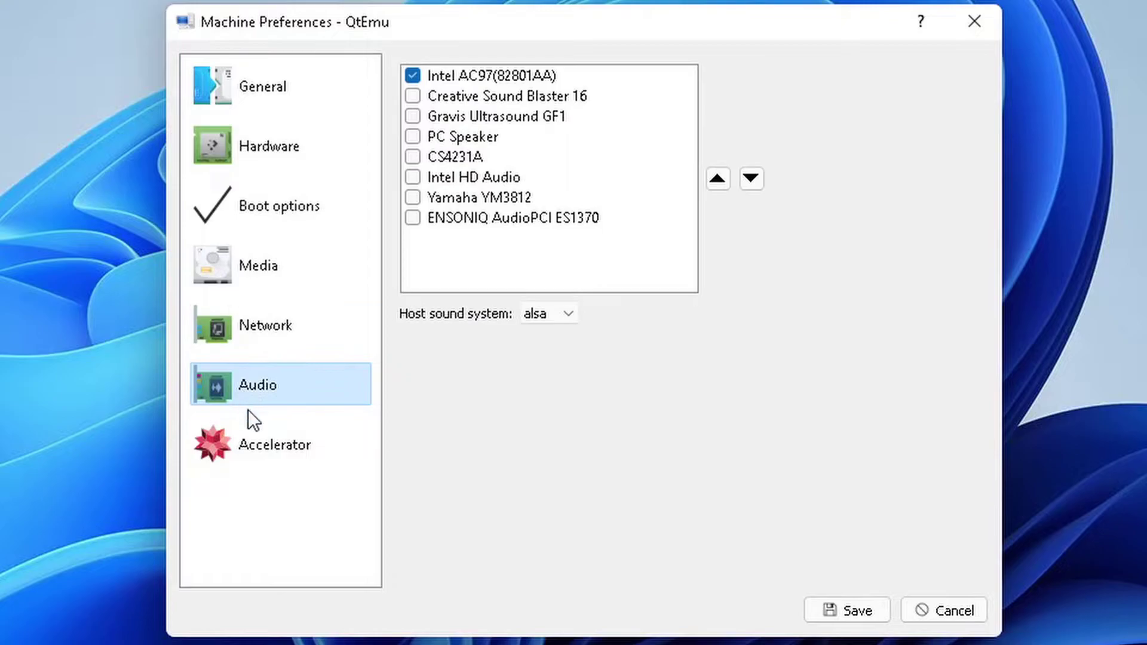
click(253, 447)
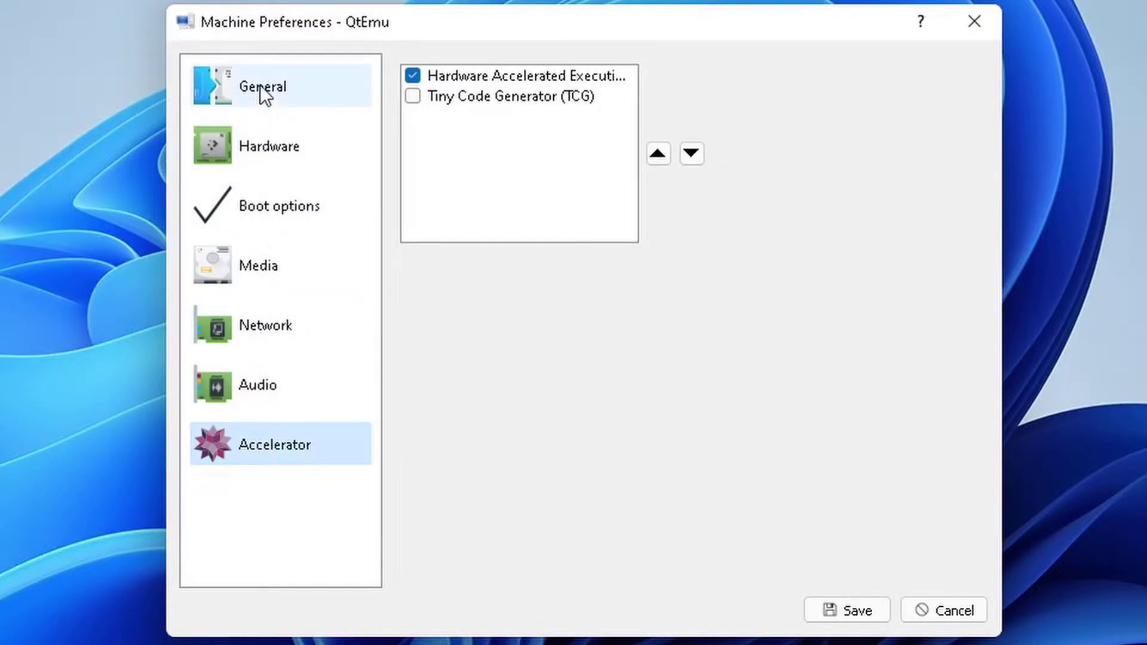
click(273, 148)
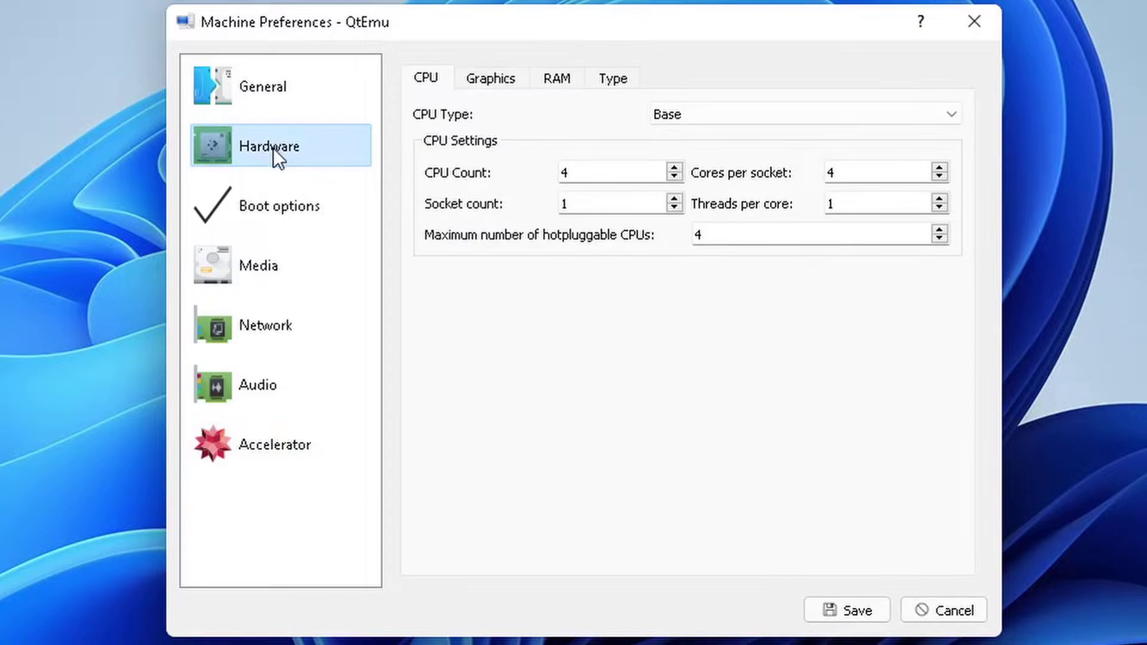
click(861, 612)
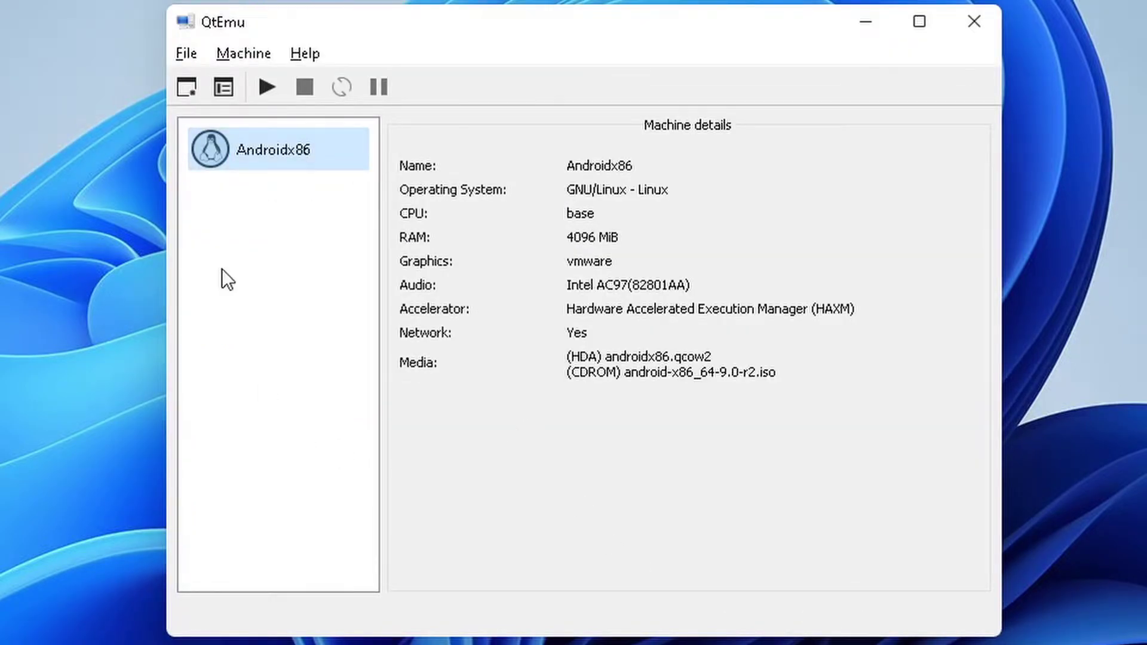
Start the Androidx86 machine and minimize QtEmu to watch it boot
click(267, 92)
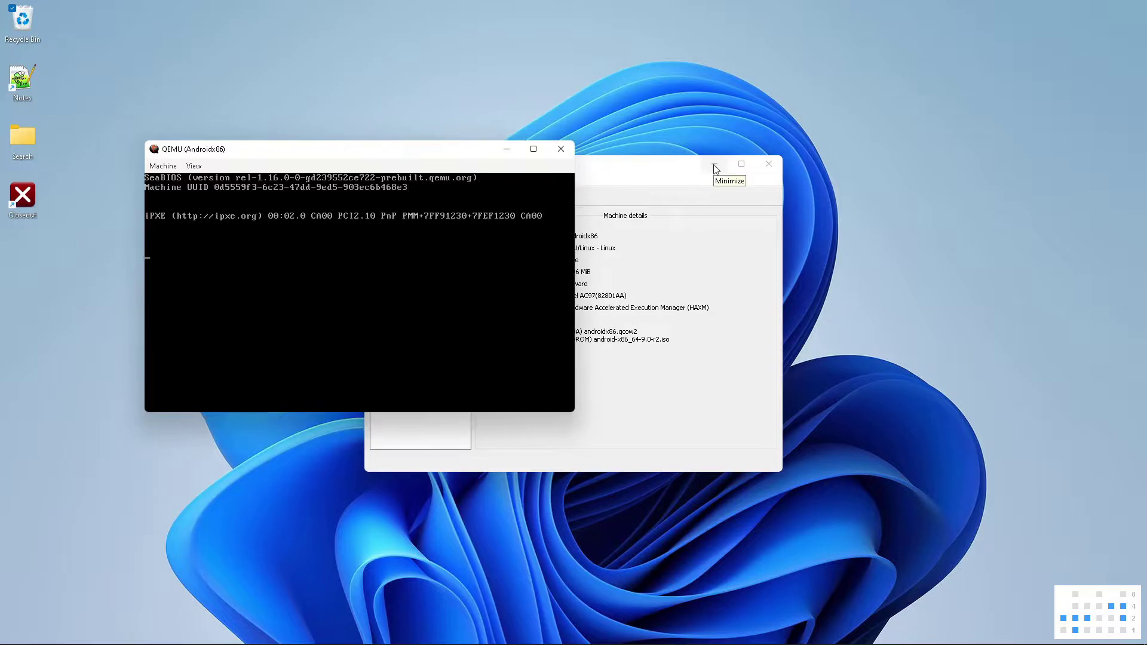
click(714, 165)
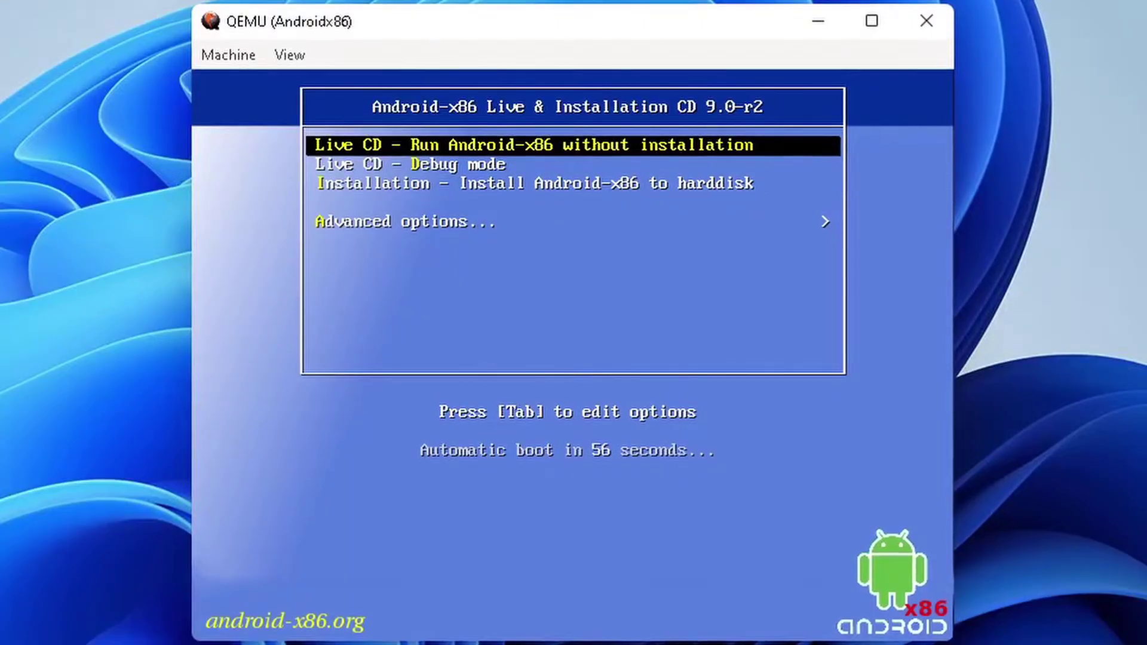
Launch Auto_Installation from the Advanced options boot submenu
key(Down)
key(Down)
key(Down)
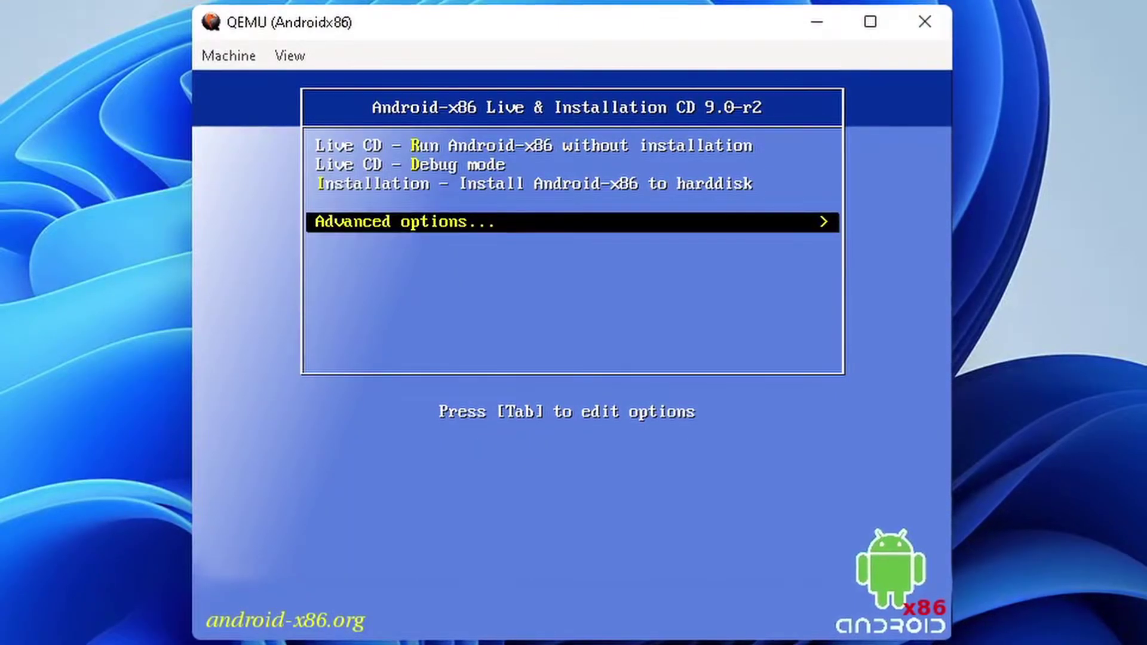
key(Return)
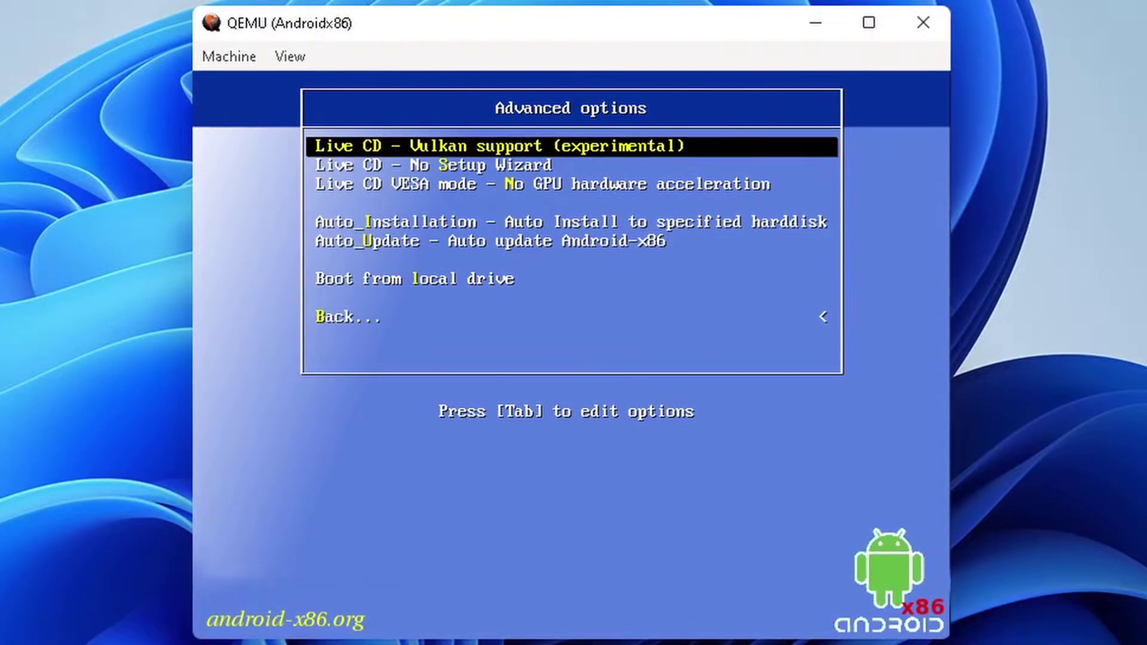
key(Down)
key(Down)
key(Down)
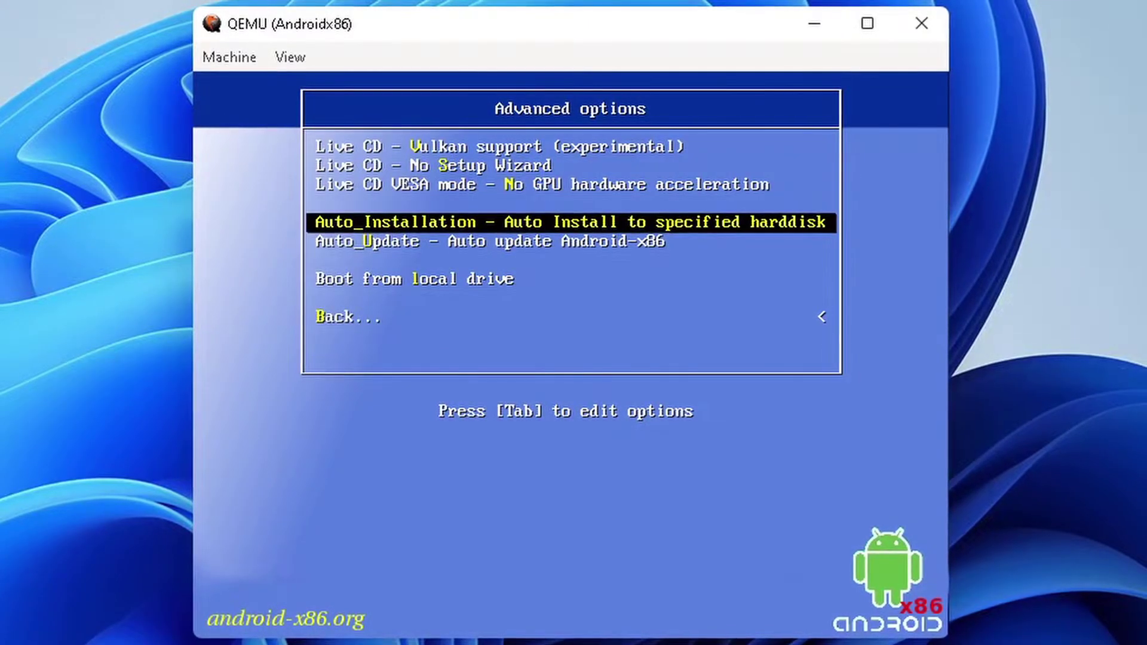
key(Return)
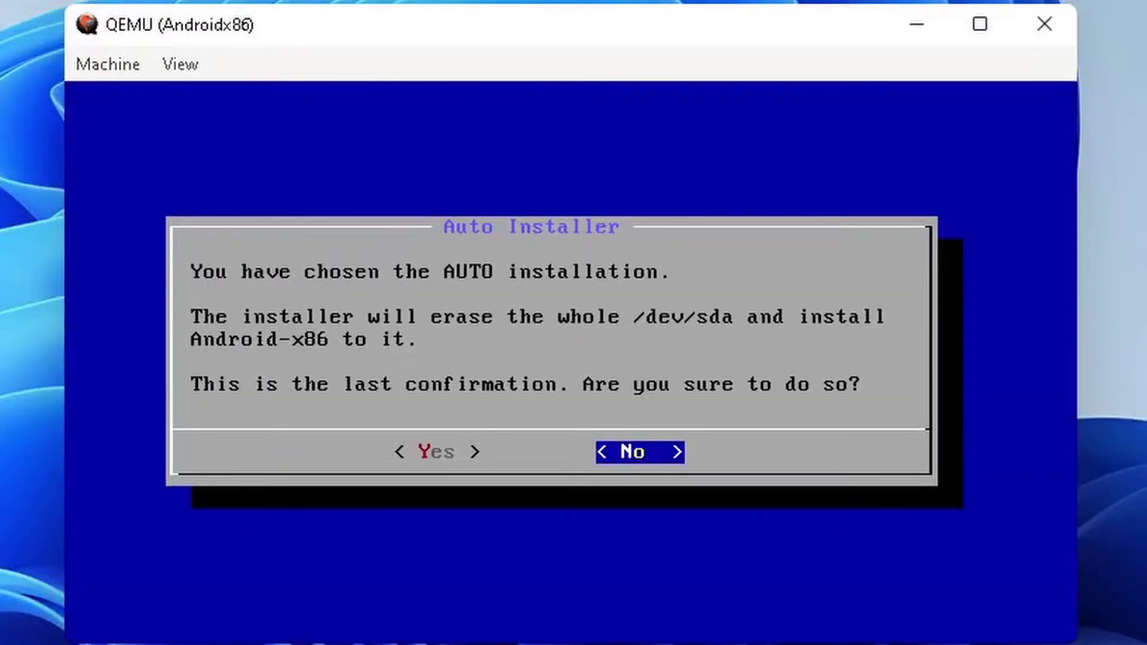
Confirm Yes to erase the disk and install Android-x86
key(Left)
key(Right)
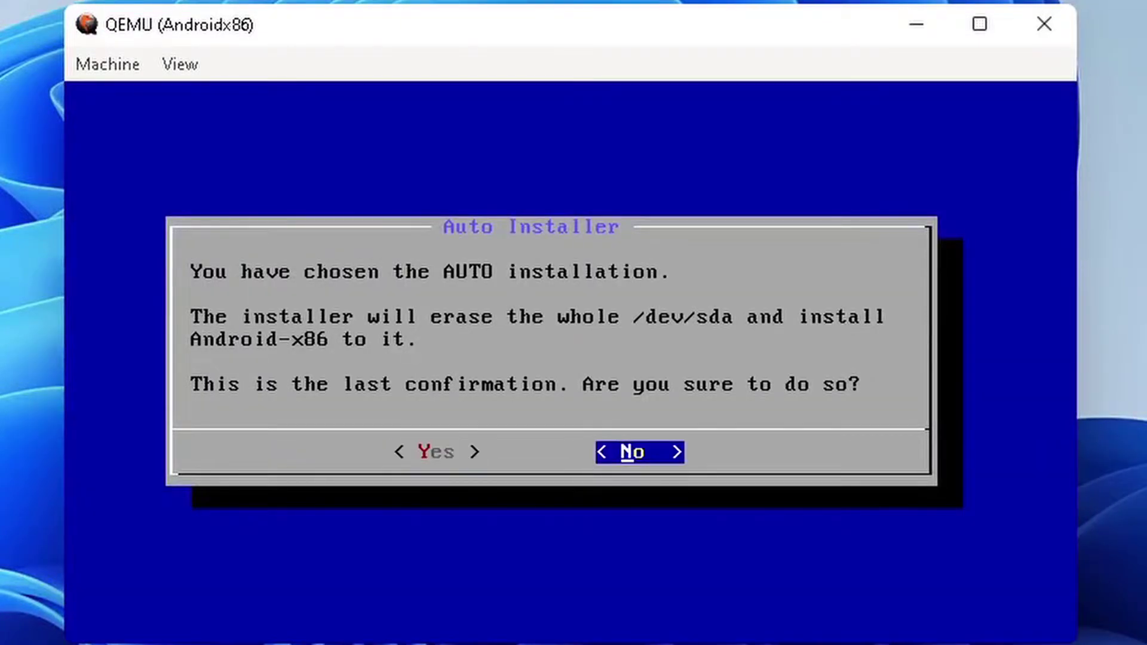
key(Left)
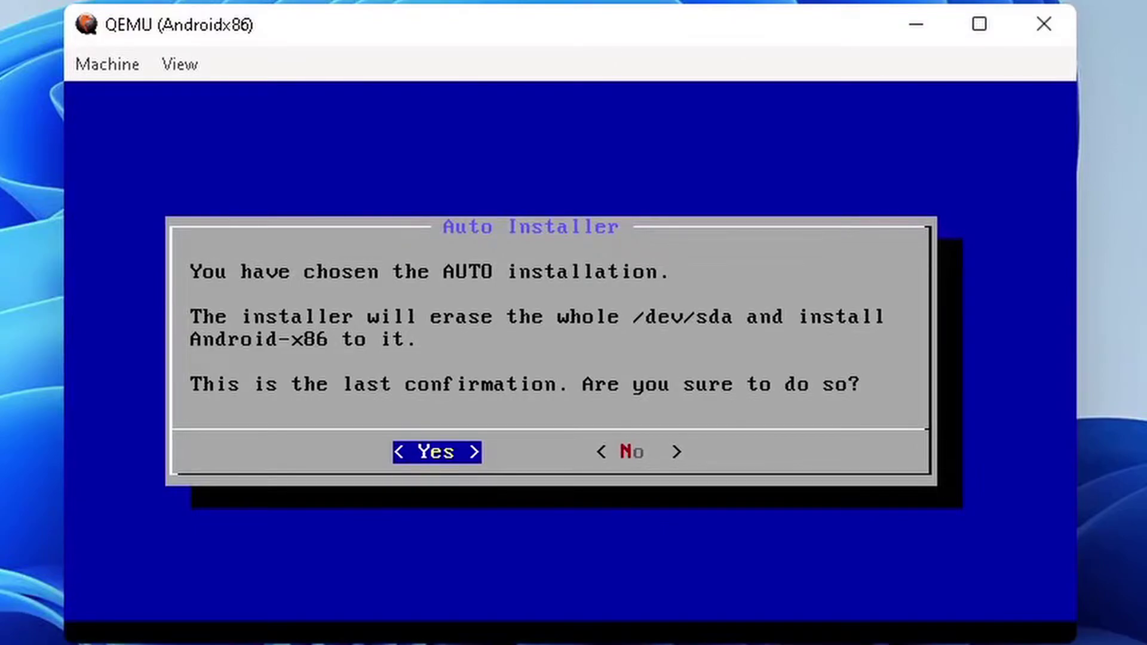
key(Return)
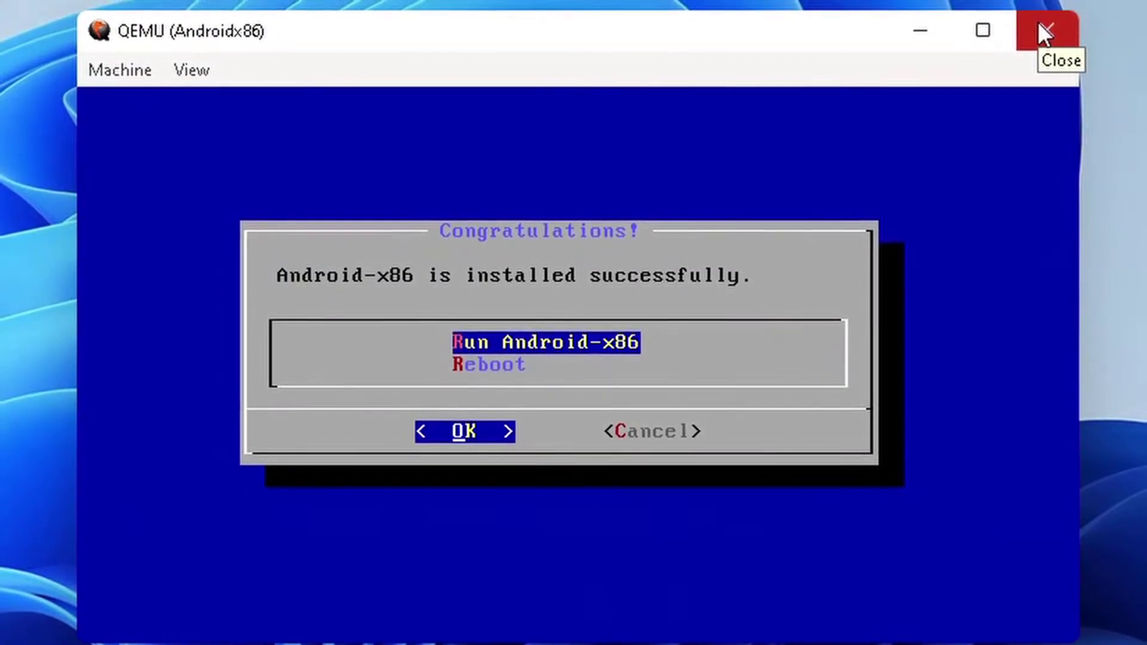
Close the QEMU window and bring QtEmu back to the front
click(1040, 29)
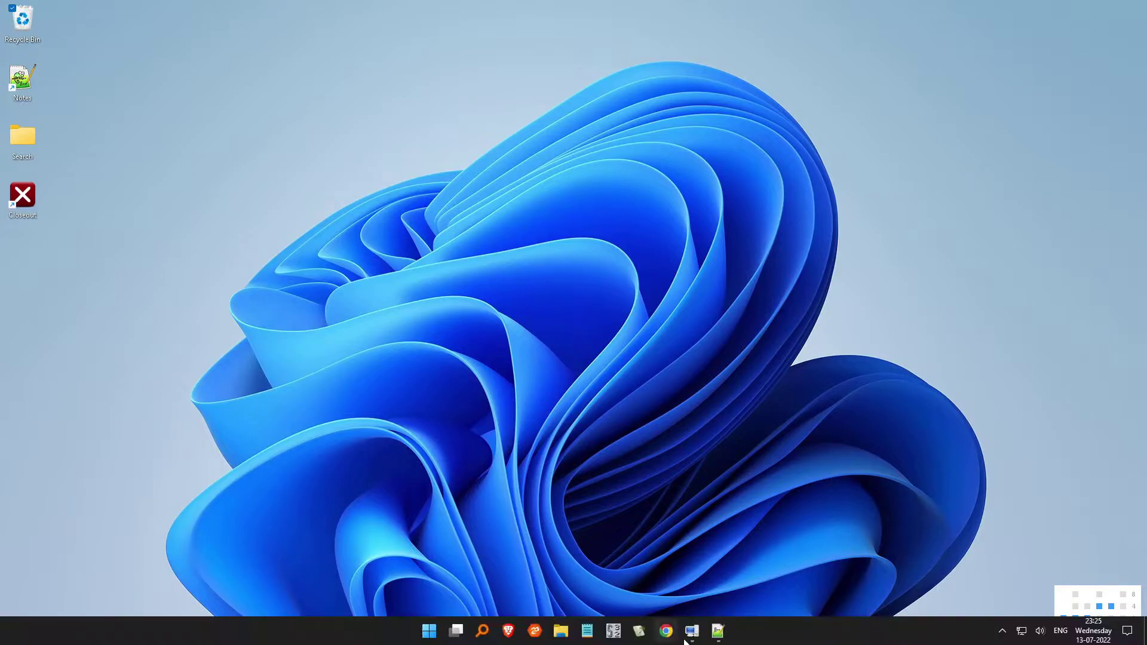
mouse_move(687, 634)
click(687, 568)
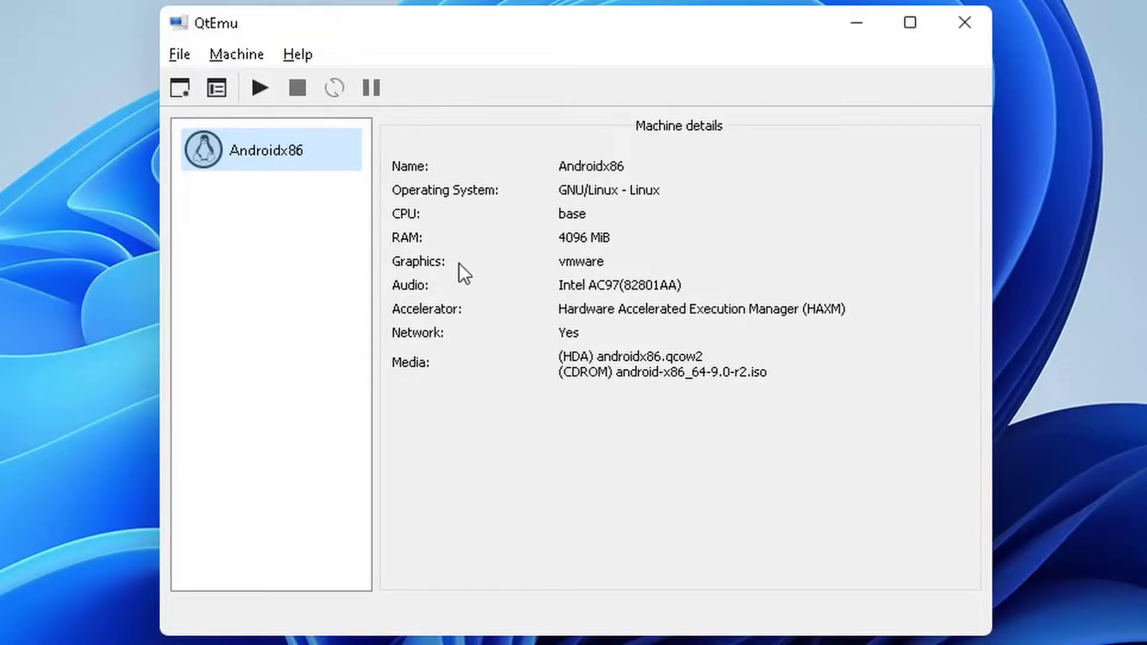
In Androidx86's boot order, disable CDROM and move HDD to the top
right_click(246, 149)
click(315, 192)
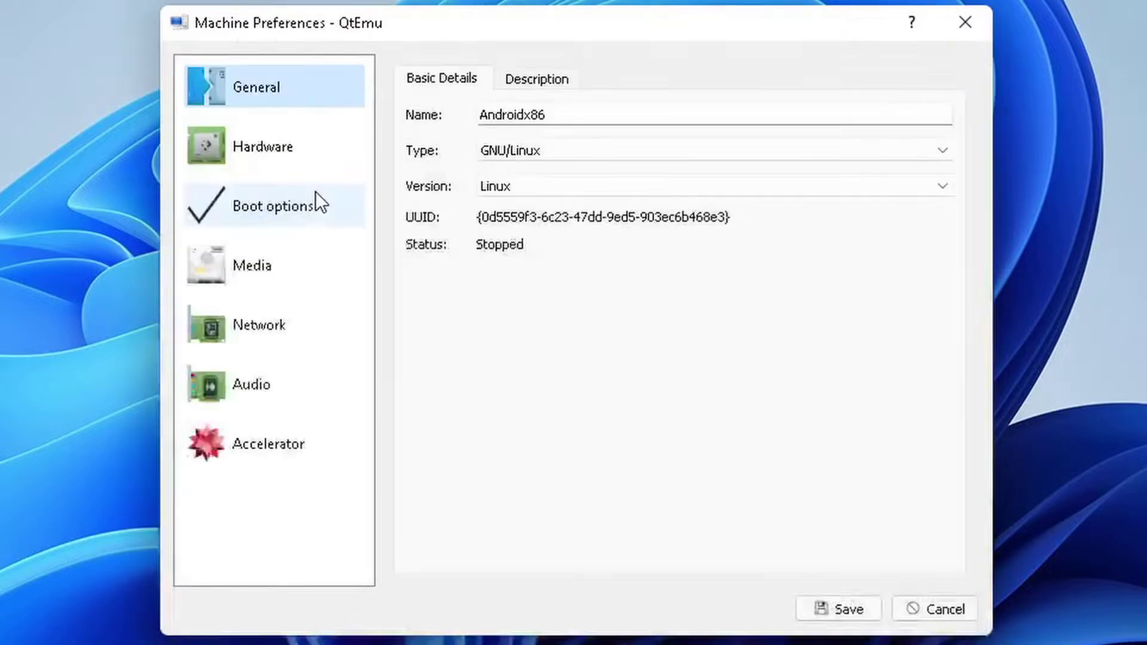
click(259, 220)
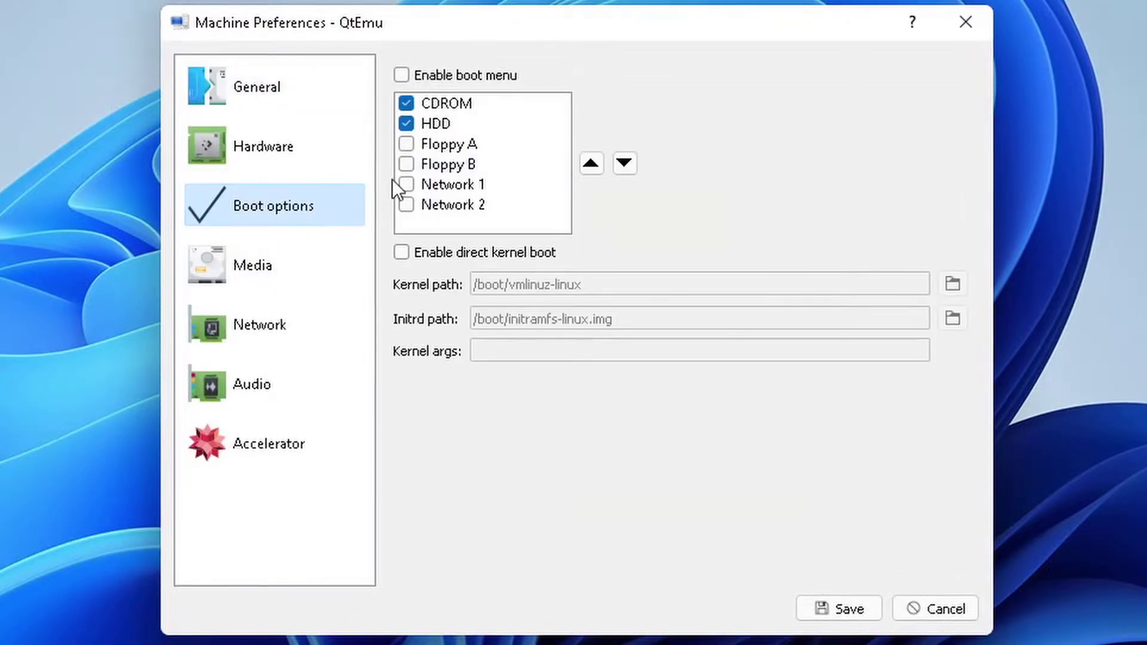
click(407, 102)
click(445, 123)
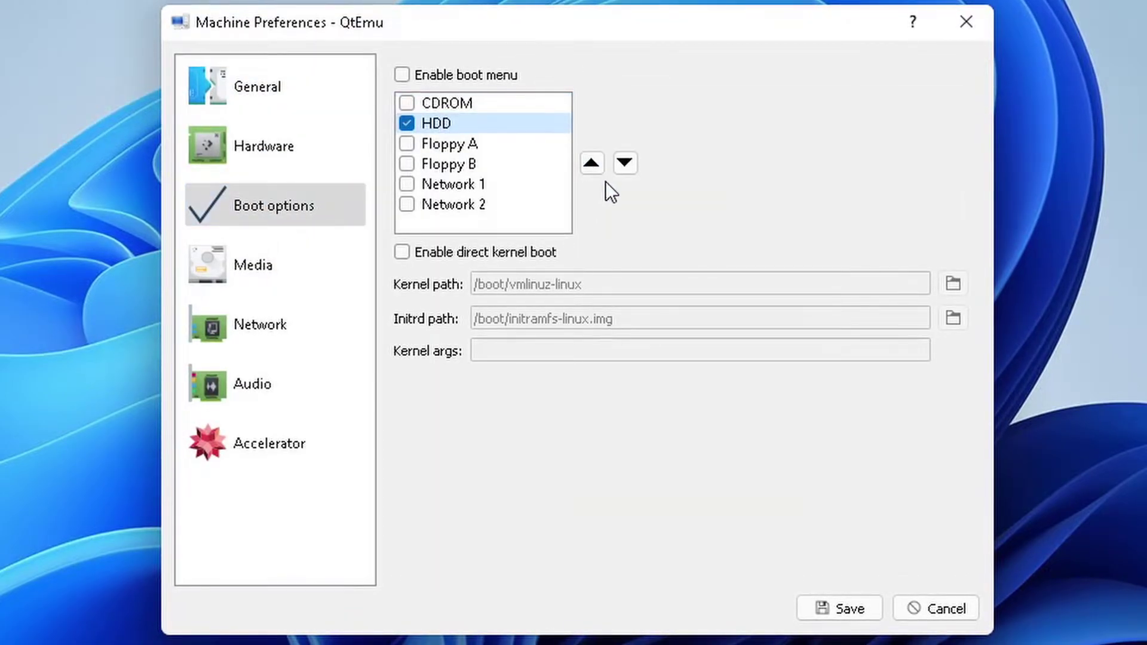
click(592, 164)
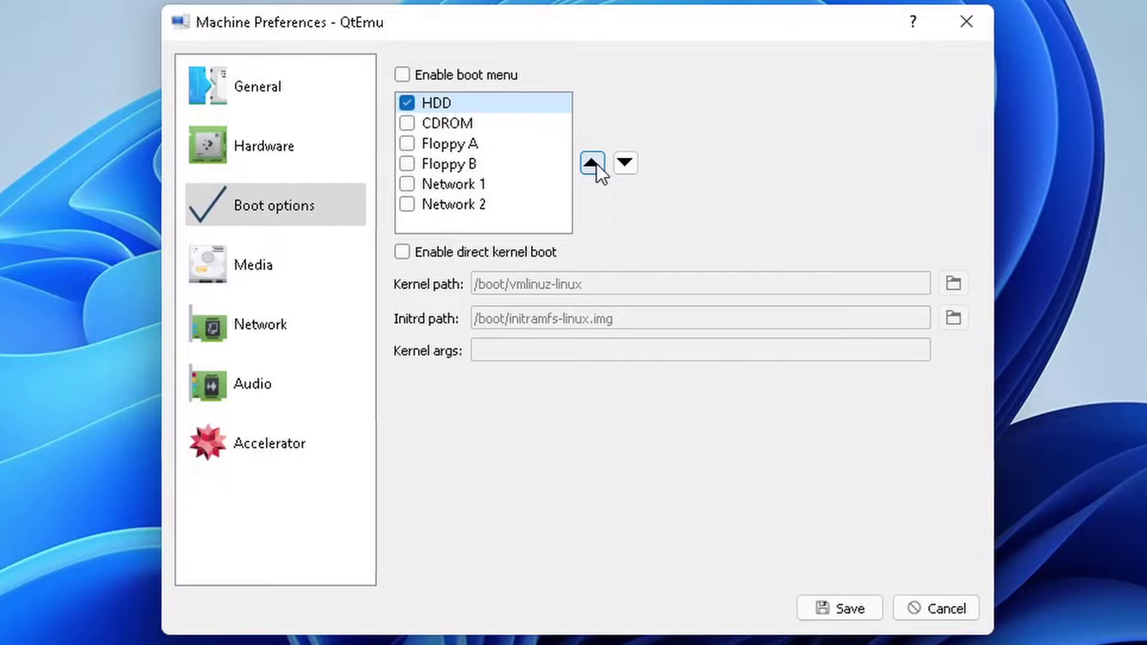
Remove the ISO from the machine's media, save the settings, and start Androidx86
click(242, 280)
click(530, 96)
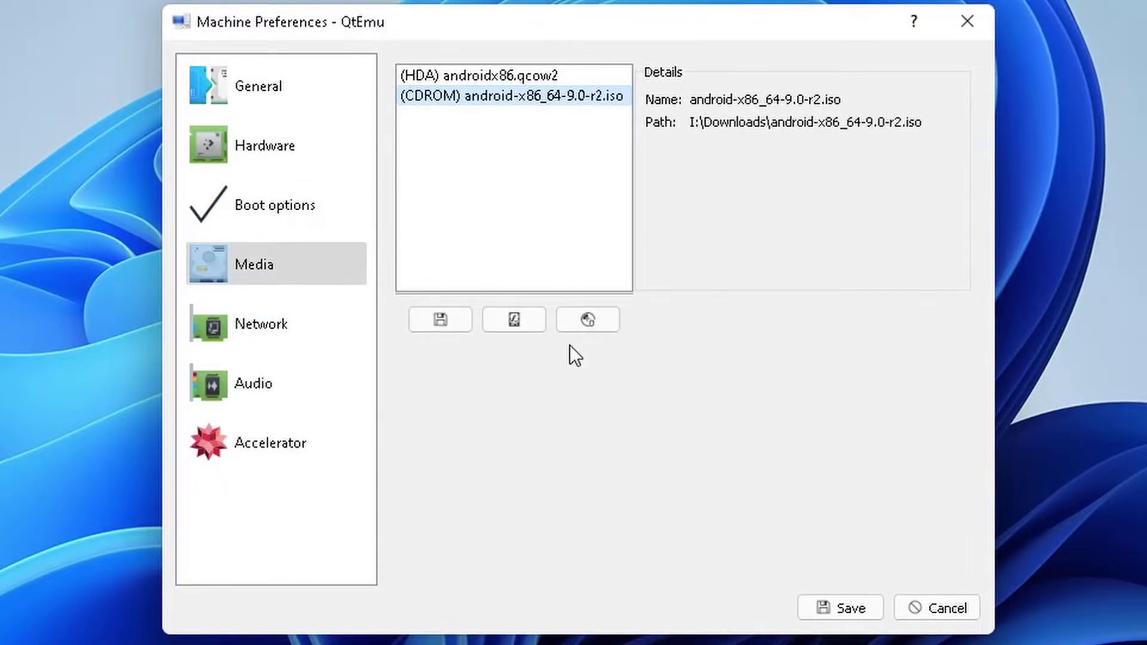
right_click(518, 94)
click(540, 107)
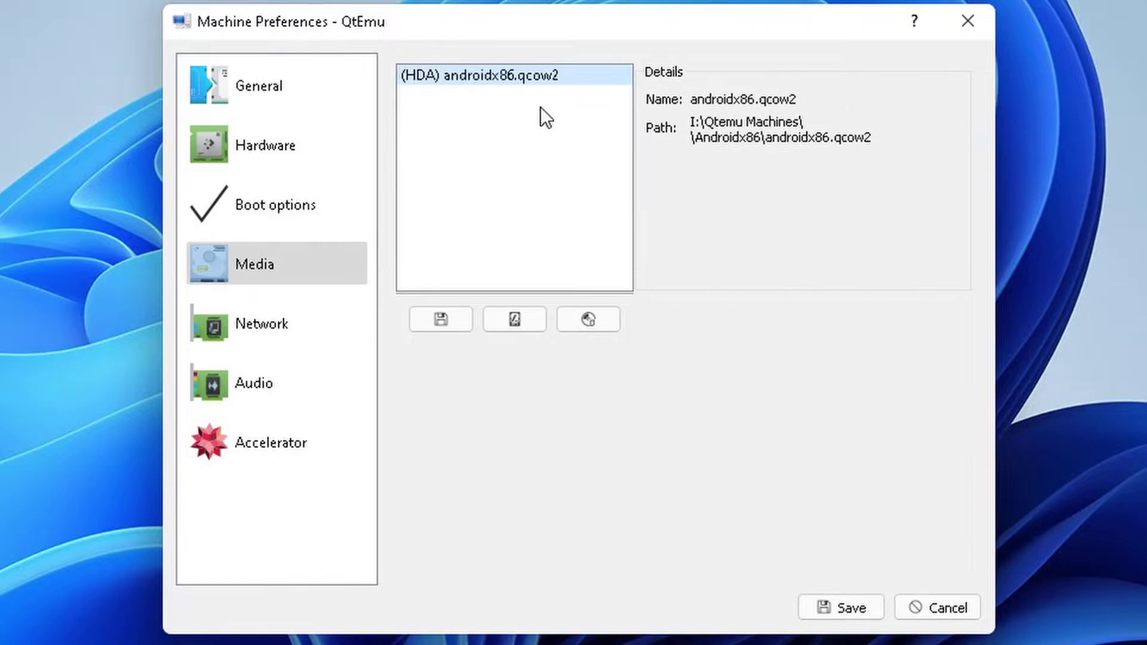
click(848, 618)
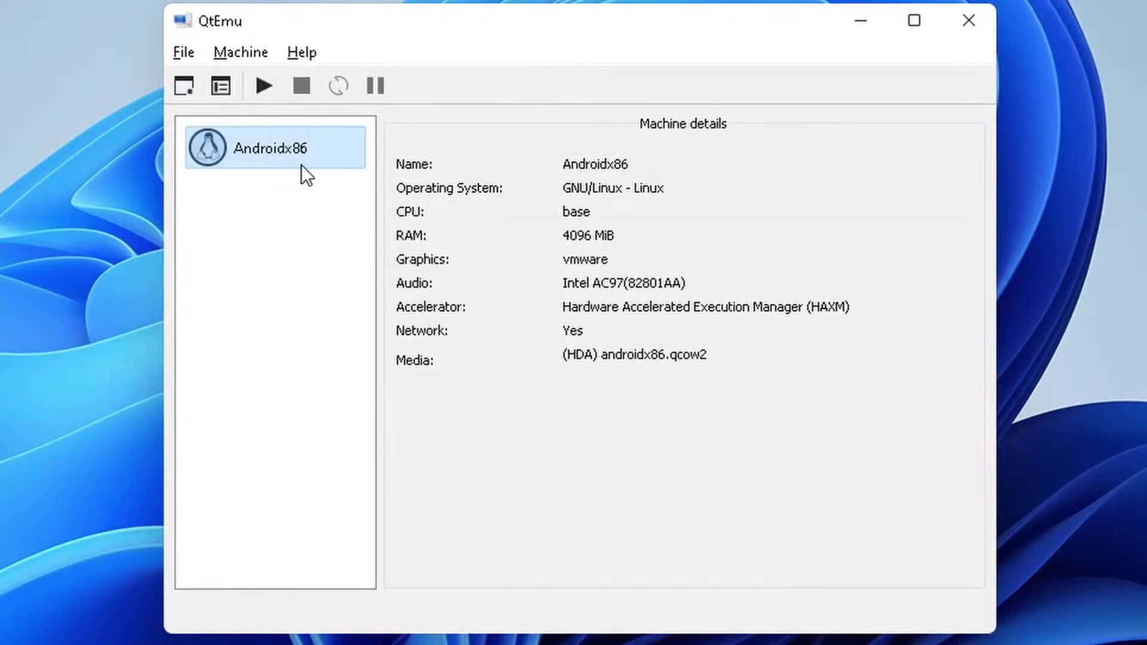
click(263, 80)
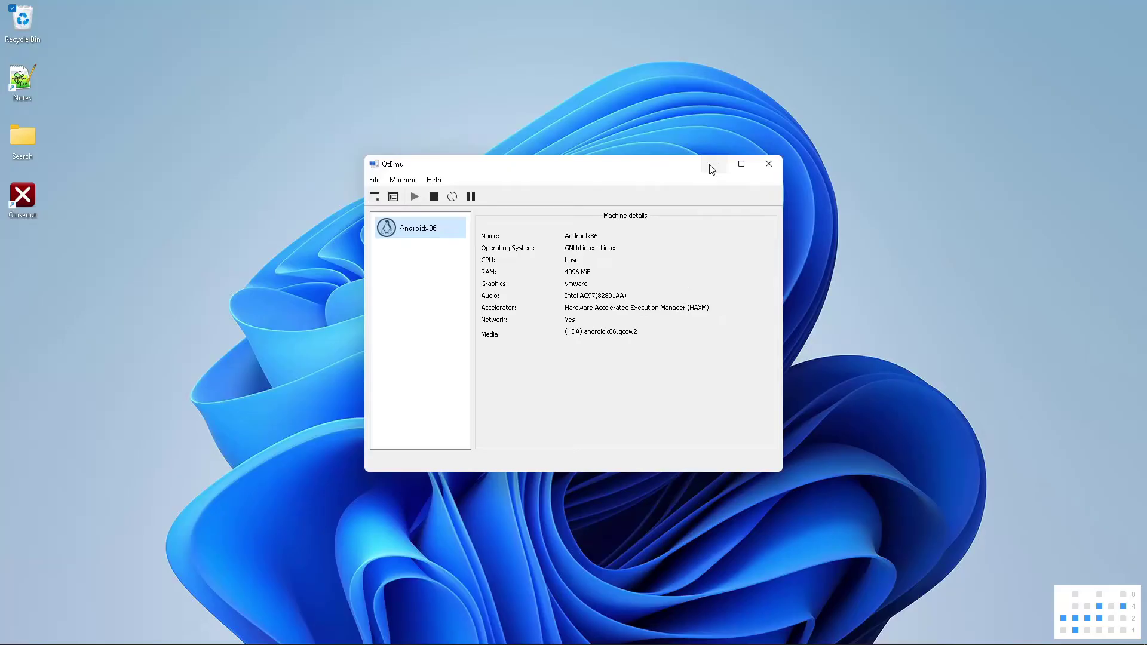
Minimize QtEmu and boot the Android-x86 9.0-r2 GRUB entry to the Hi there screen
click(859, 21)
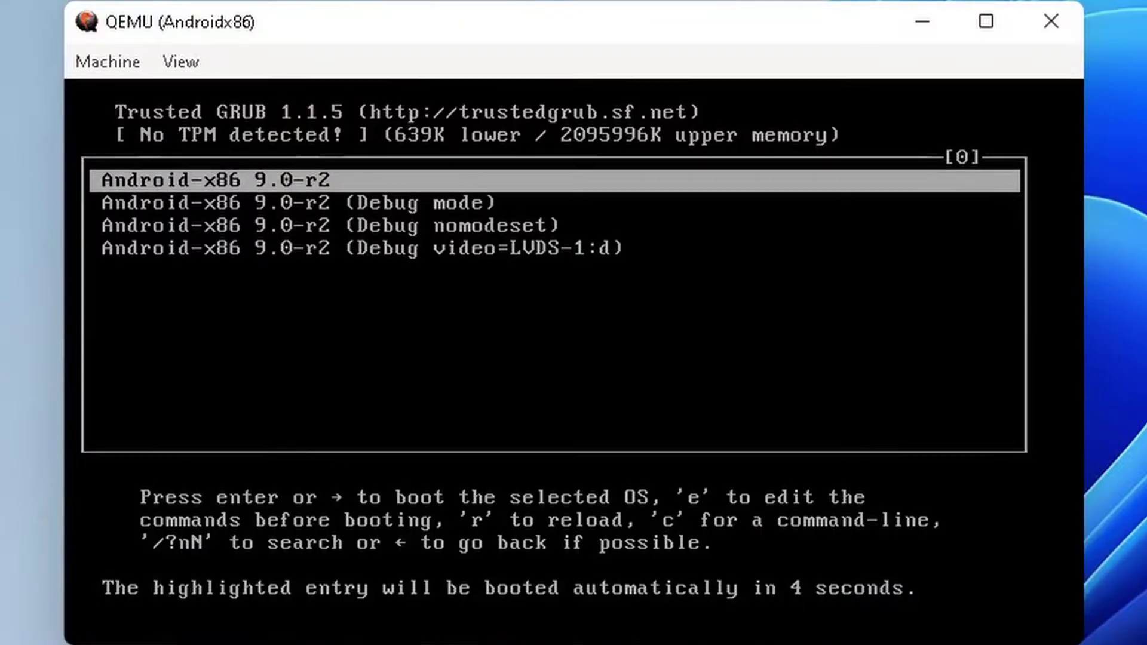
key(Return)
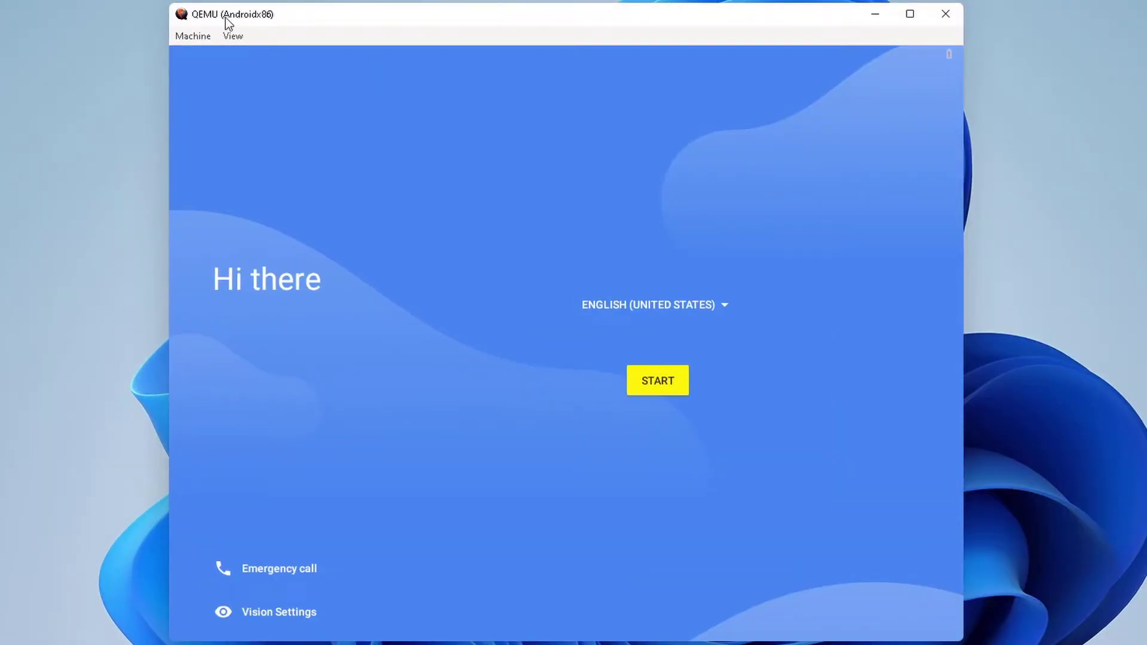
Turn on View > Zoom To Fit so the Android display scales to the window
click(230, 37)
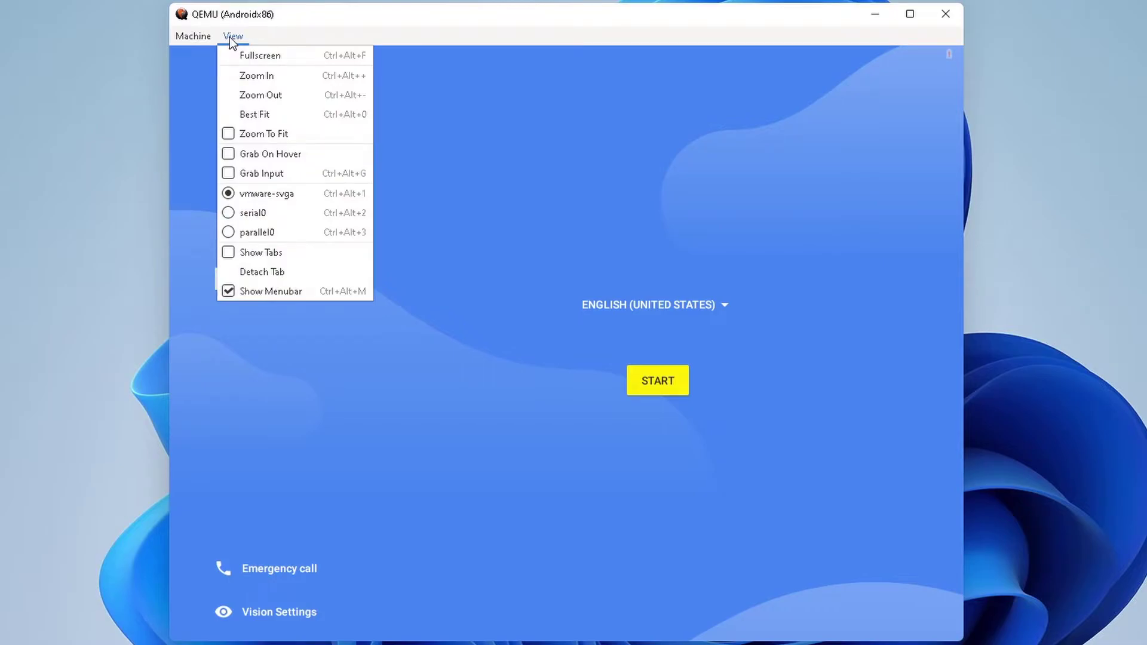
click(277, 133)
click(233, 36)
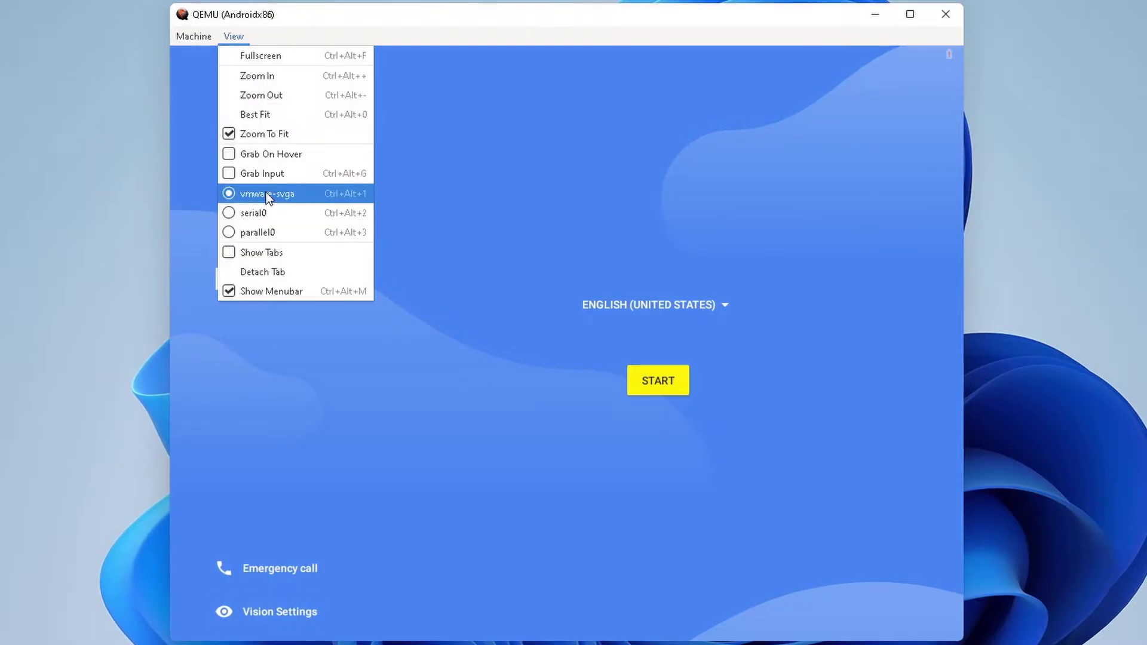
click(253, 152)
Grab input into the VM, start Android setup and choose DON'T COPY for apps & data
click(233, 36)
click(428, 29)
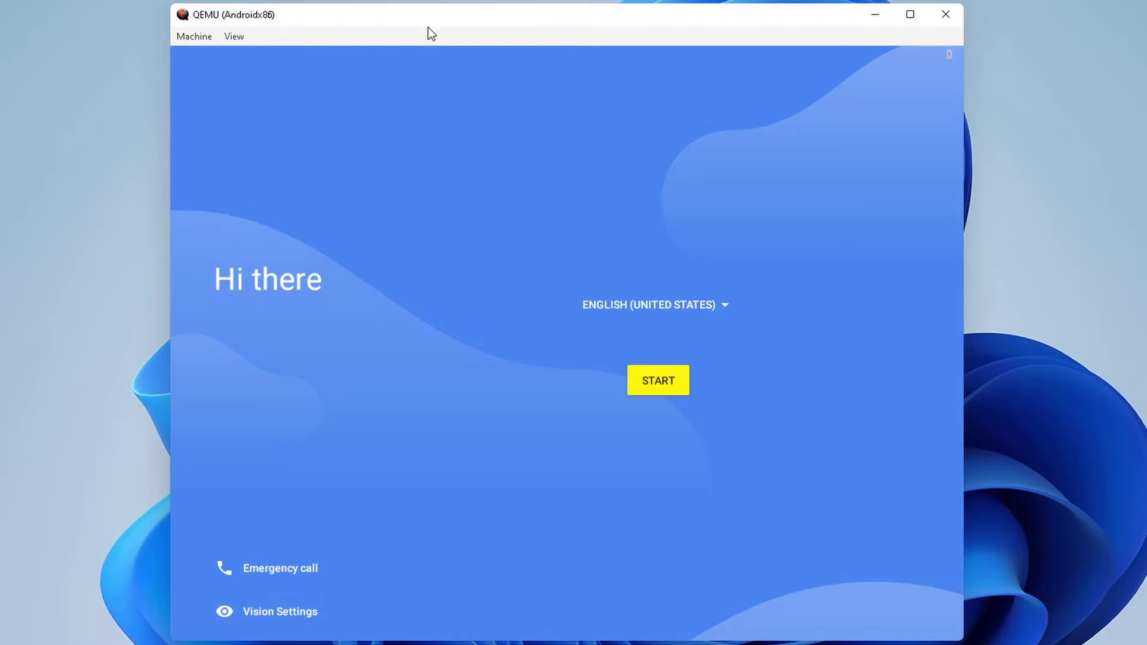
click(641, 389)
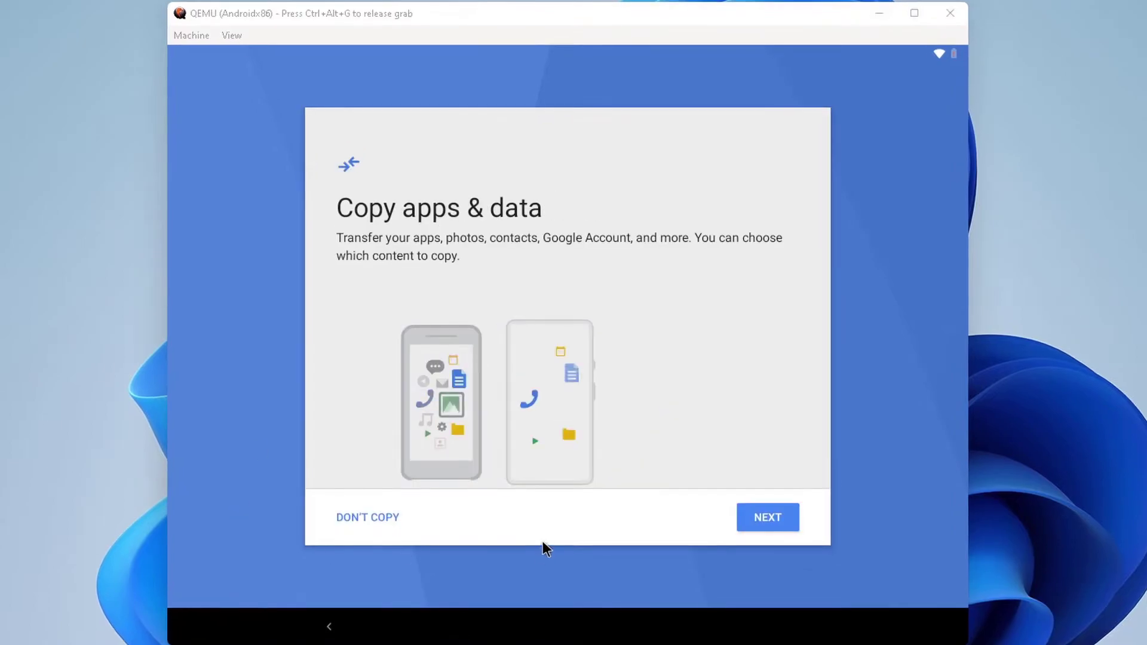
click(385, 519)
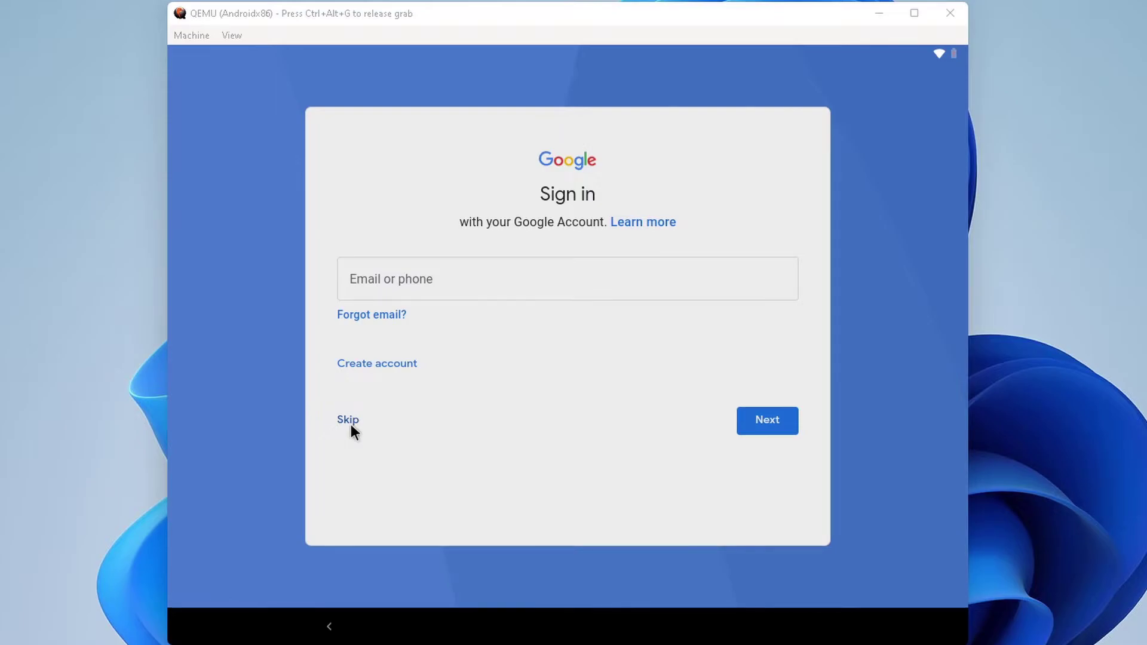
Skip Google sign-in and switch off location use and Wi-Fi scanning
click(349, 420)
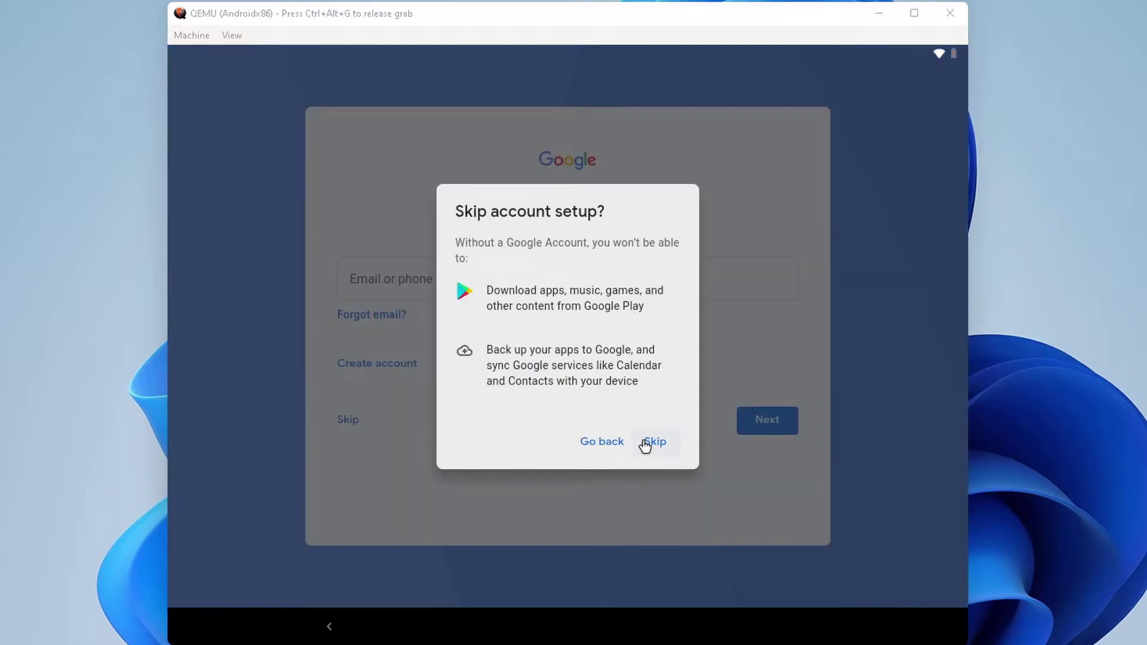
click(654, 442)
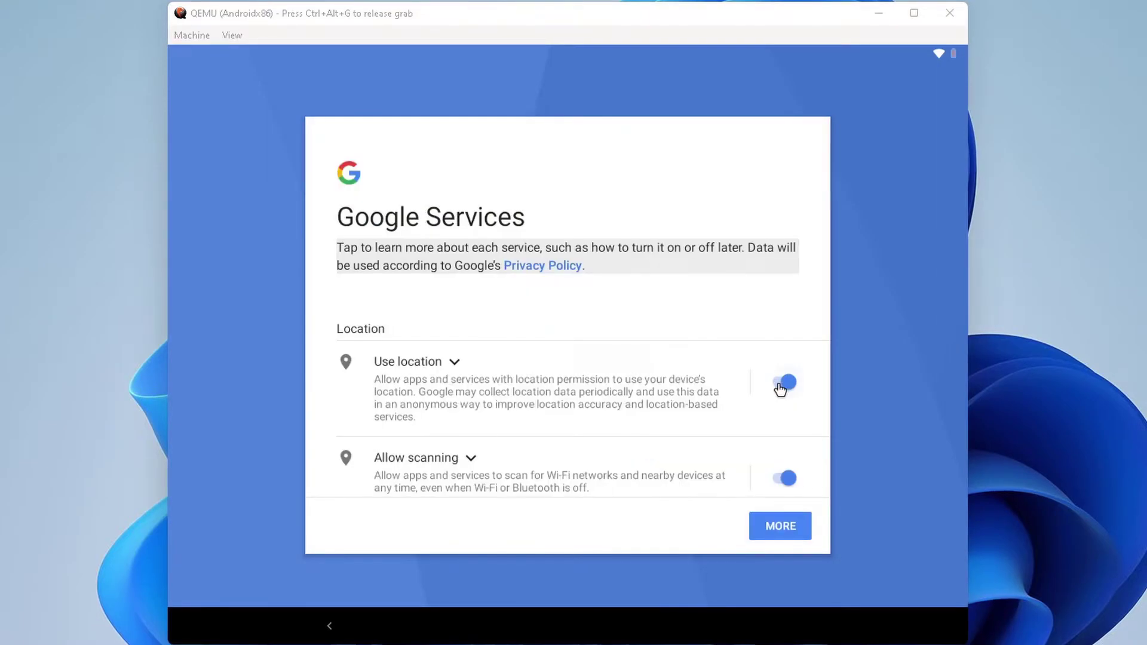
click(781, 389)
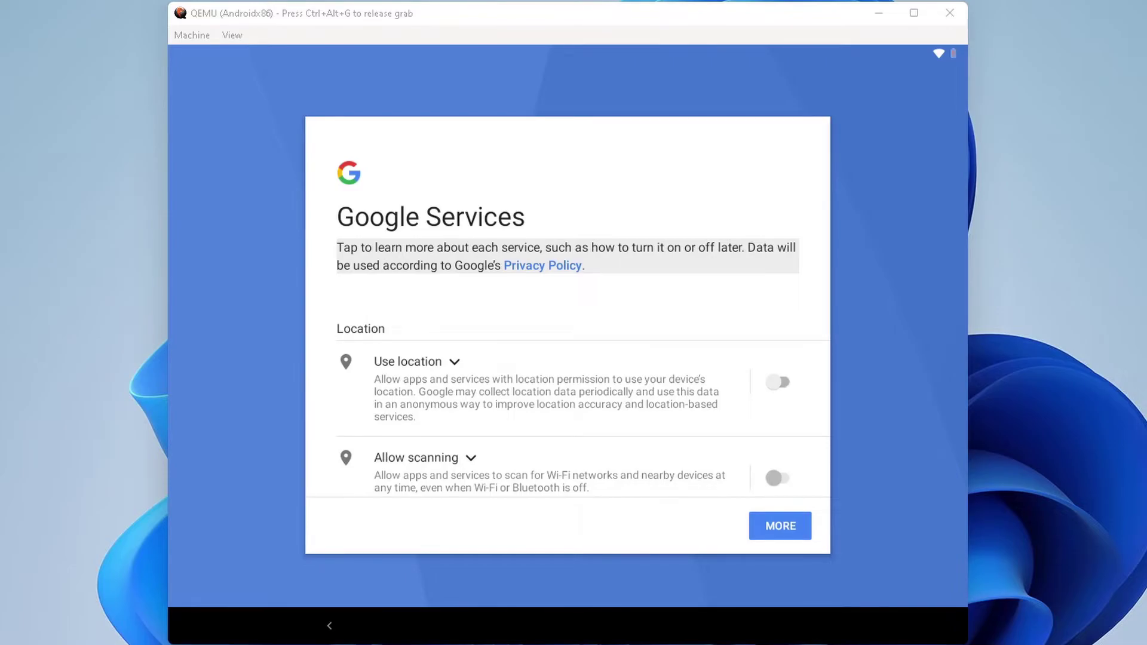
Switch off usage and diagnostics sharing and accept the Google services terms
scroll(564, 243, down, 5)
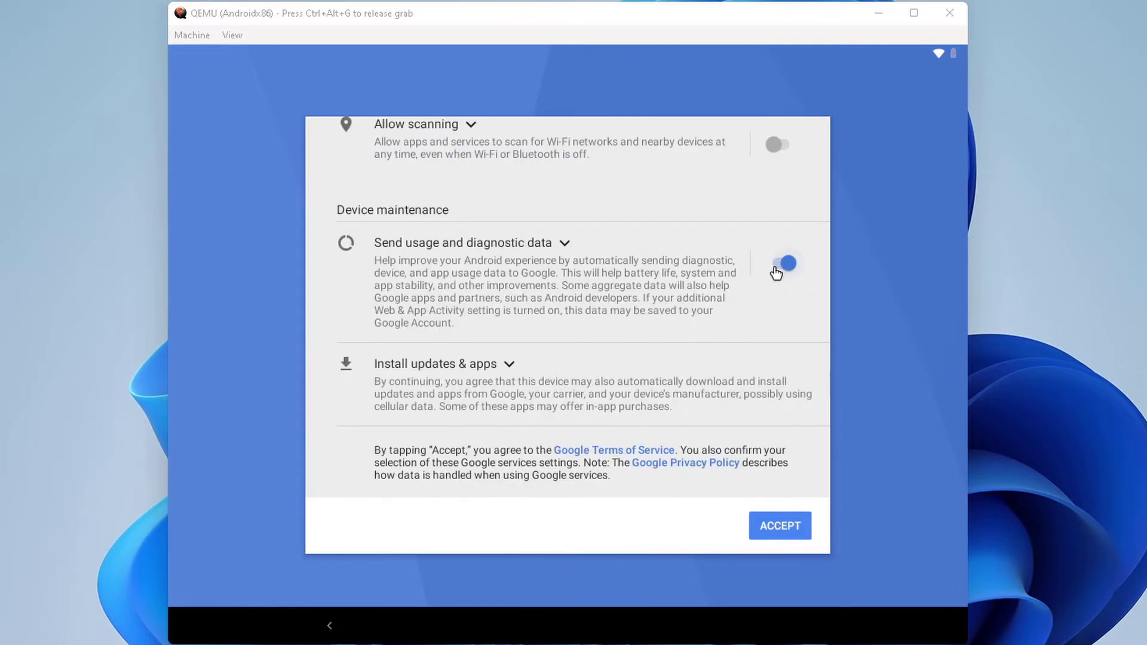
click(565, 243)
click(564, 243)
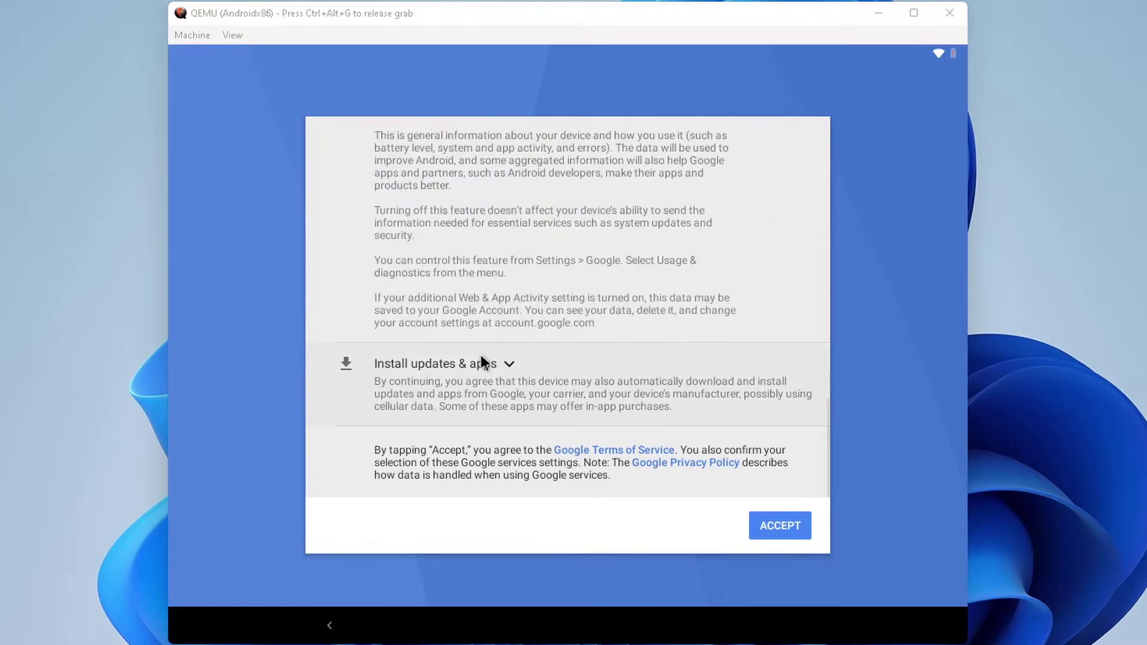
click(482, 362)
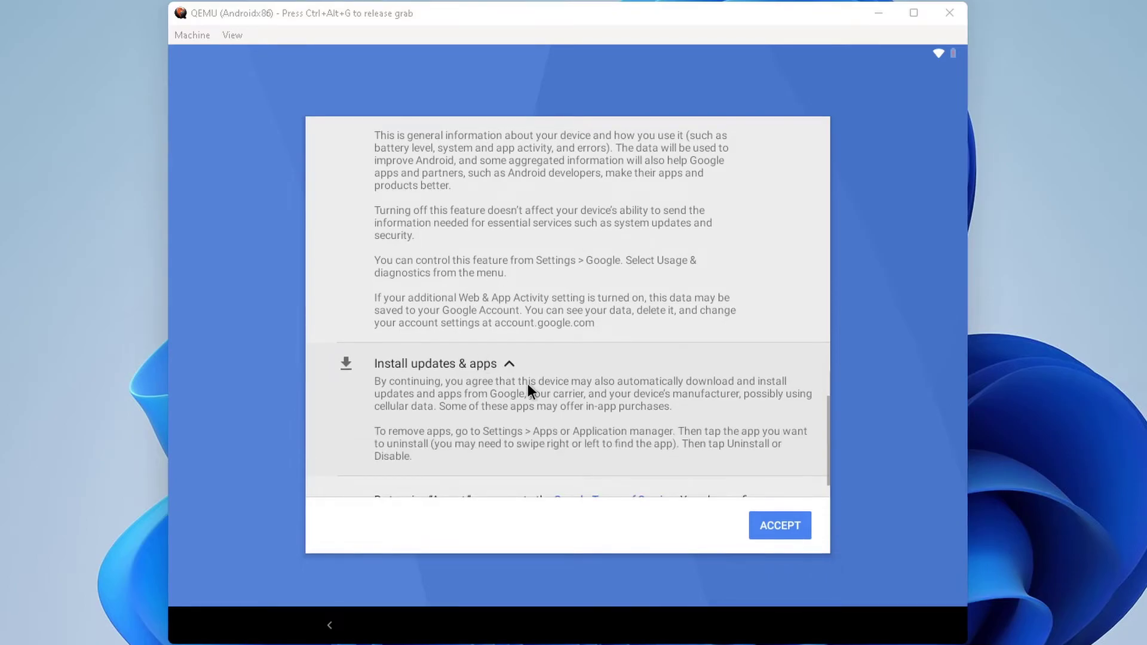
scroll(528, 384, down, 2)
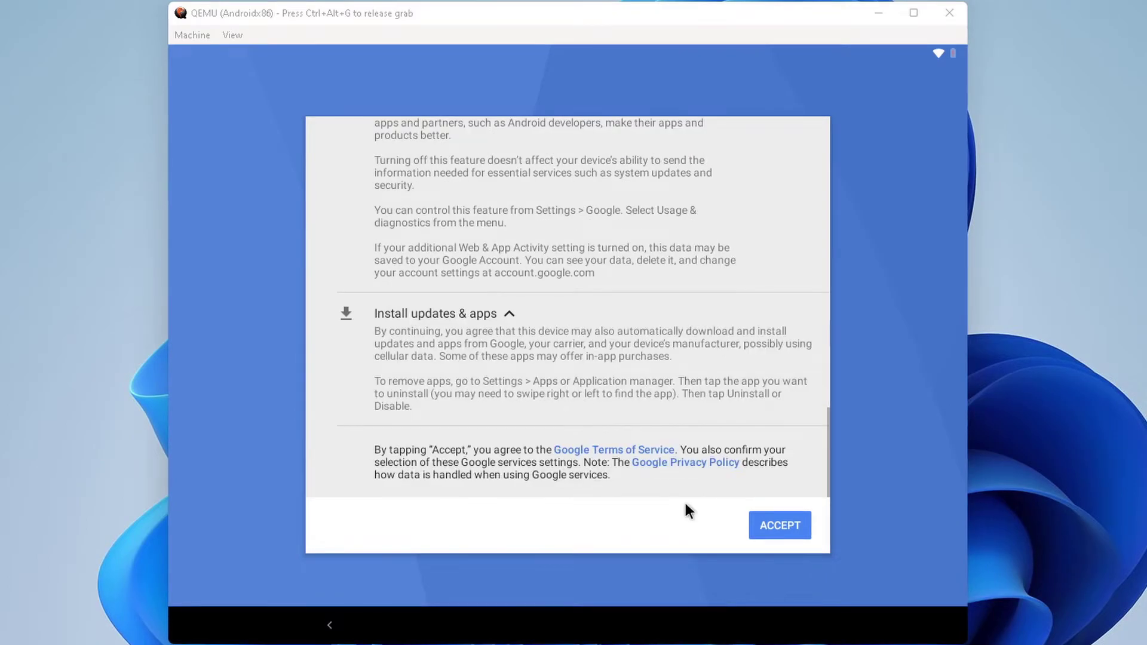
click(781, 526)
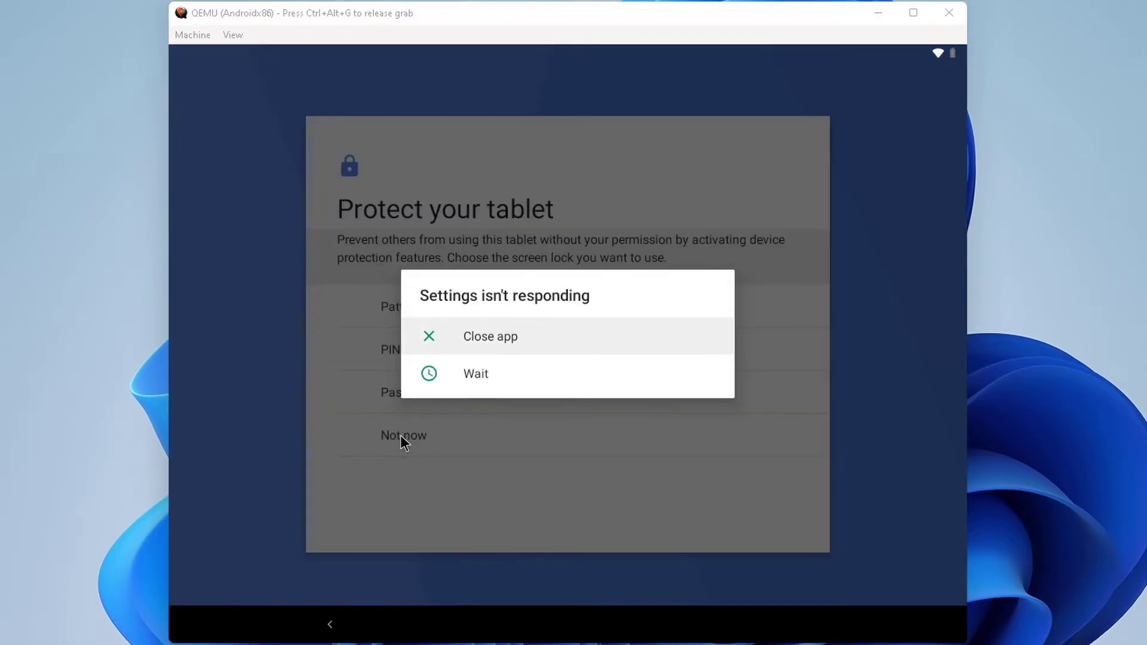
Wait for the unresponsive Settings app, then choose Not now and SKIP ANYWAY for screen lock
click(486, 373)
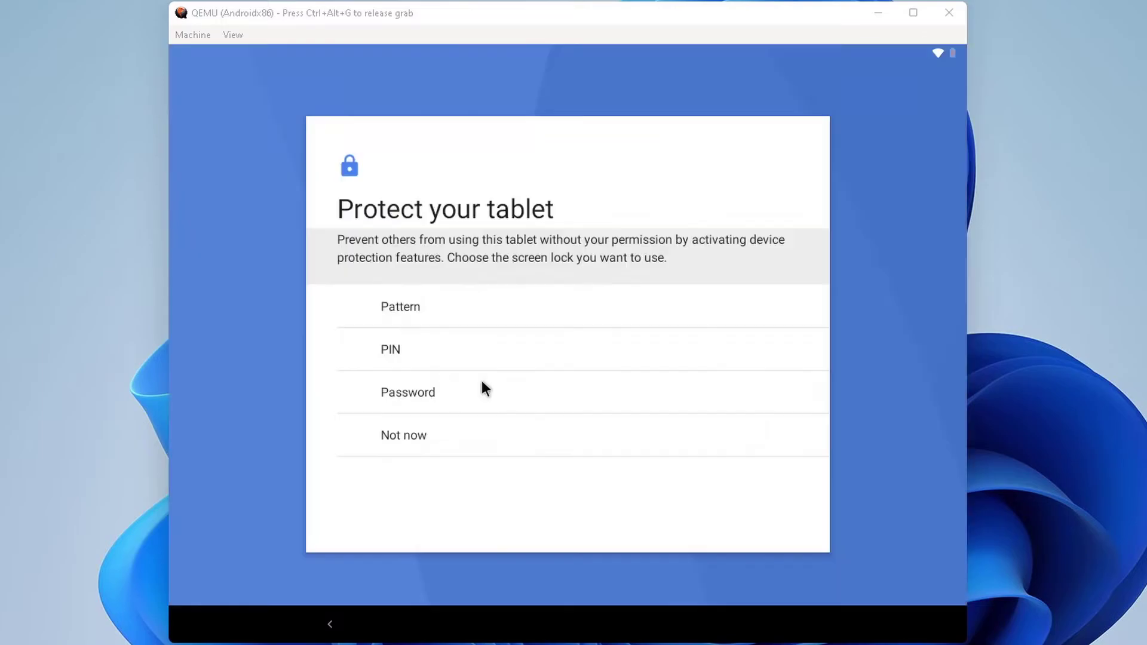
click(403, 436)
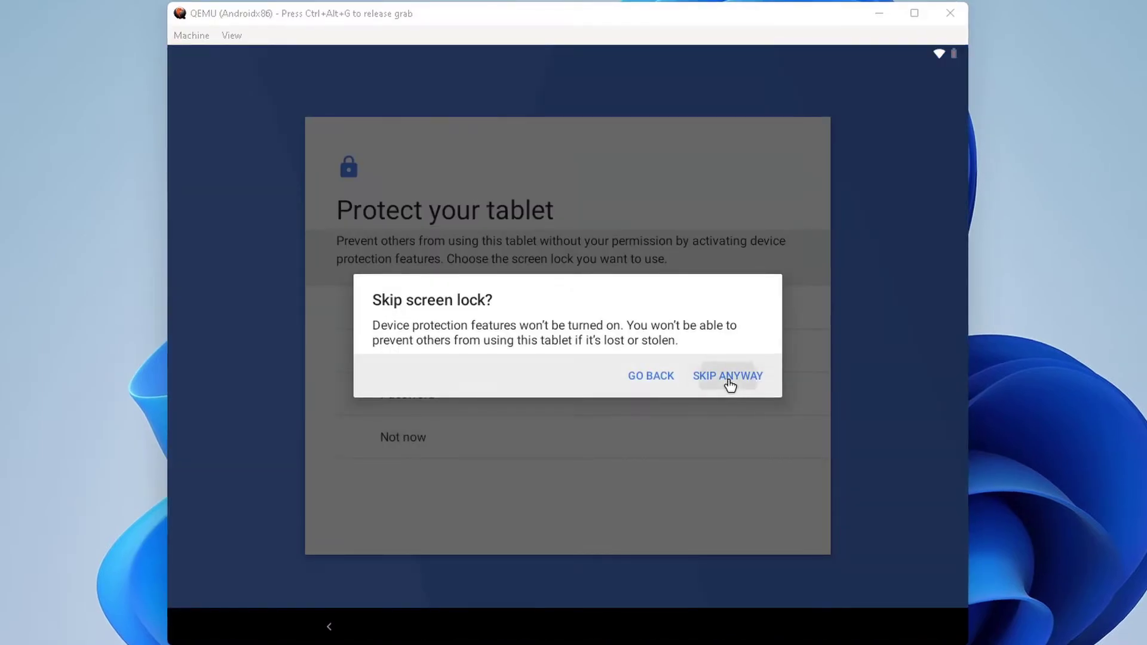
click(729, 377)
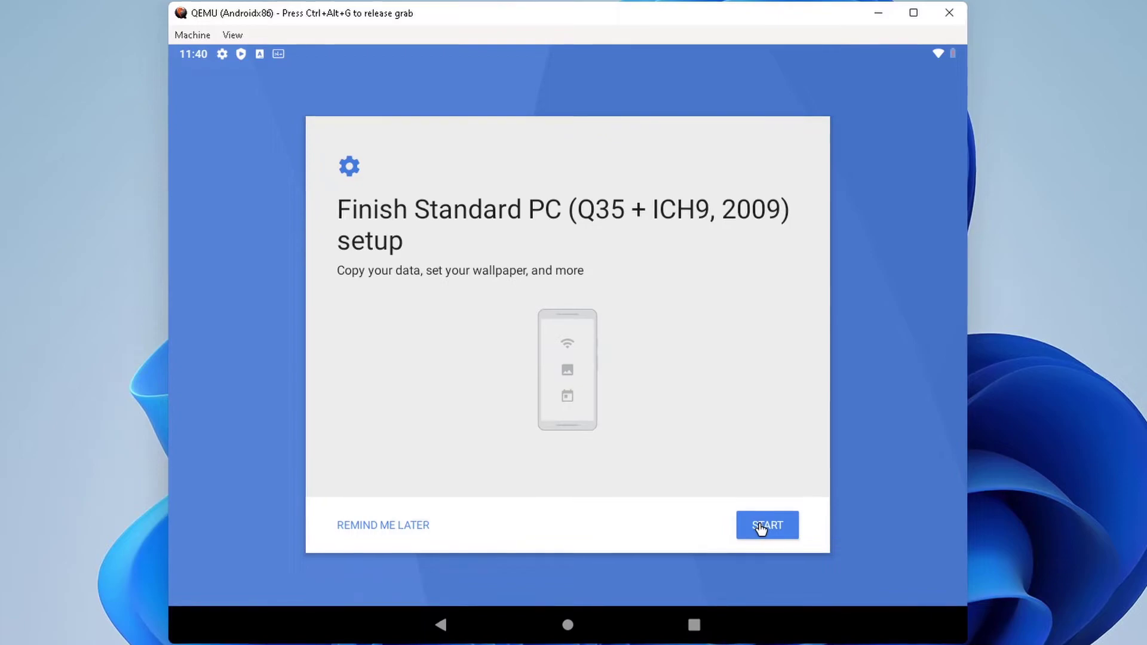
Press START on Finish setup, then choose DON'T COPY, Skip twice, and skip the screen lock
click(761, 528)
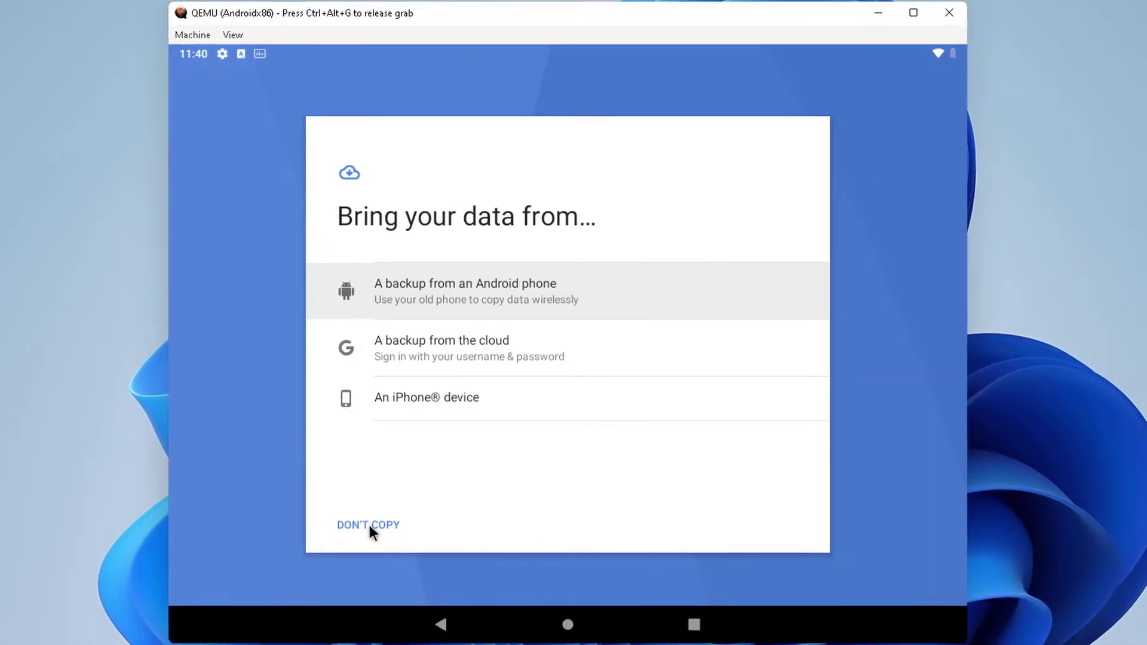
click(370, 525)
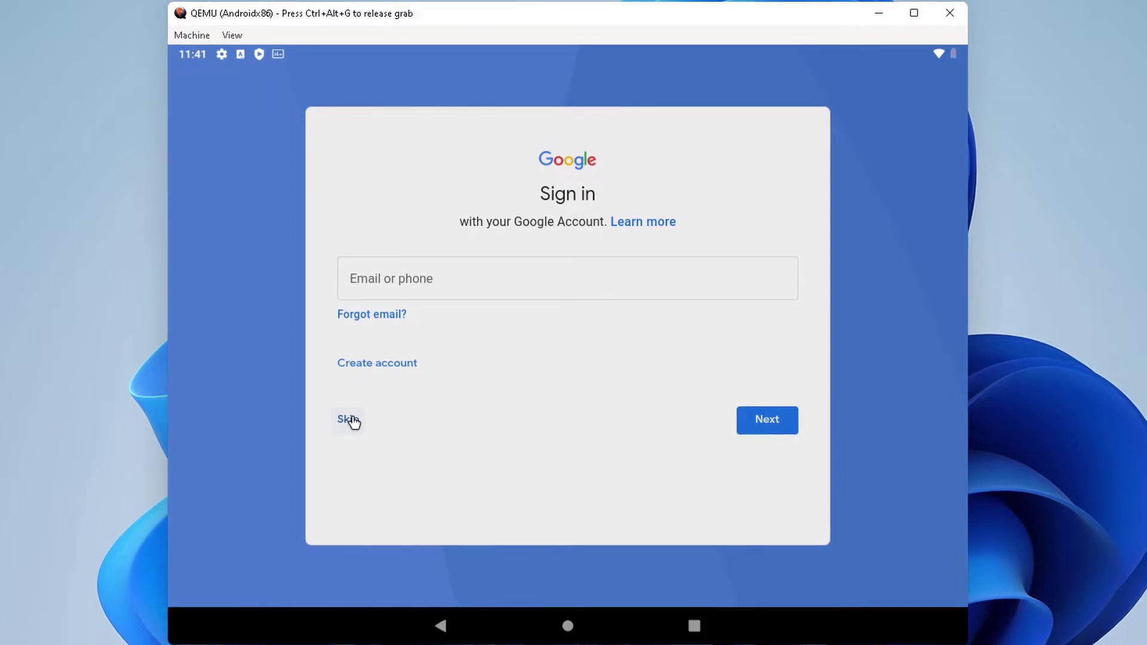
click(350, 420)
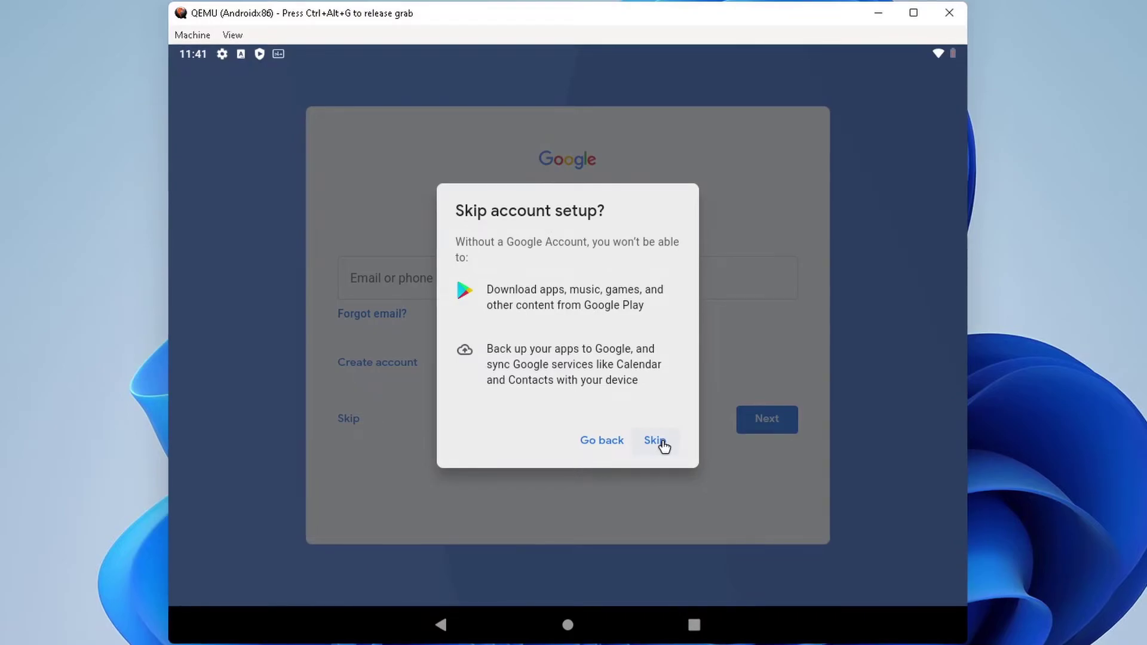
click(655, 441)
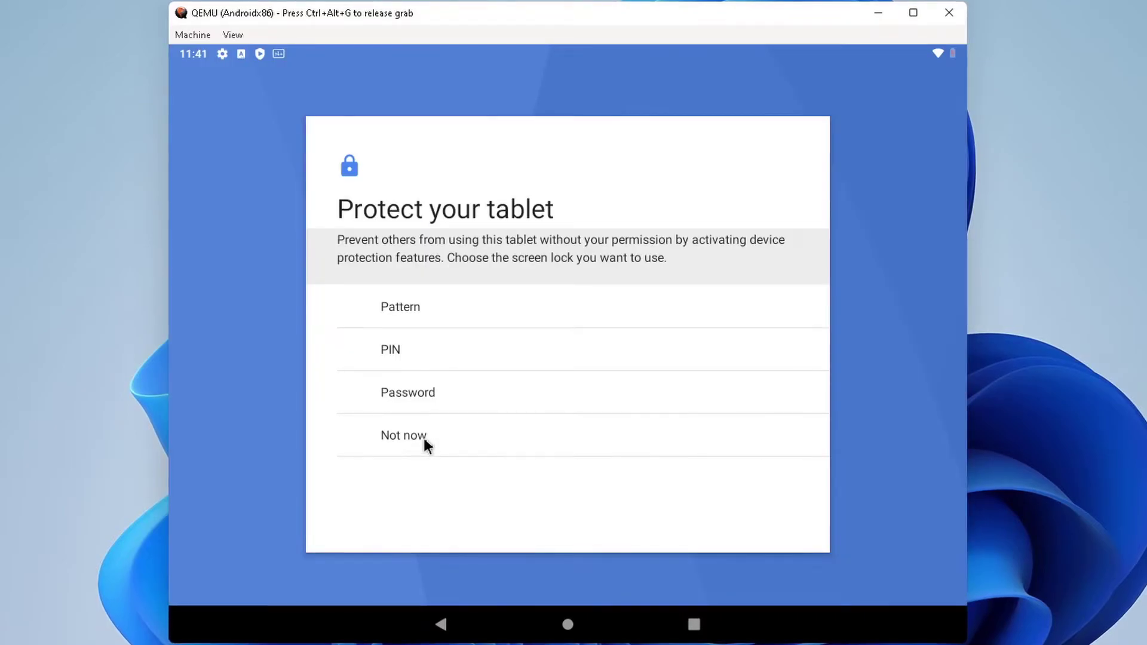
click(408, 437)
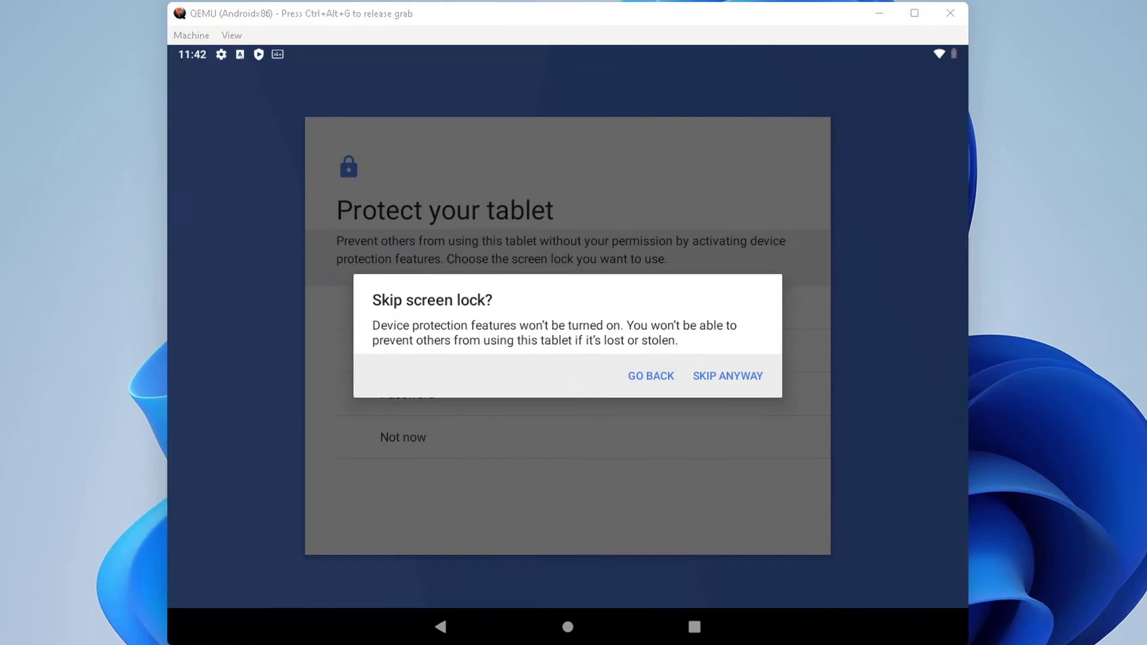
click(730, 377)
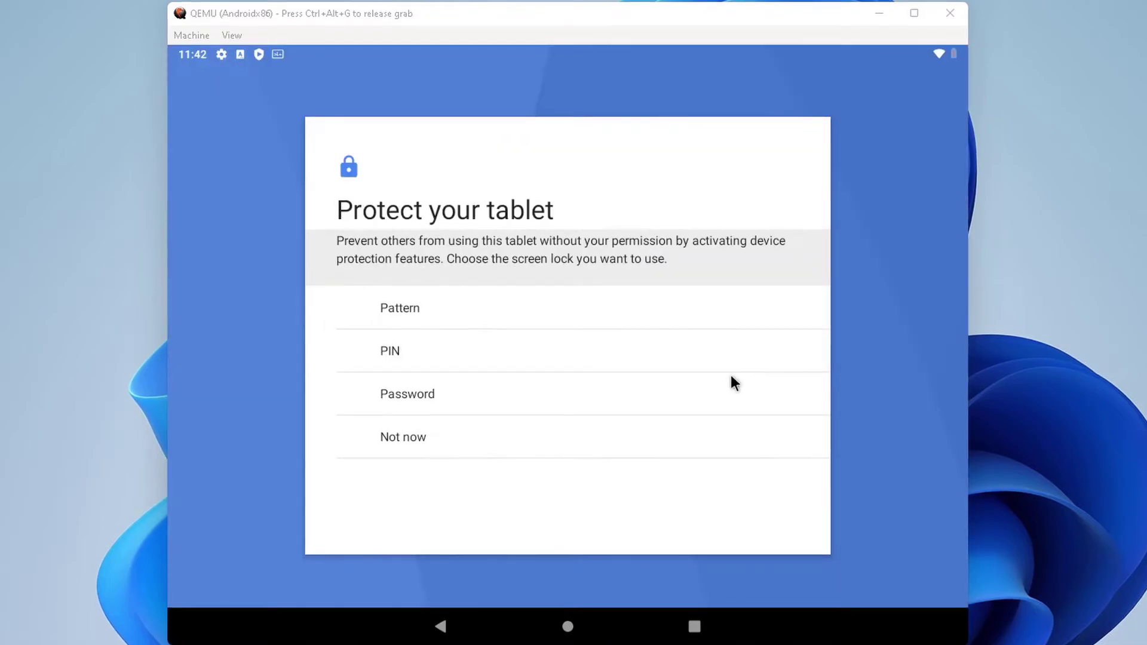
Choose NO THANKS, then allow Terminal Emulator su access with Remember choice forever
click(379, 528)
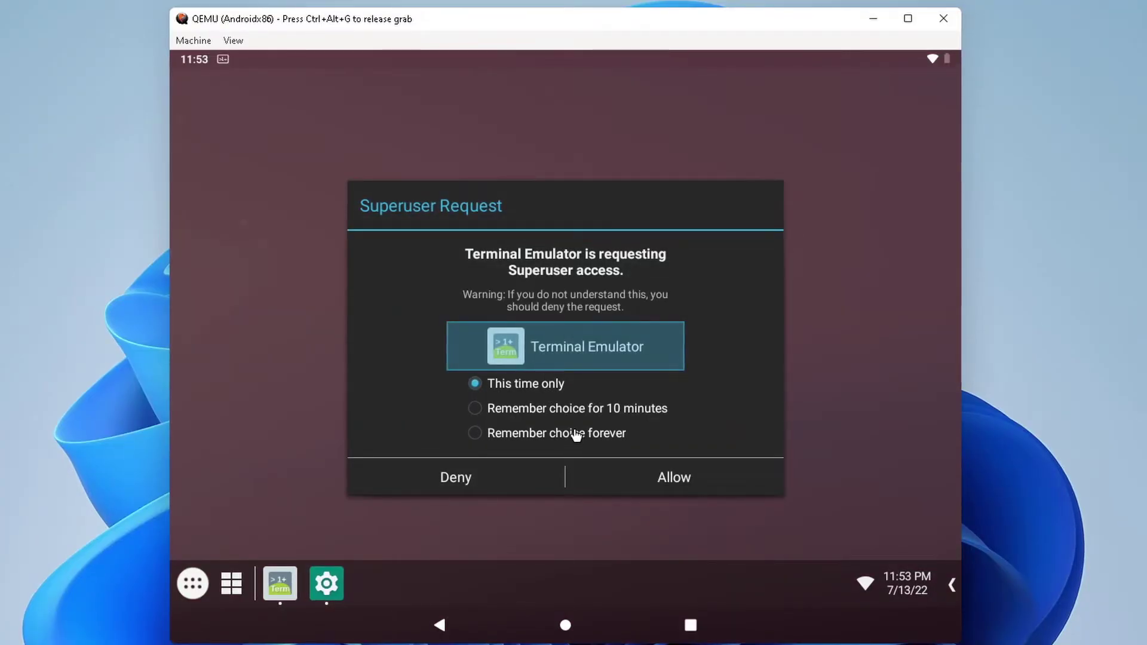
click(576, 435)
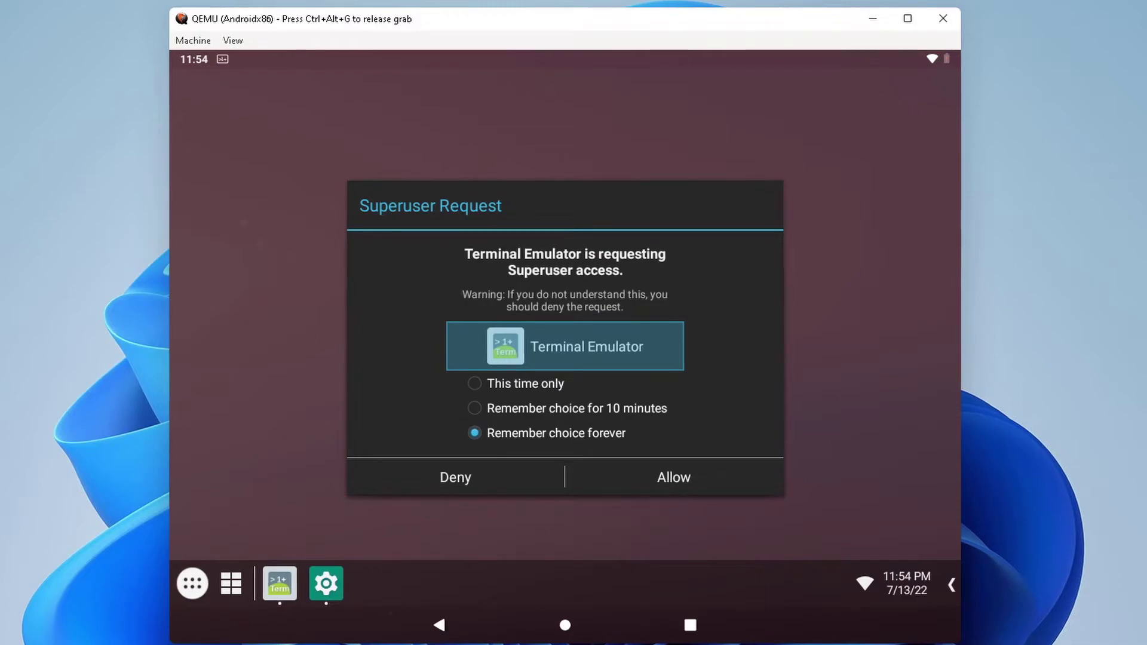
click(653, 493)
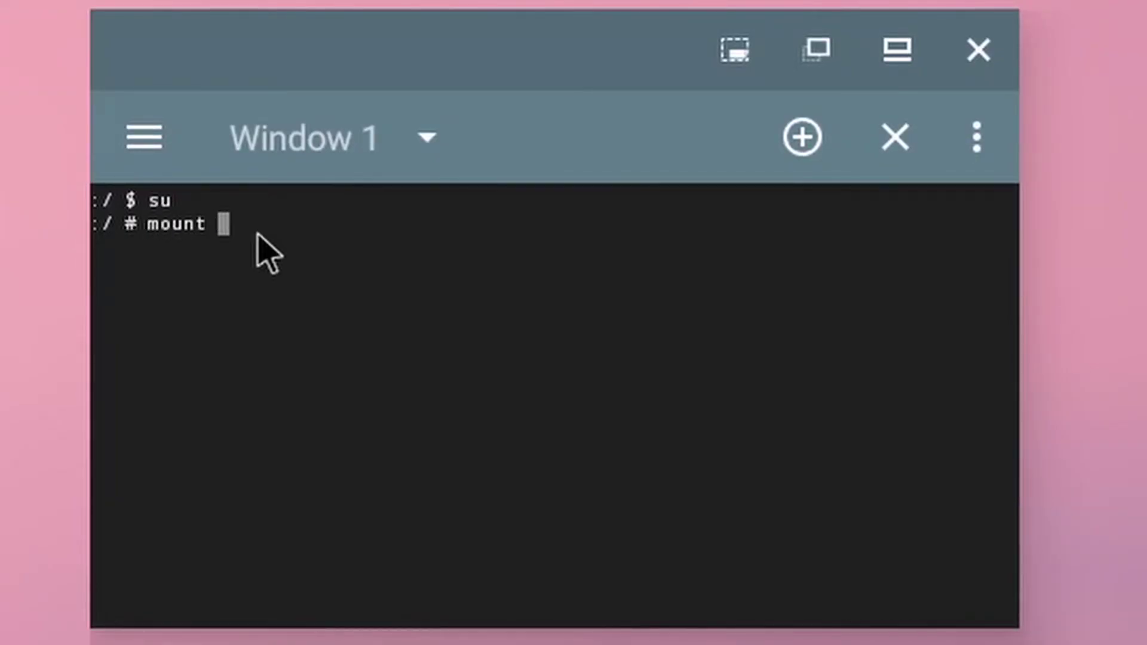
Run 'mount /dev/block/sda1 /mnt', then 'vi /mnt/grub/menu.lst' in the root shell
text(/d)
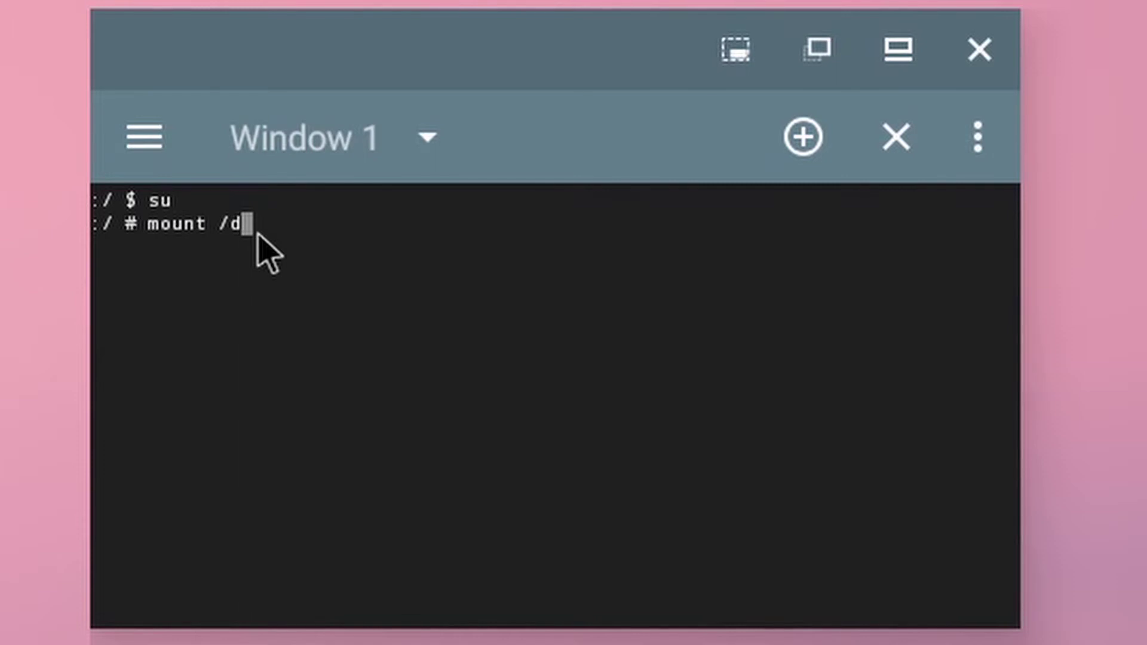
text(ev/)
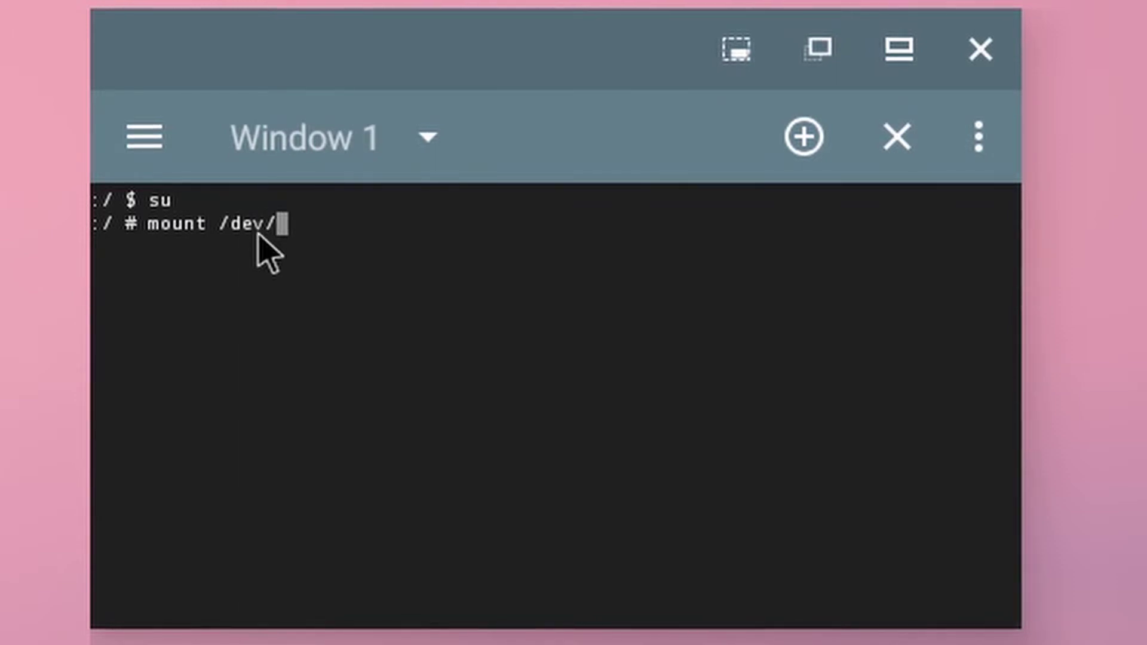
text(block/)
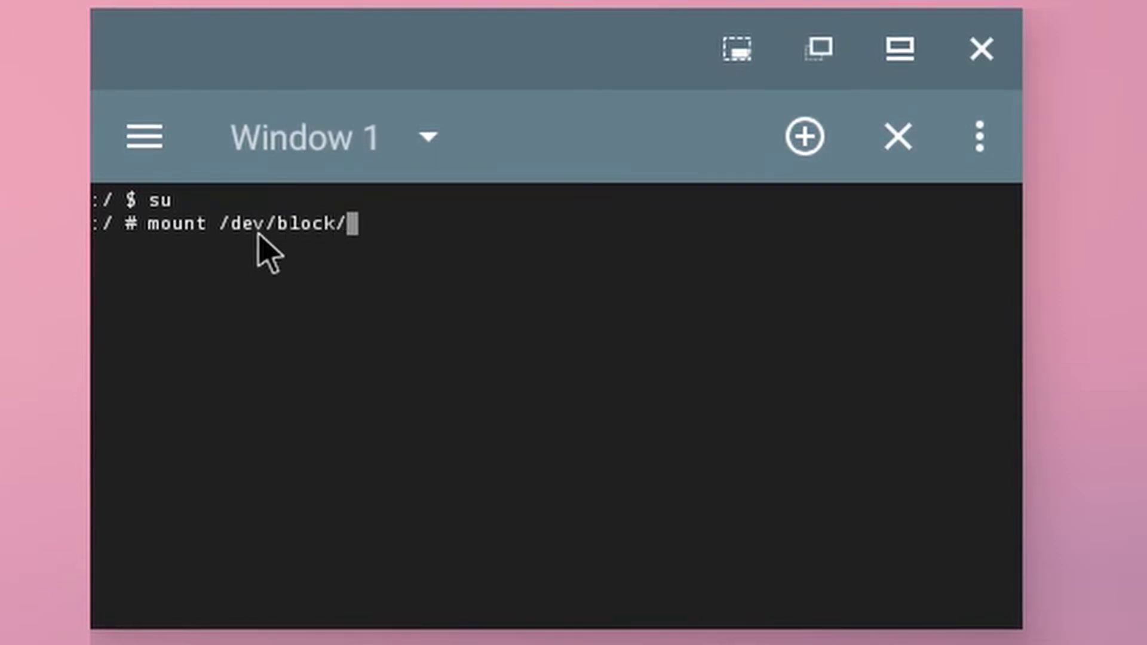
text(sda)
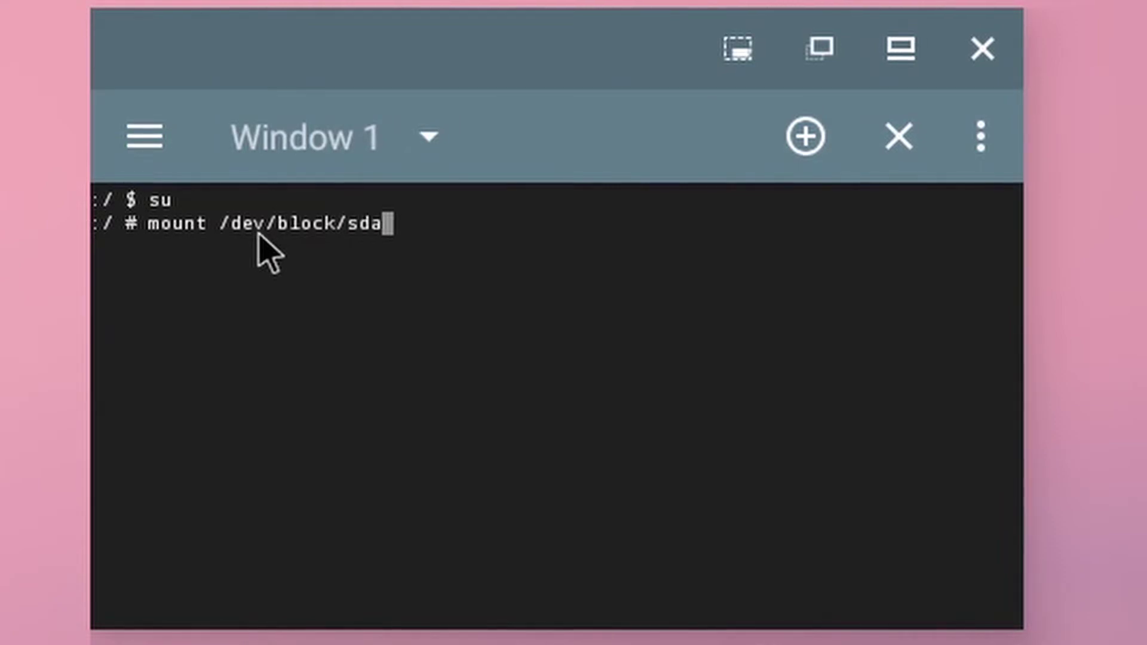
text(1 /)
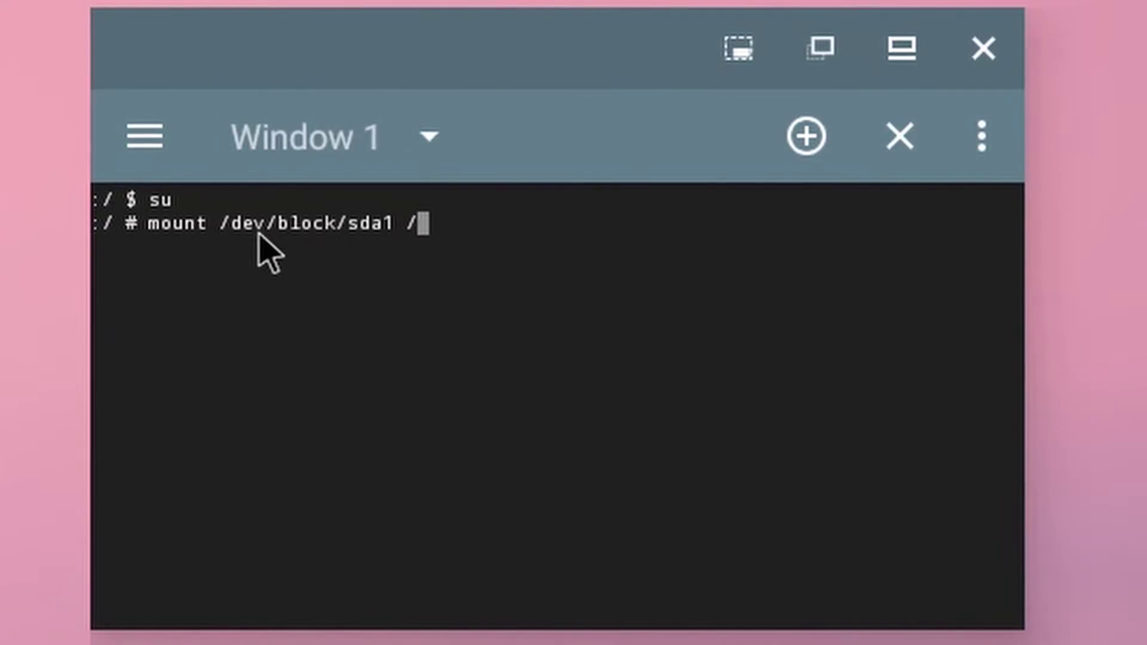
text(mnt)
key(Return)
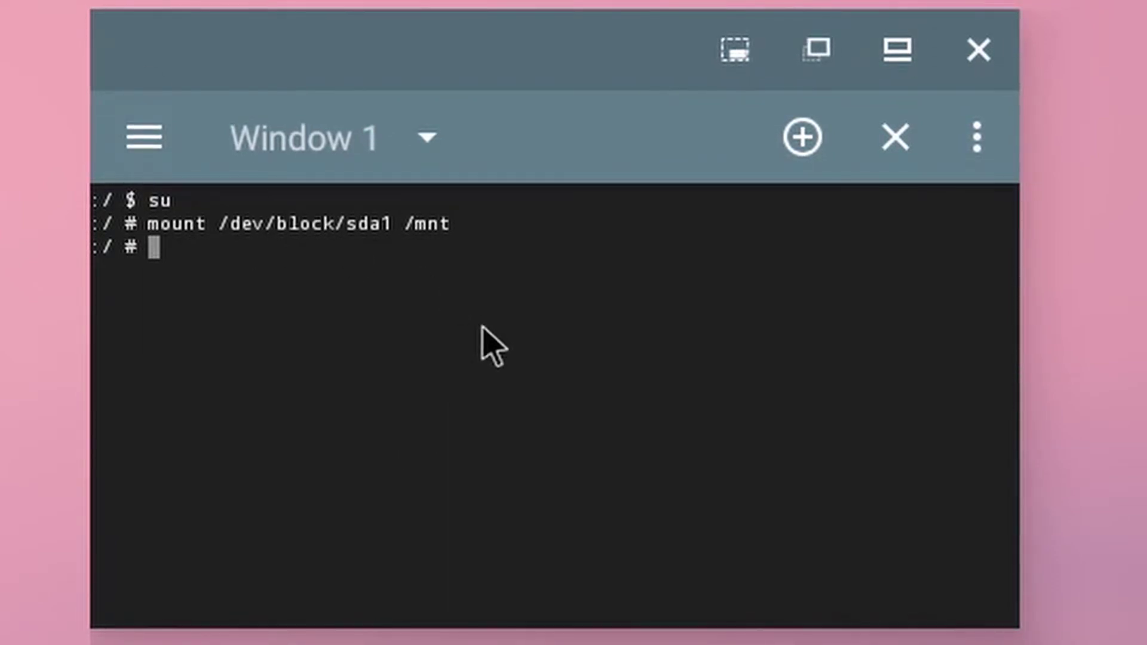
text(vi /)
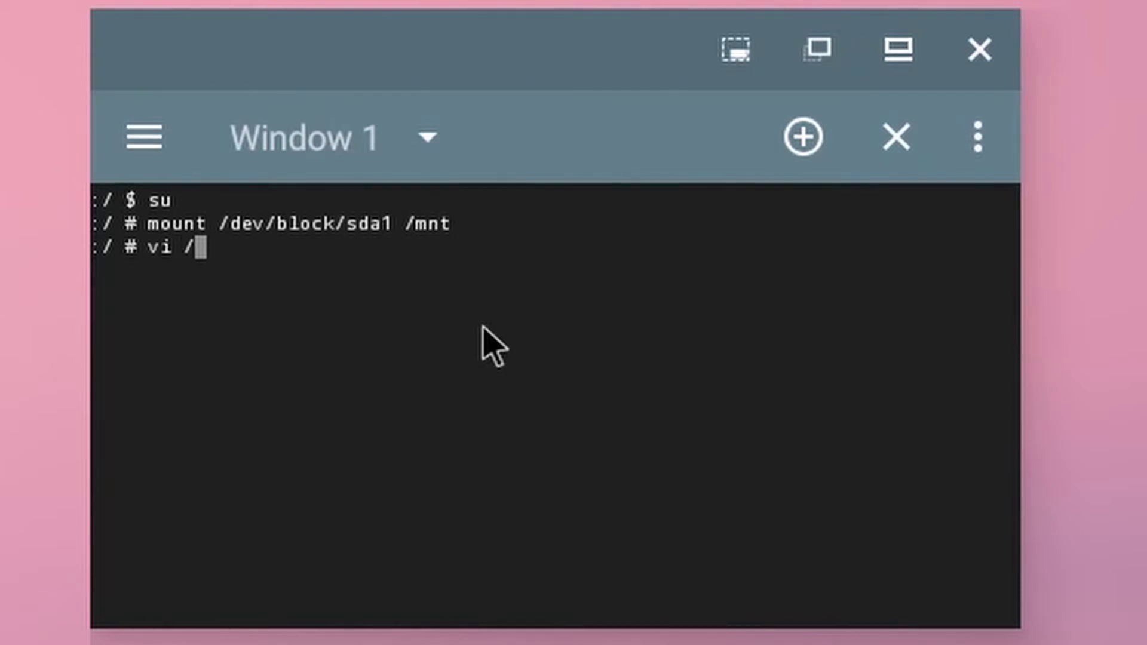
text(mnt/)
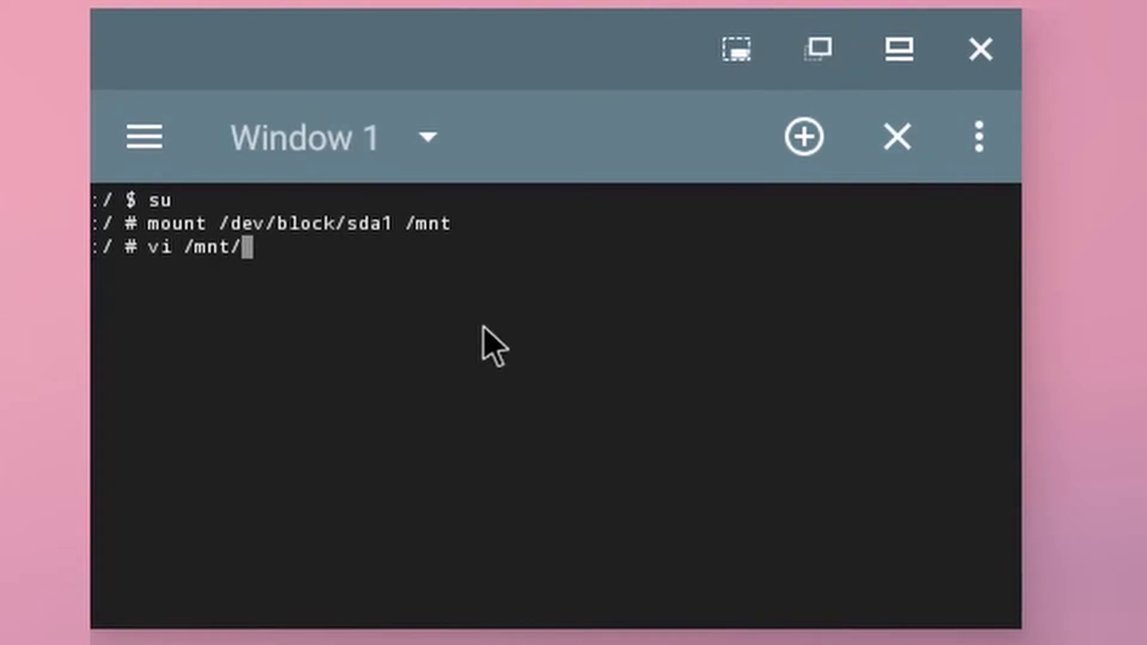
text(grub/)
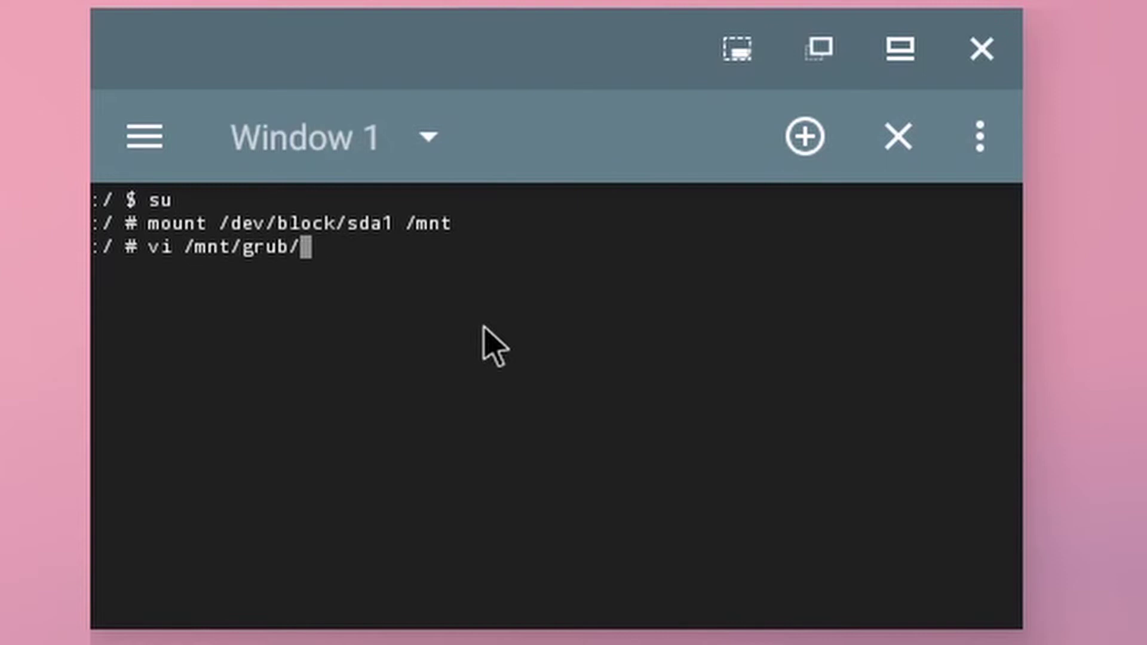
text(menu)
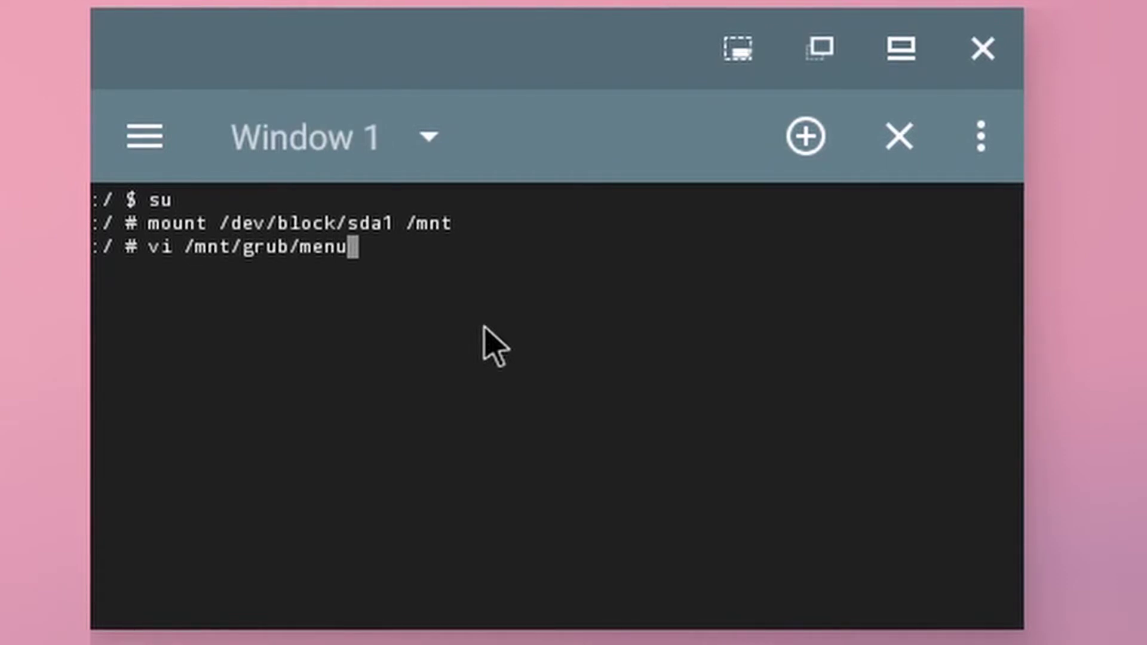
text(.lst)
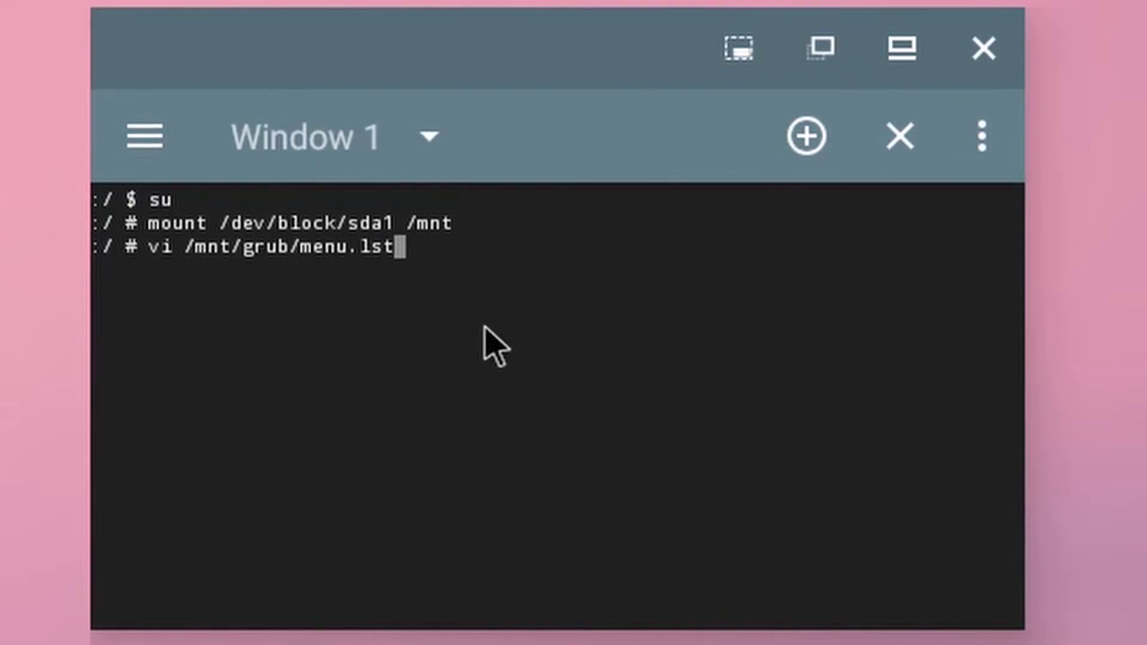
key(Return)
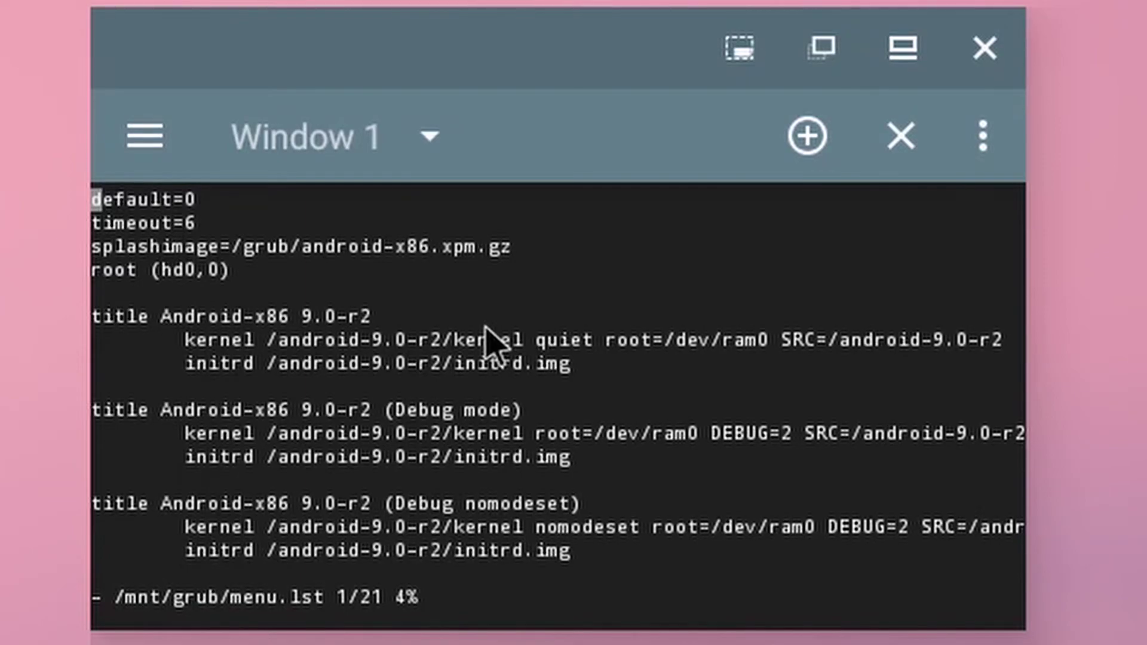
Insert video=1920x1080 before 'quiet' on the first kernel line
key(i)
key(Down)
key(Down)
key(Down)
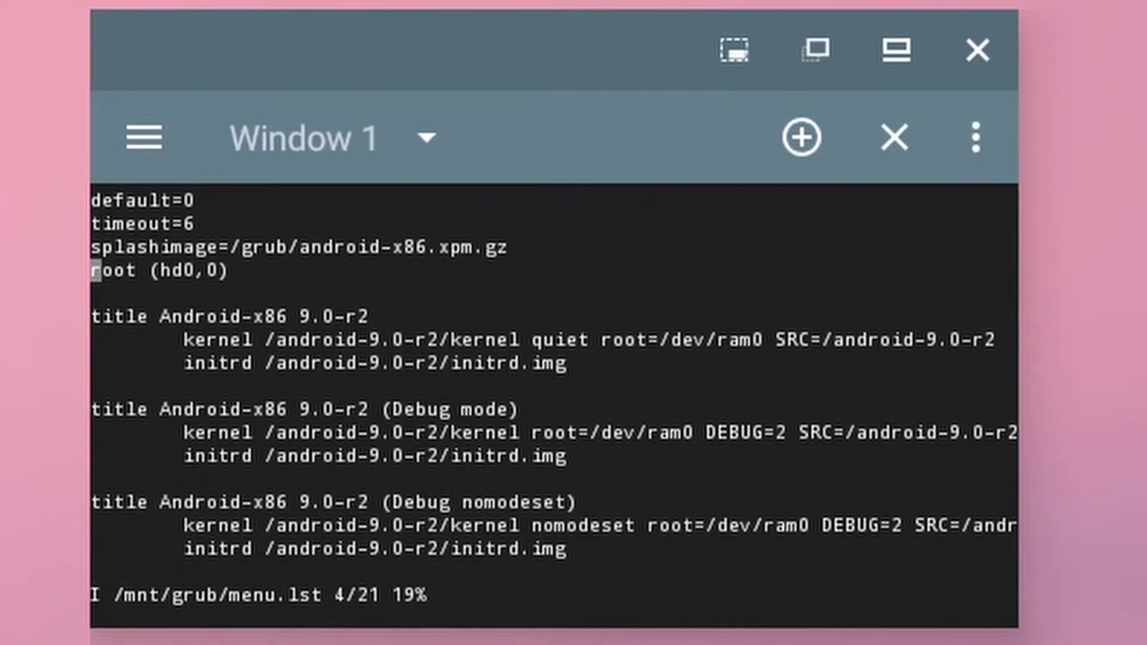
key(Down)
key(Down)
key(Down)
key(Right)
key(Right)
key(Right)
key(Right)
key(Right)
key(Right)
key(Right)
key(Right)
key(Right)
key(Right)
key(Right)
key(Right)
key(Right)
key(Right)
key(Right)
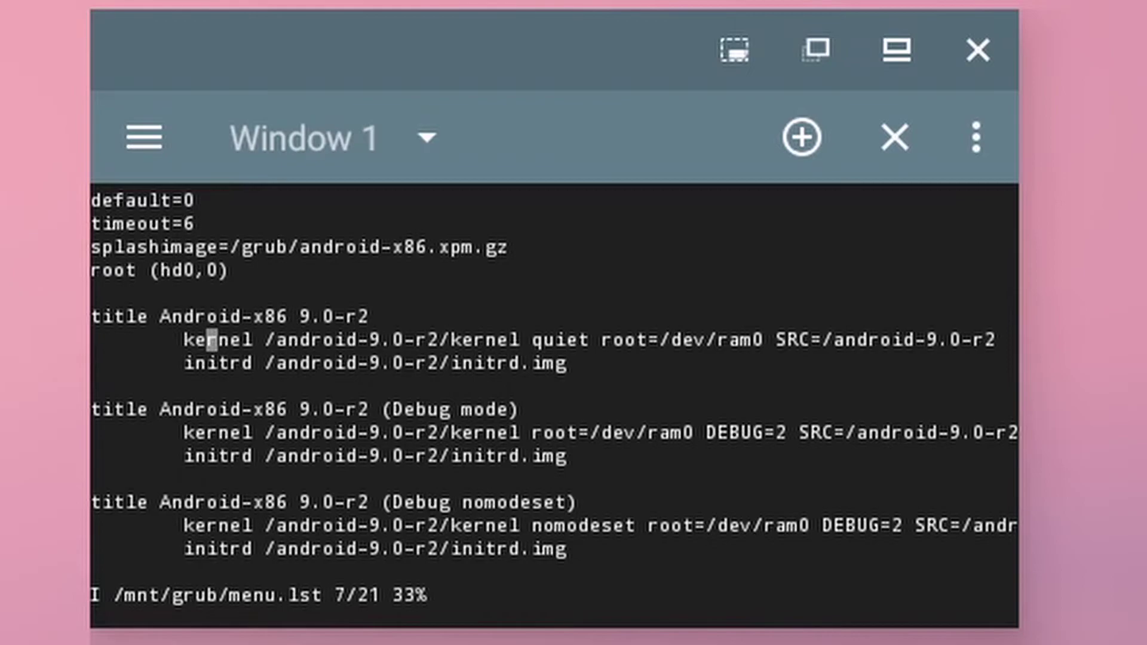
key(Right)
key(Right)
key(Right)
key(Right)
key(Right)
key(Right)
key(Right)
key(Right)
key(Right)
key(Right)
key(Right)
key(Right)
key(Right)
key(Right)
key(Right)
key(Right)
key(Right)
key(Right)
key(Right)
key(Right)
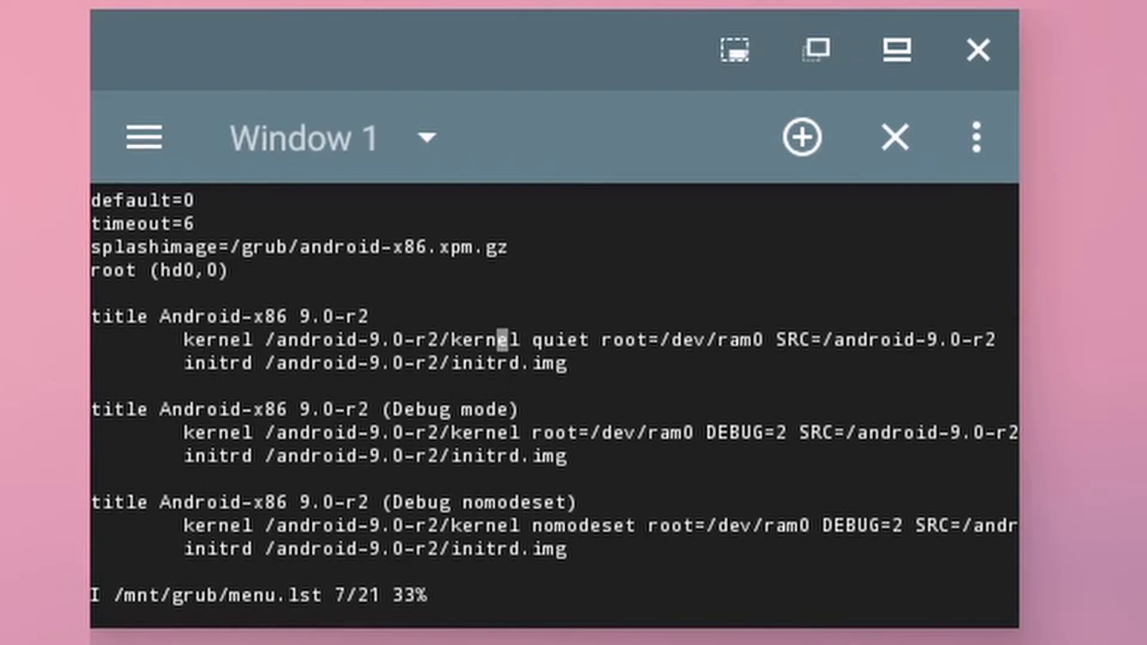
key(Left)
key(Left)
key(Left)
key(Left)
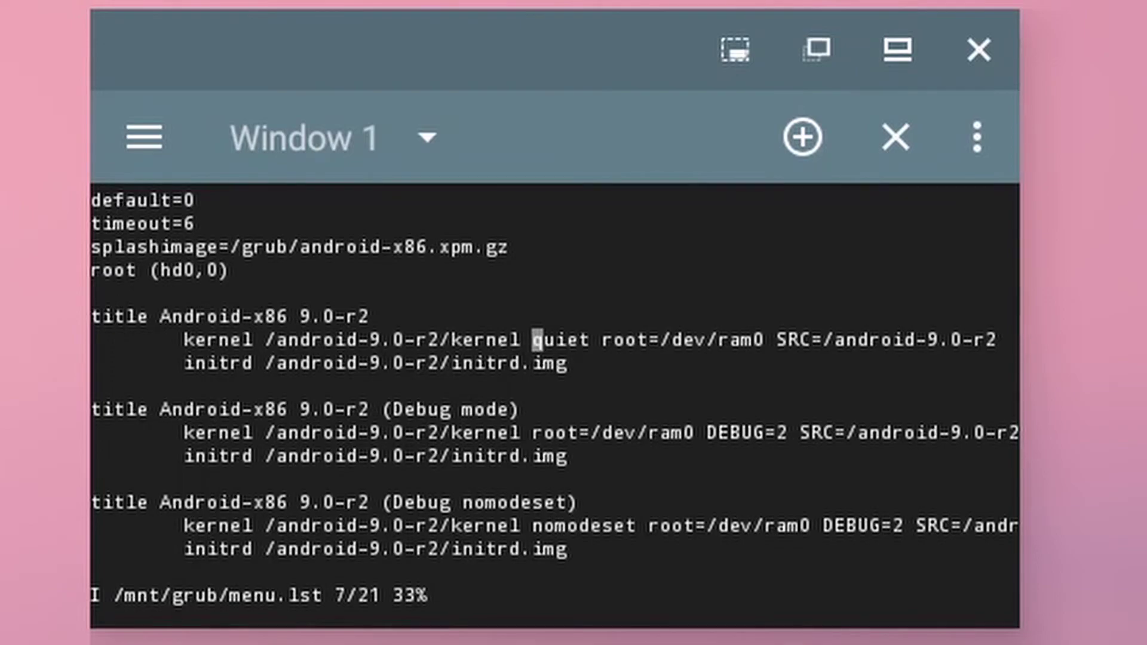
text(vi)
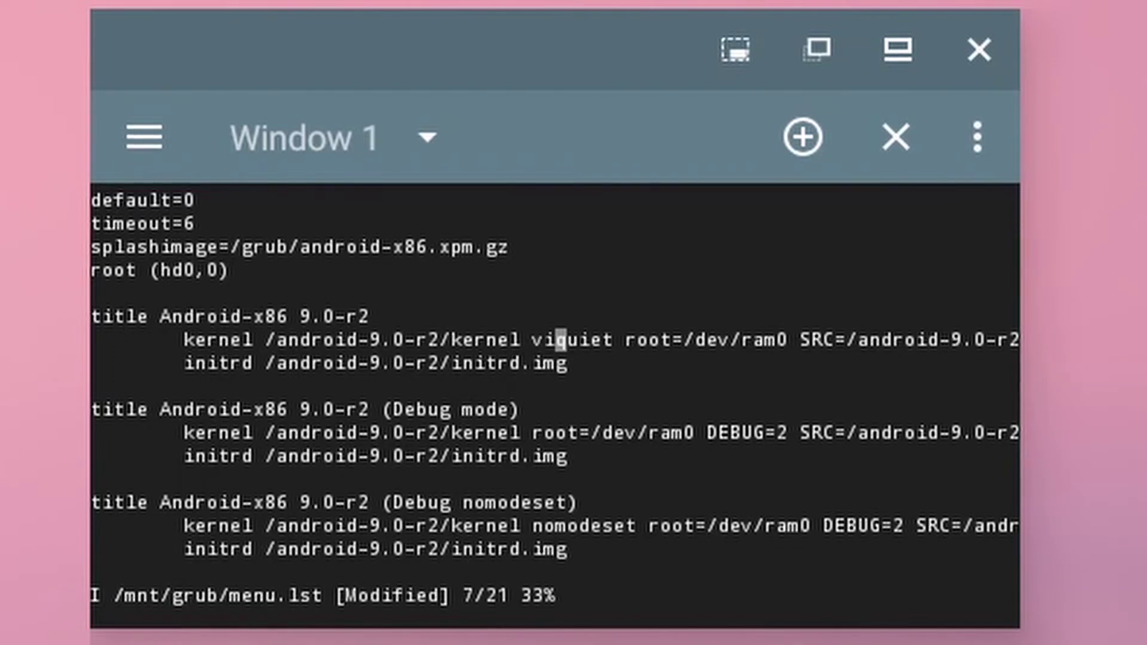
text(de)
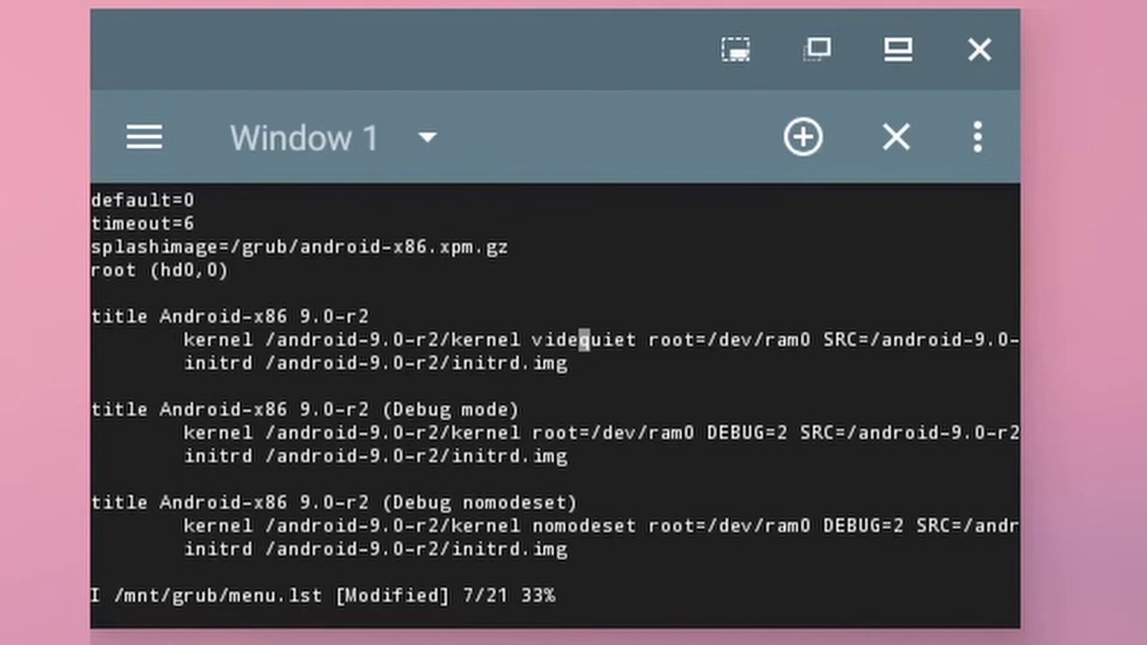
text(o=)
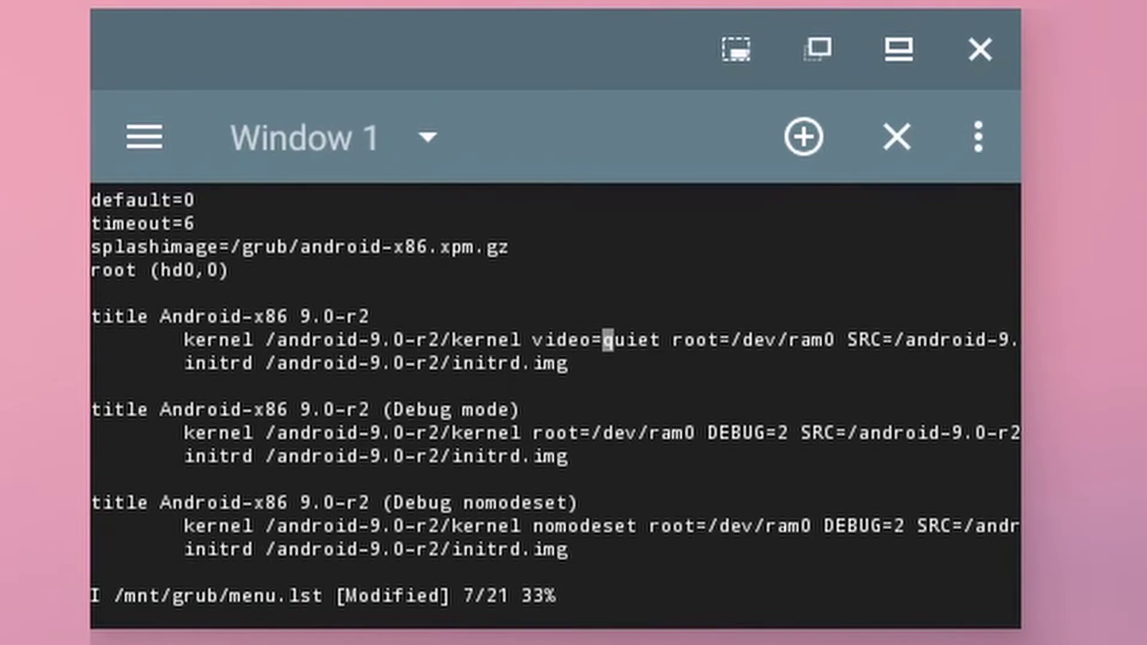
text(1920x)
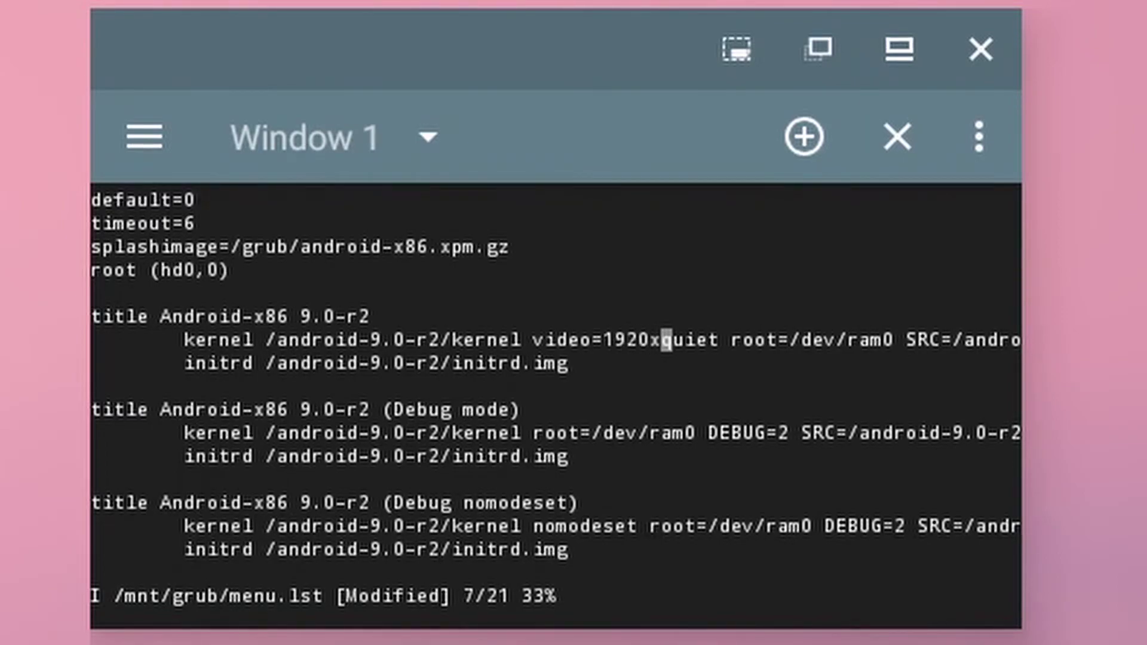
text(1080)
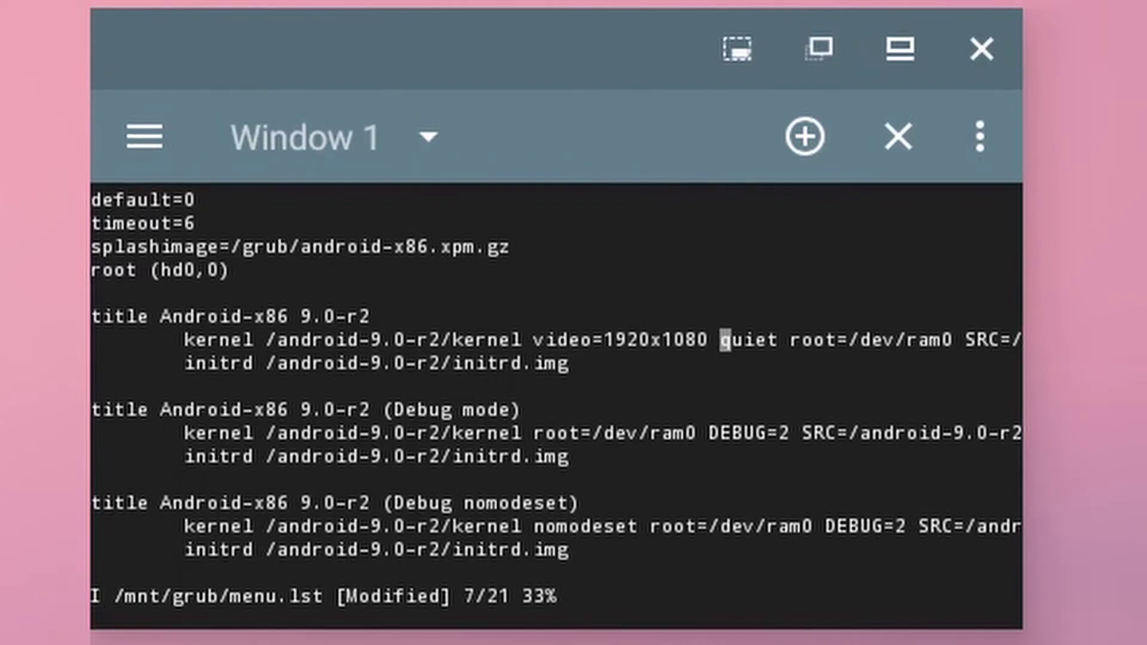
Save menu.lst and exit vi with :wq
key(Escape)
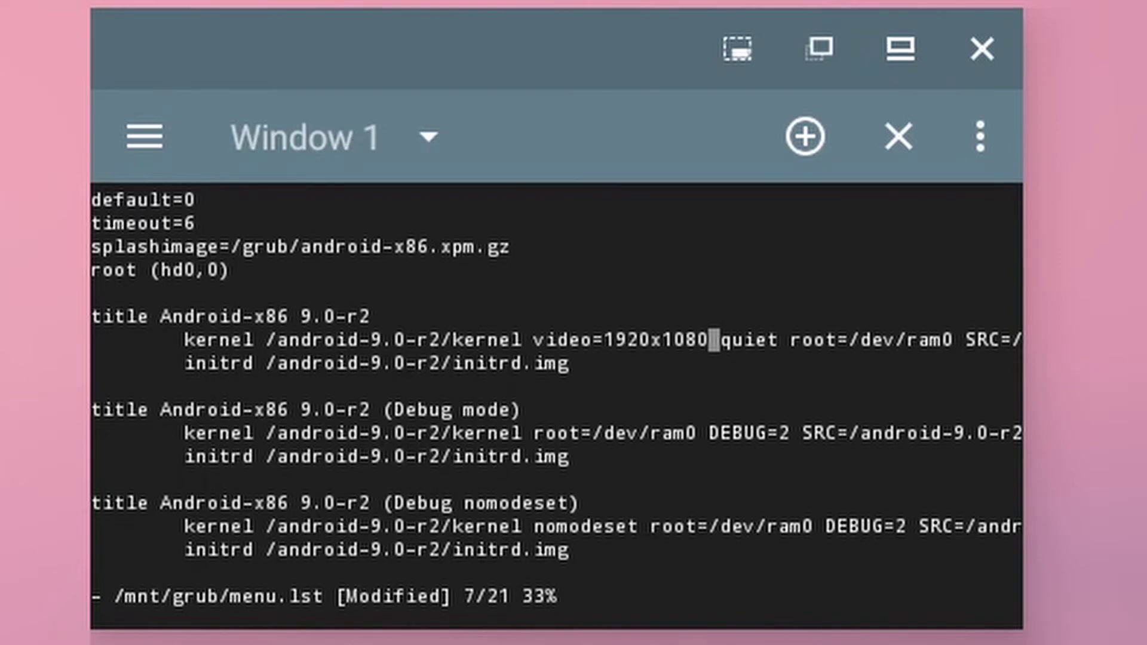
key(colon)
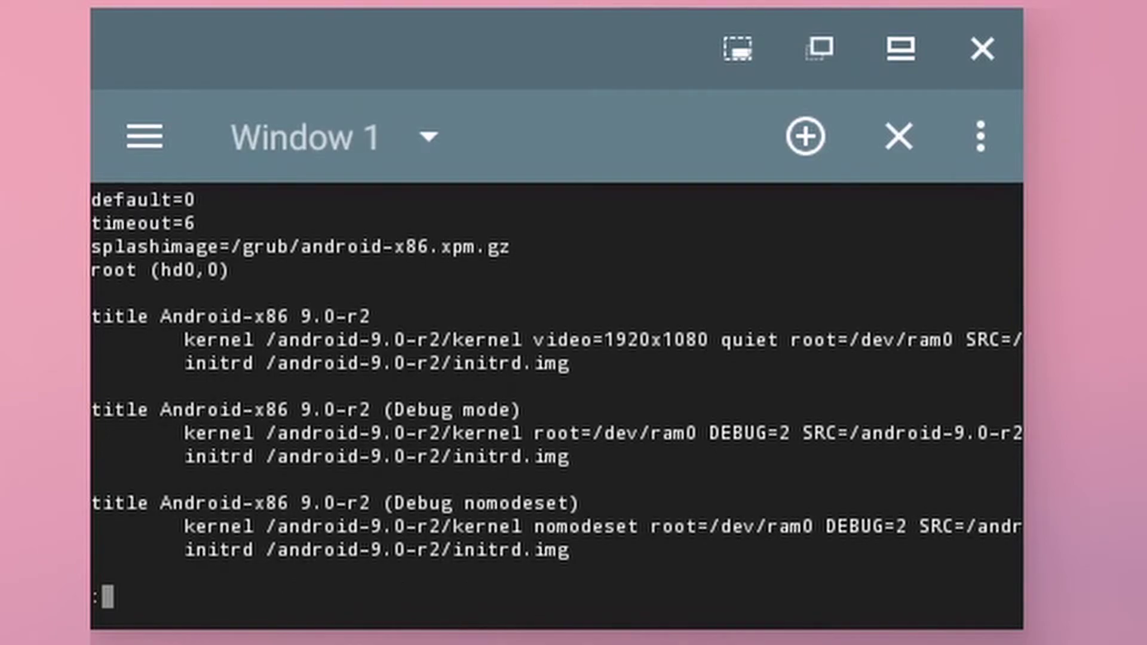
text(wq)
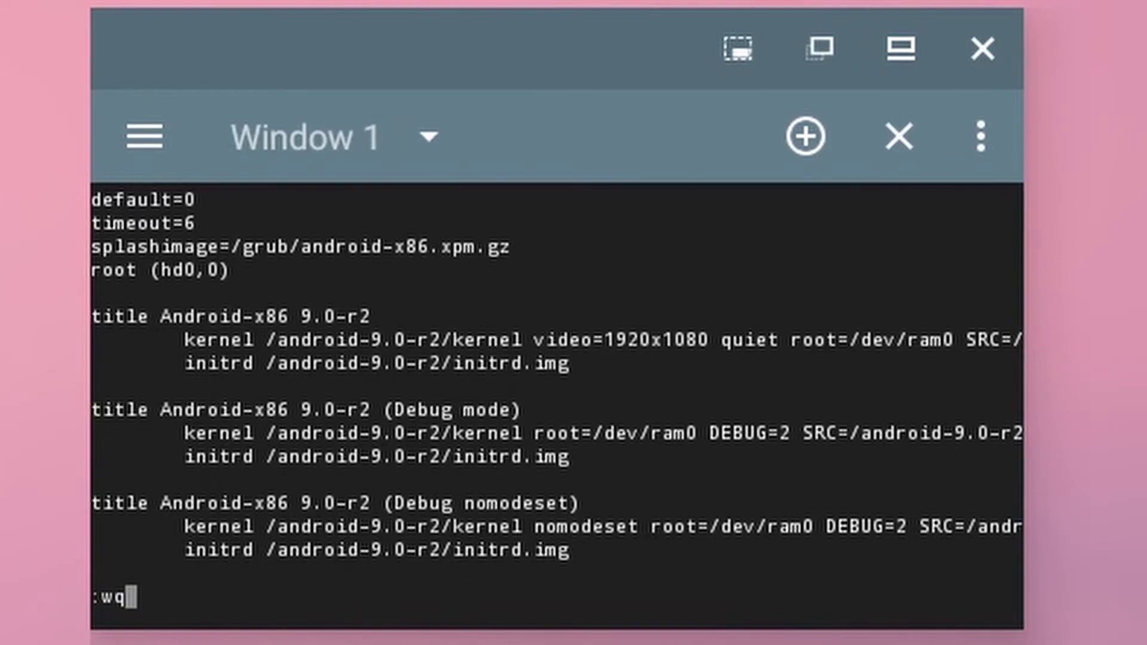
key(Return)
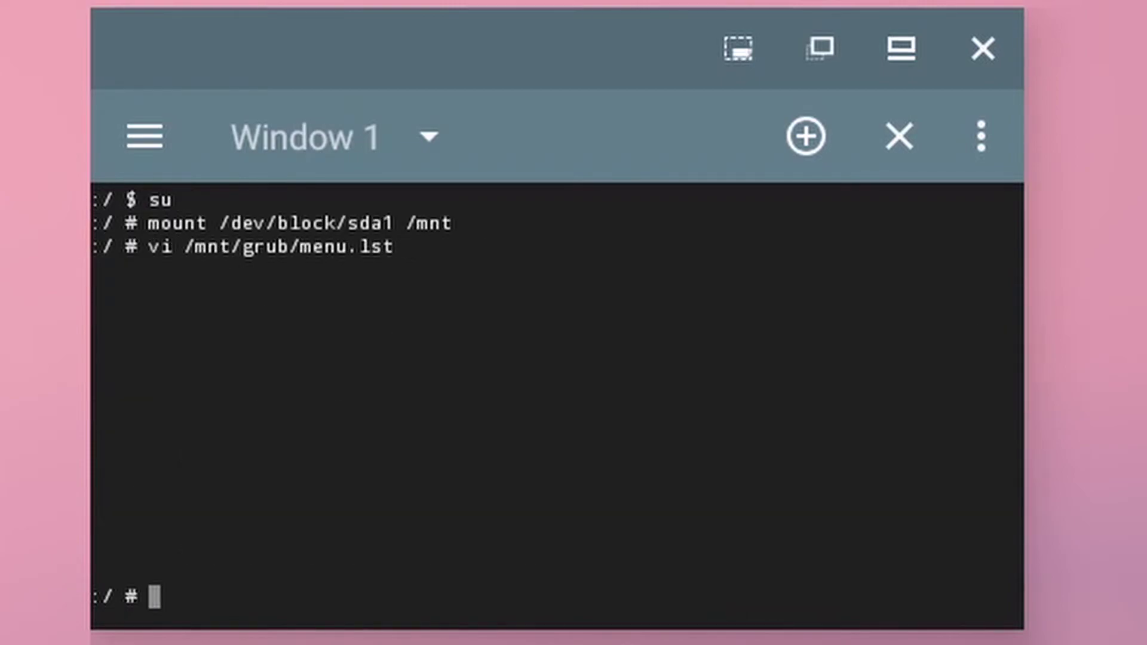
Reopen menu.lst in vi to check the edit, then quit with :wq
key(Up)
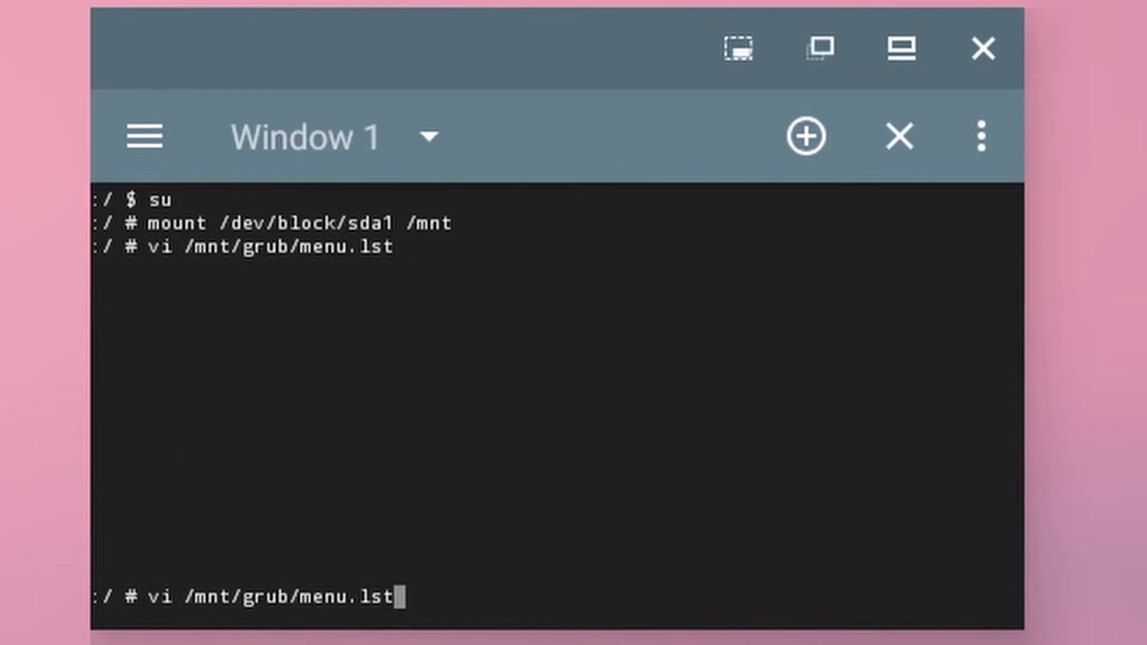
key(Return)
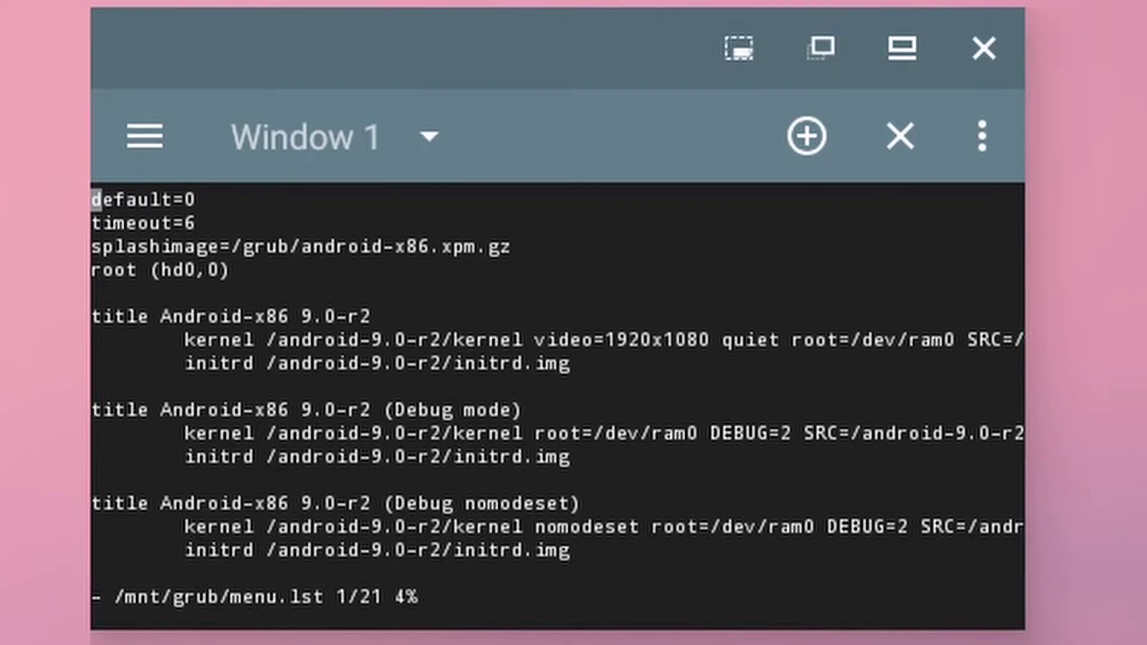
text(:)
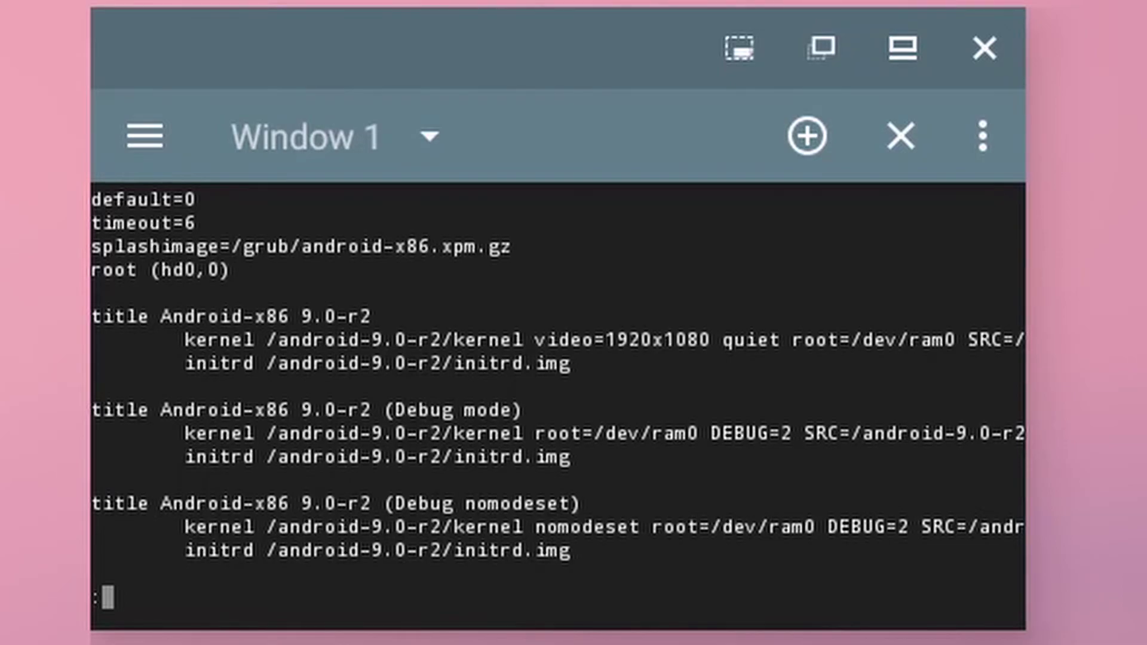
text(wq)
key(Return)
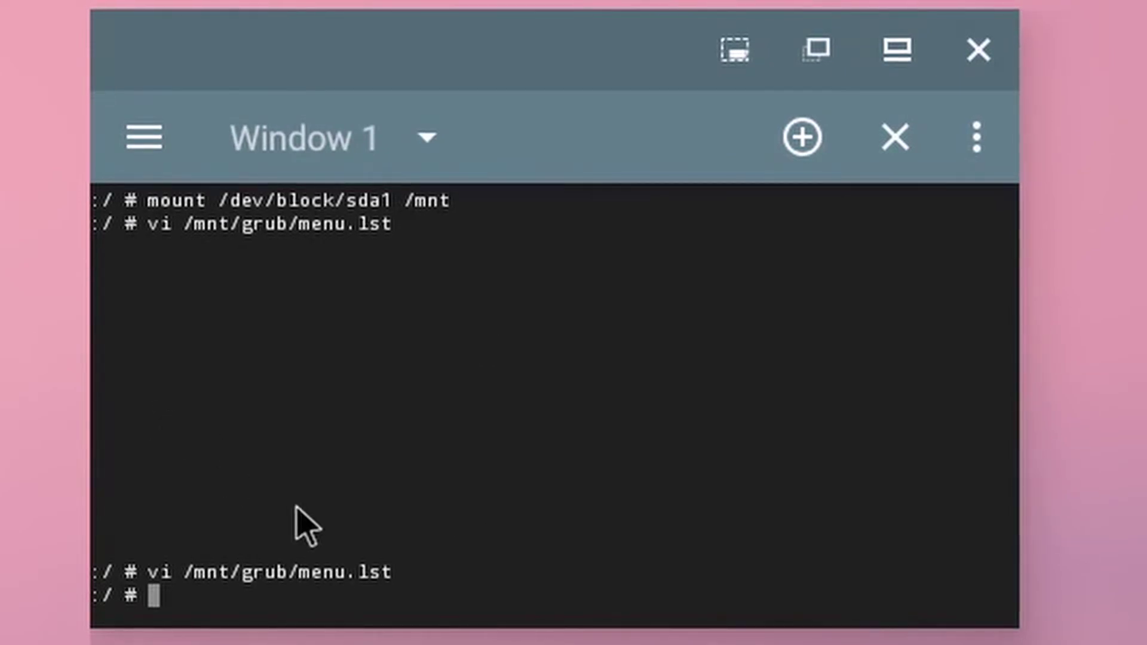
Run 'umount /mnt' and then 'reboot'
text(umount /)
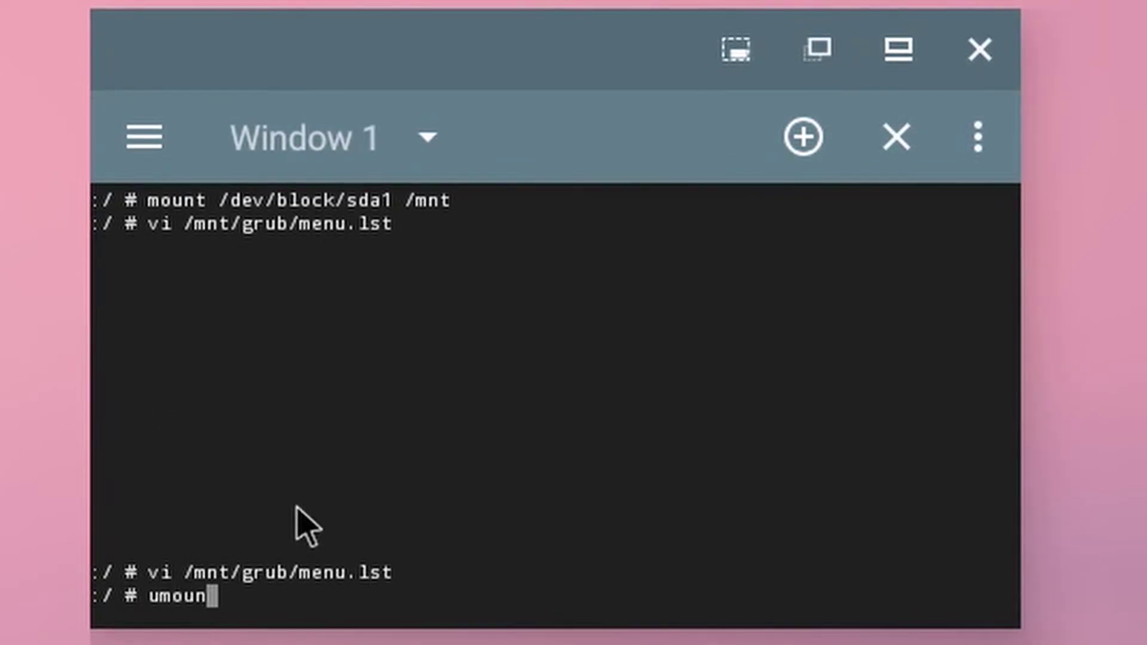
text(mnt)
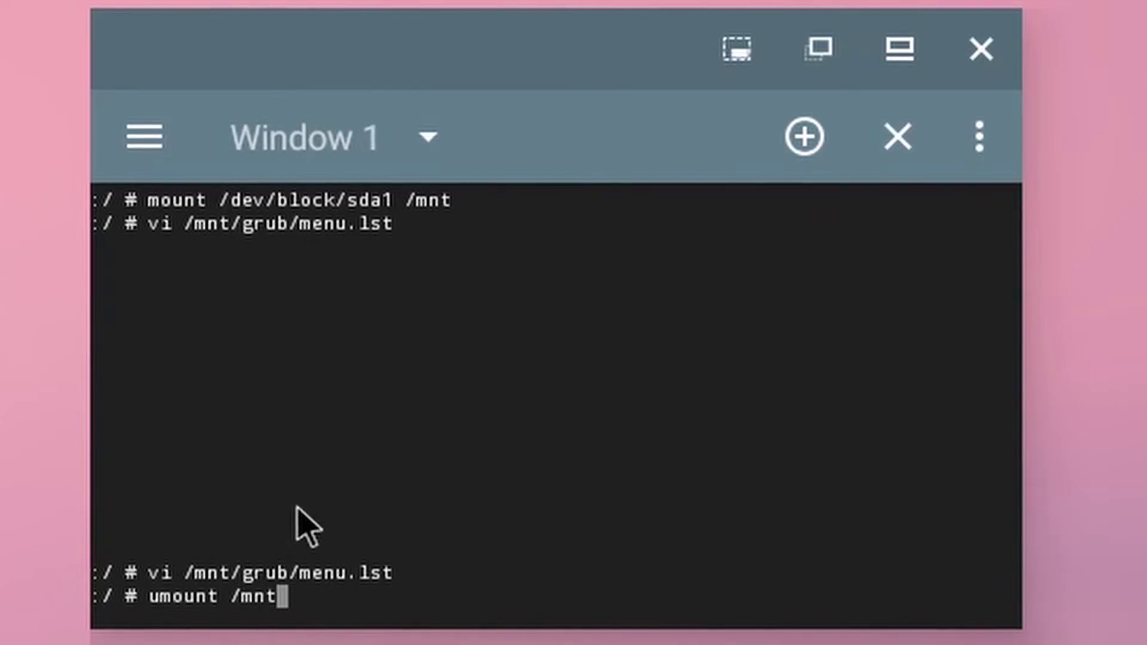
key(Return)
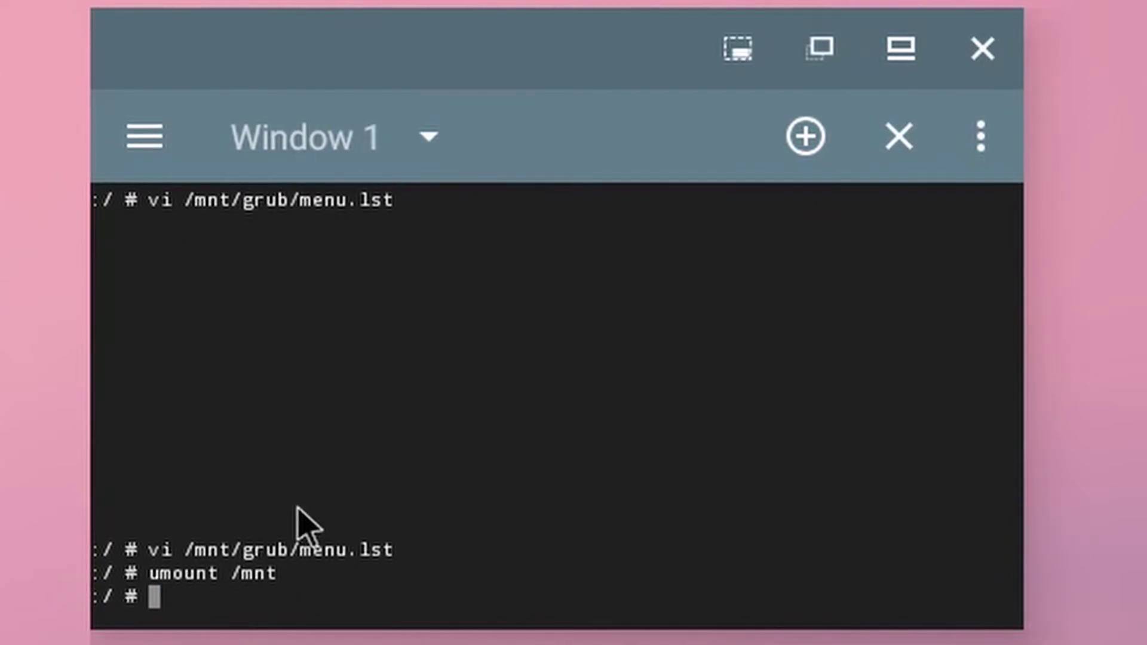
text(reboot)
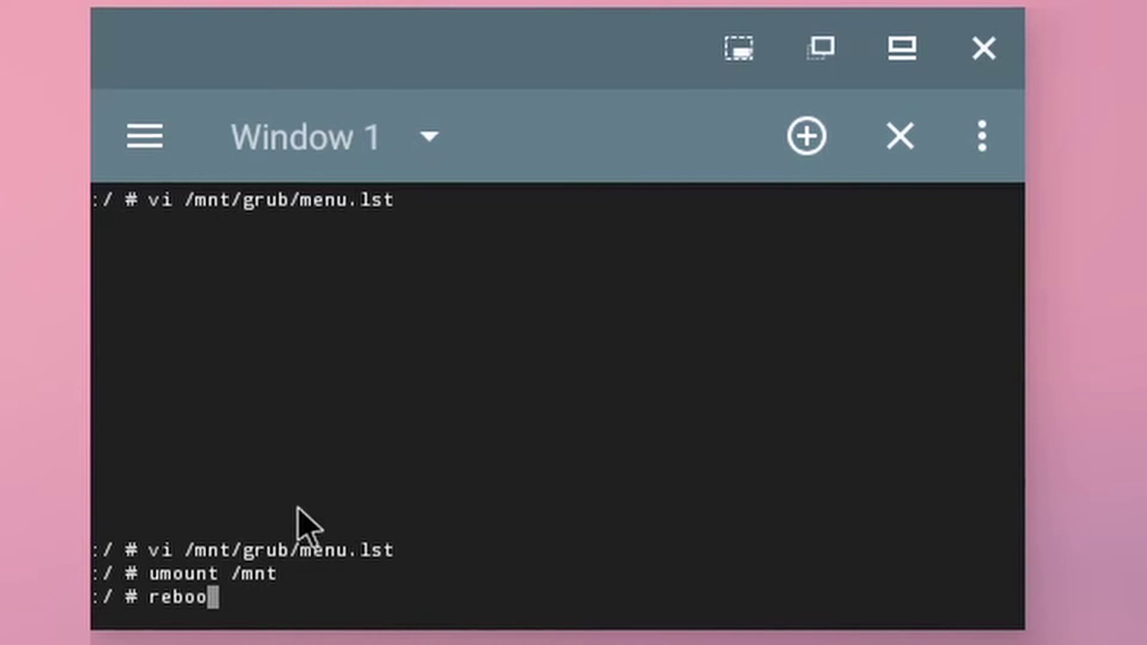
key(Return)
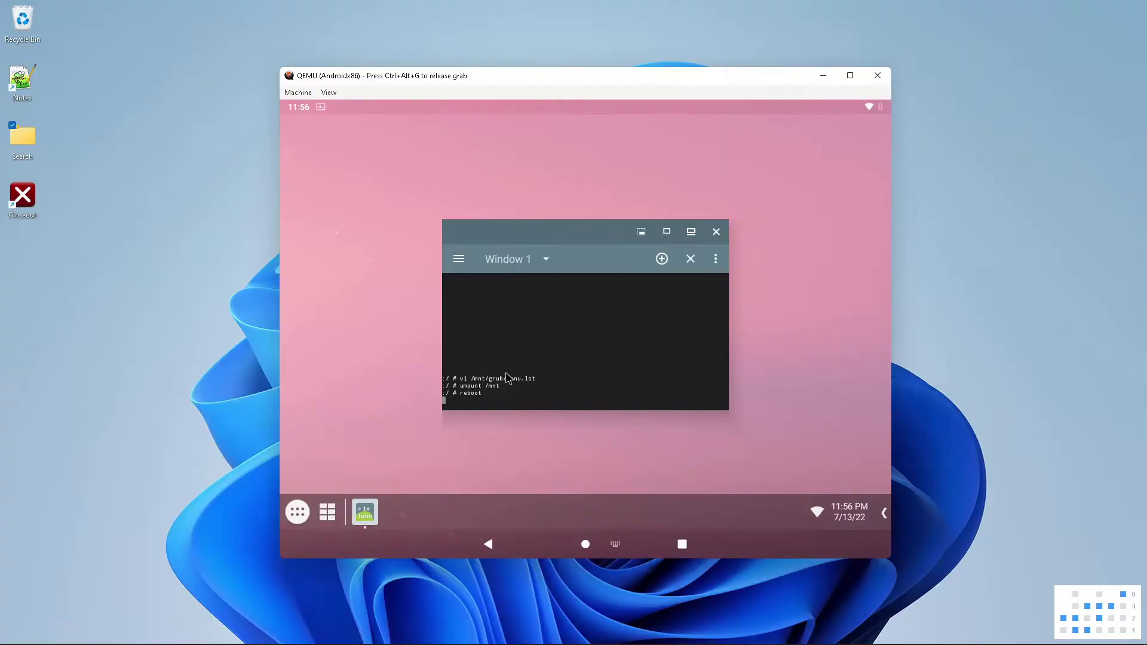
Boot the default GRUB entry so Android starts at 1920x1080
key(Return)
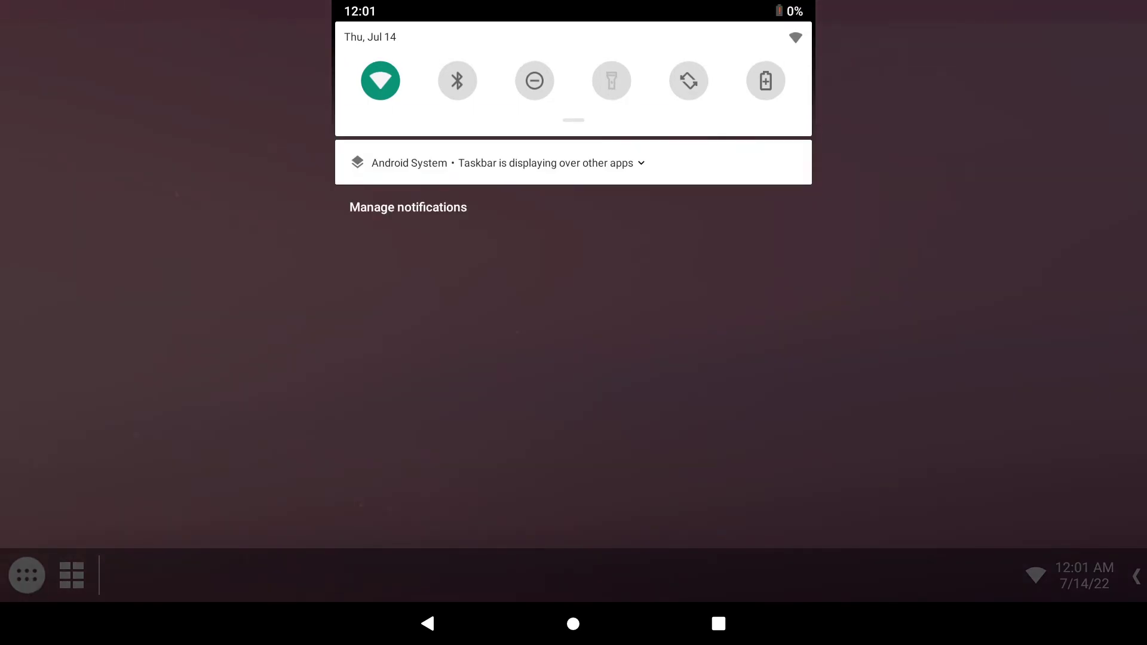
Launch Settings from the app drawer and open Android-x86 options
click(27, 576)
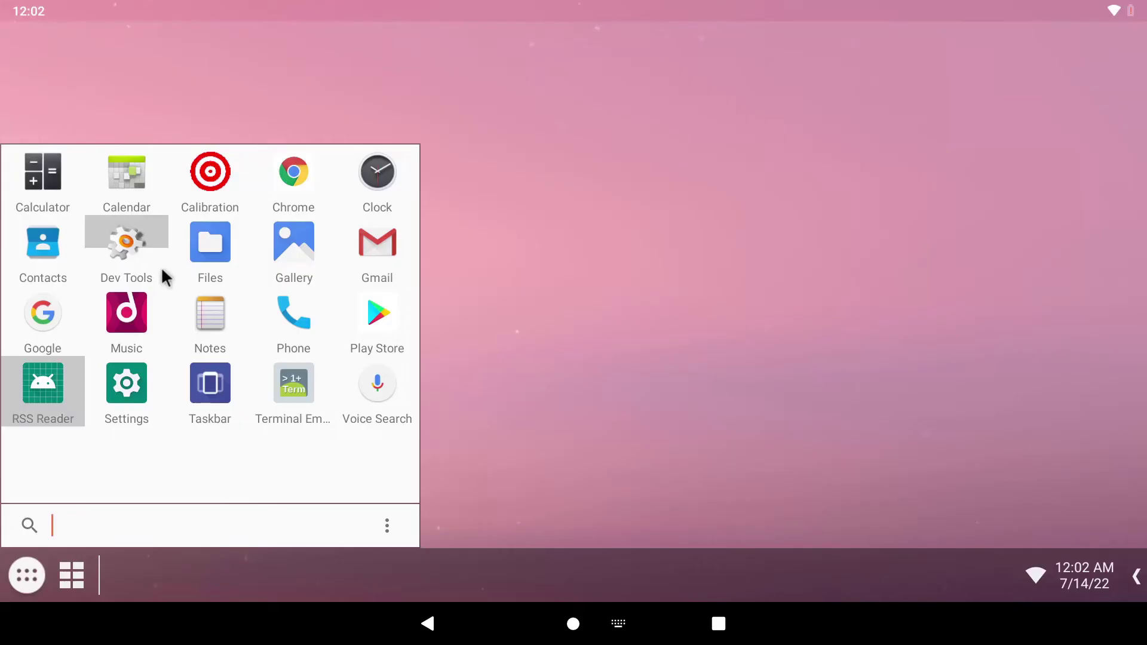
click(130, 382)
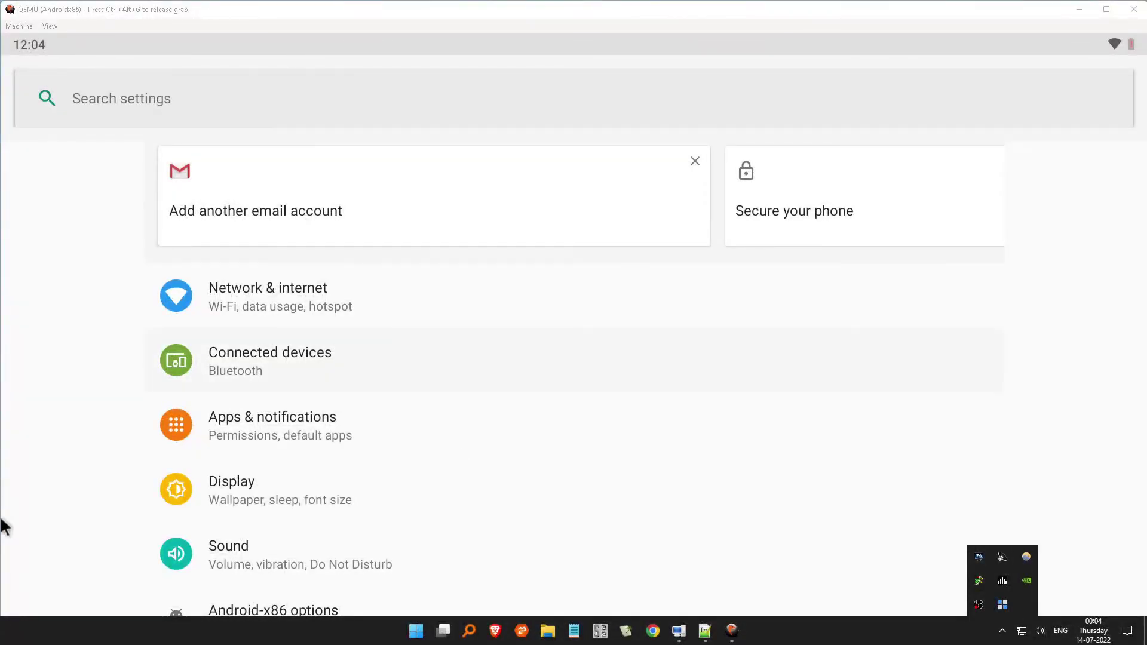
click(207, 479)
key(Down)
key(Down)
key(Down)
key(Down)
key(Down)
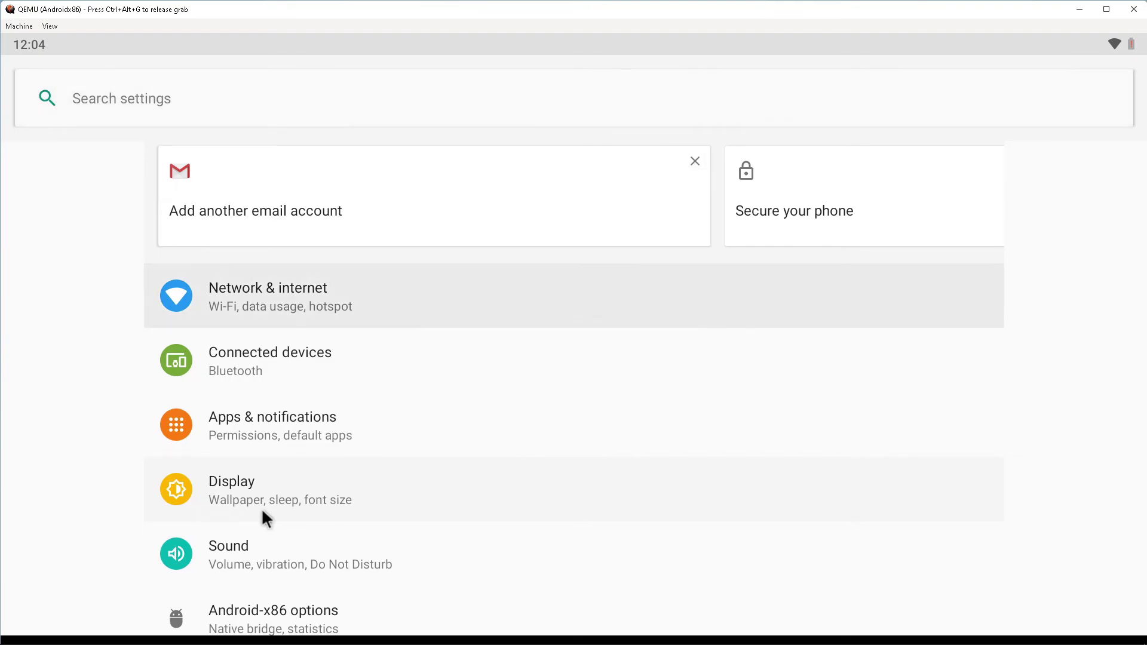
key(Down)
key(Down)
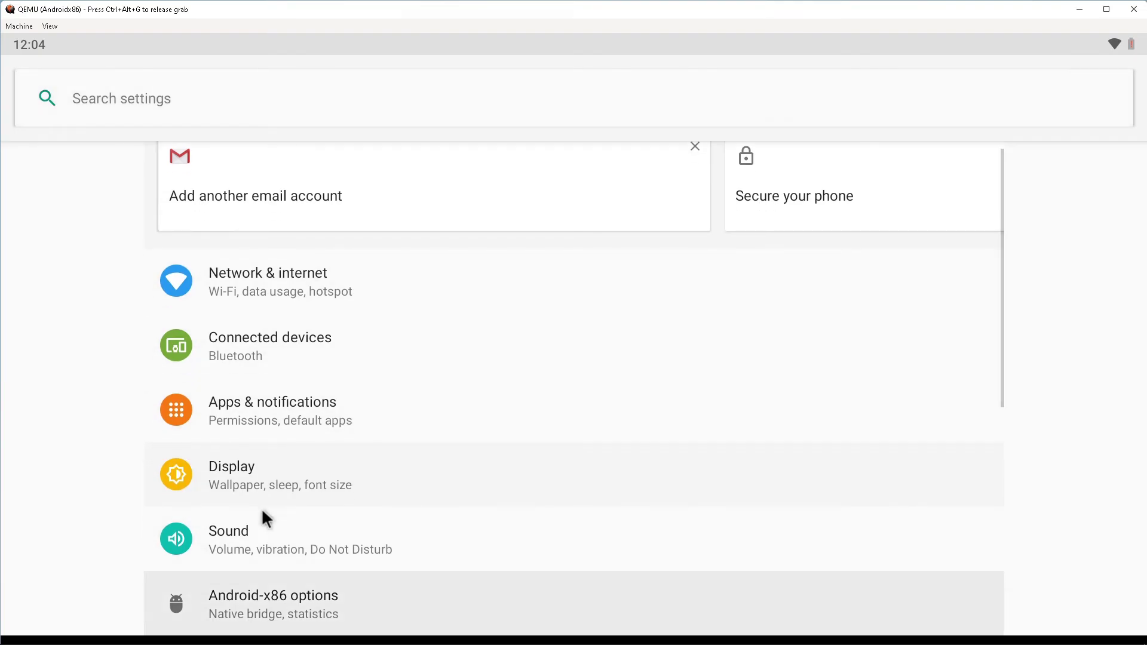
key(Return)
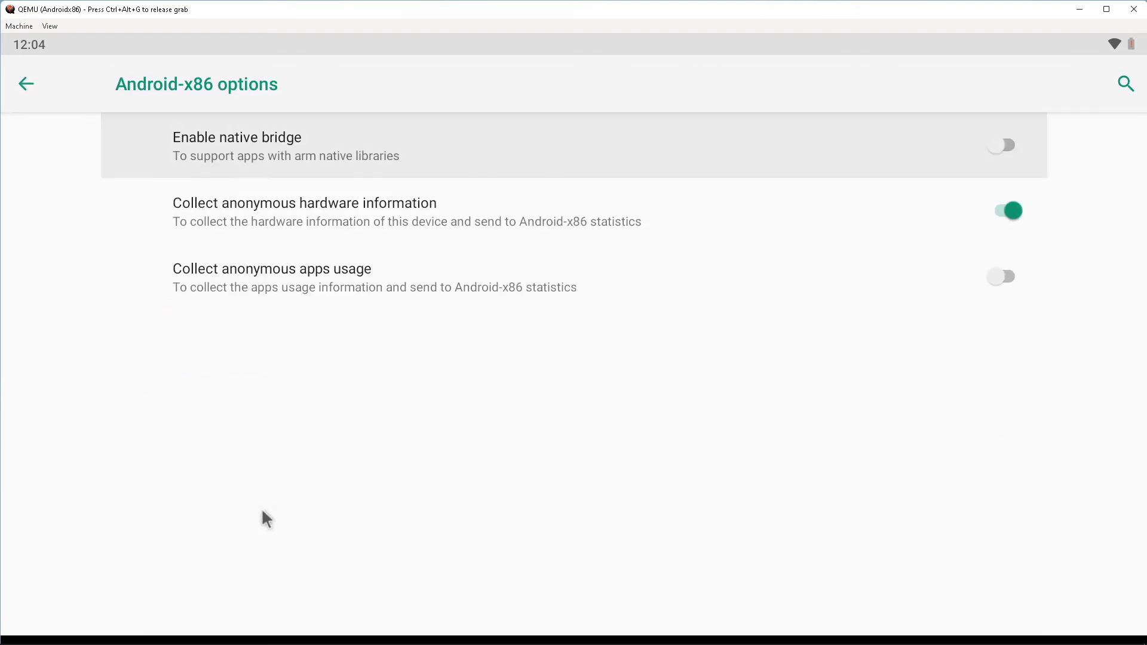
Turn Enable native bridge on and switch anonymous hardware information collection off
key(Return)
key(Down)
key(Return)
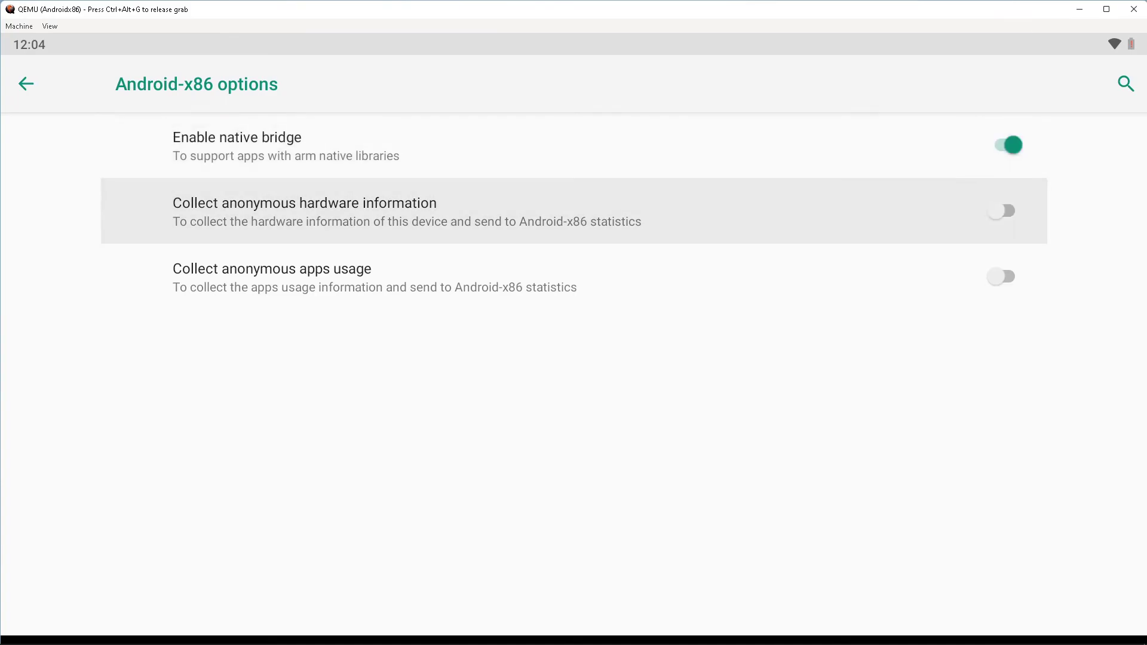
key(Down)
key(Up)
key(Up)
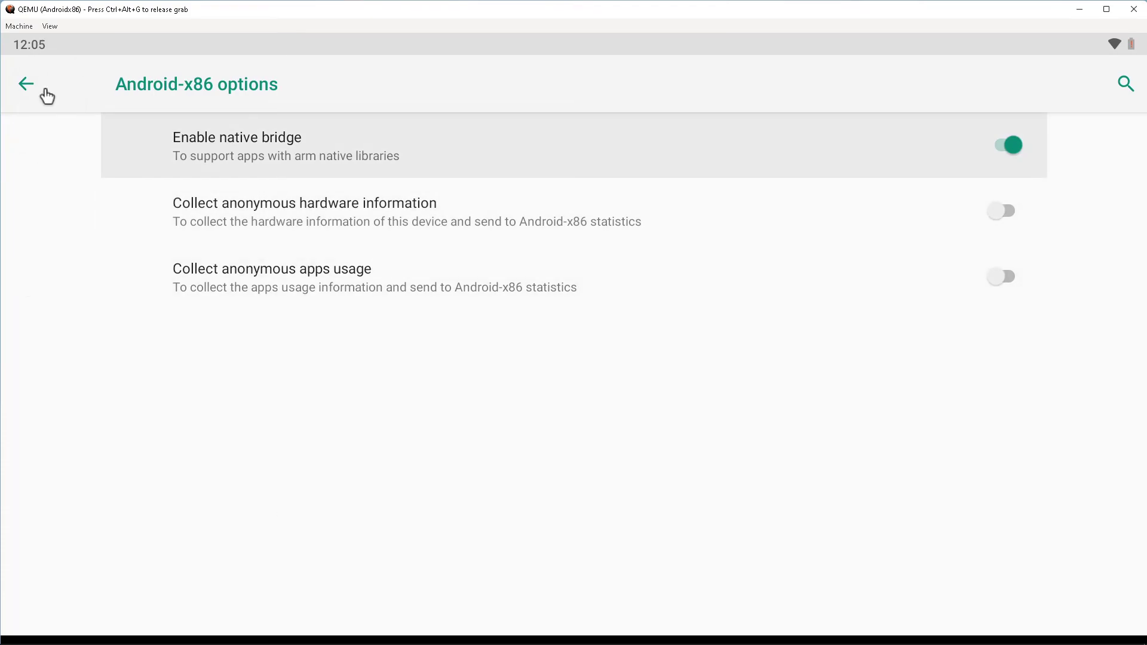
Return to the main Settings list and open the System page
click(39, 89)
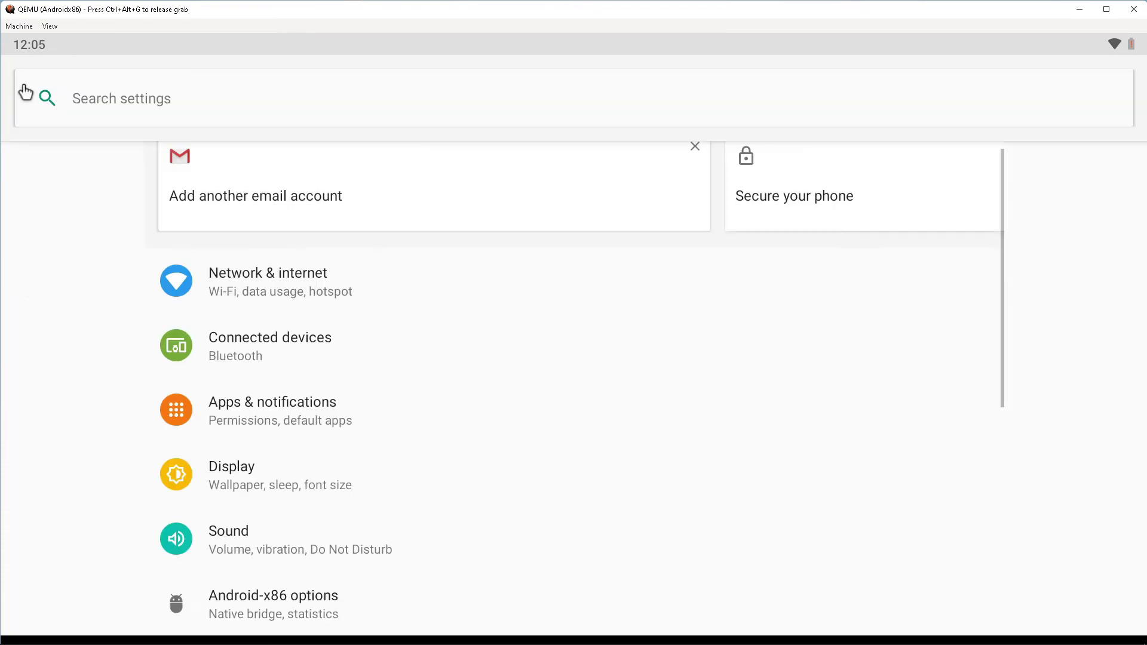
scroll(324, 523, down, 5)
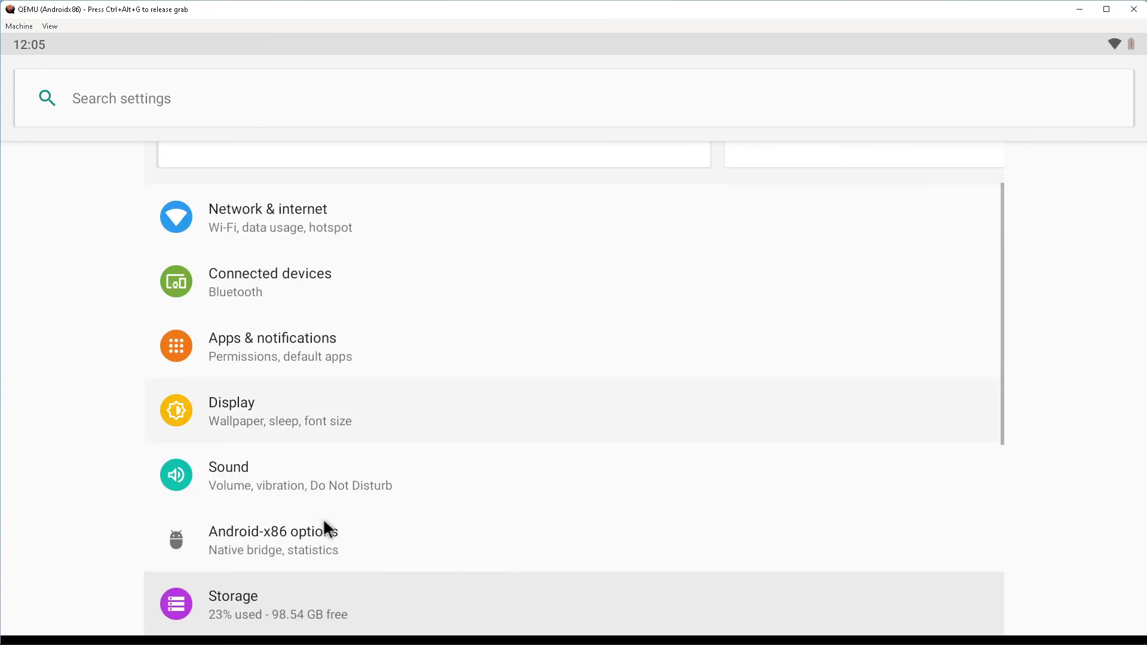
scroll(324, 522, down, 1)
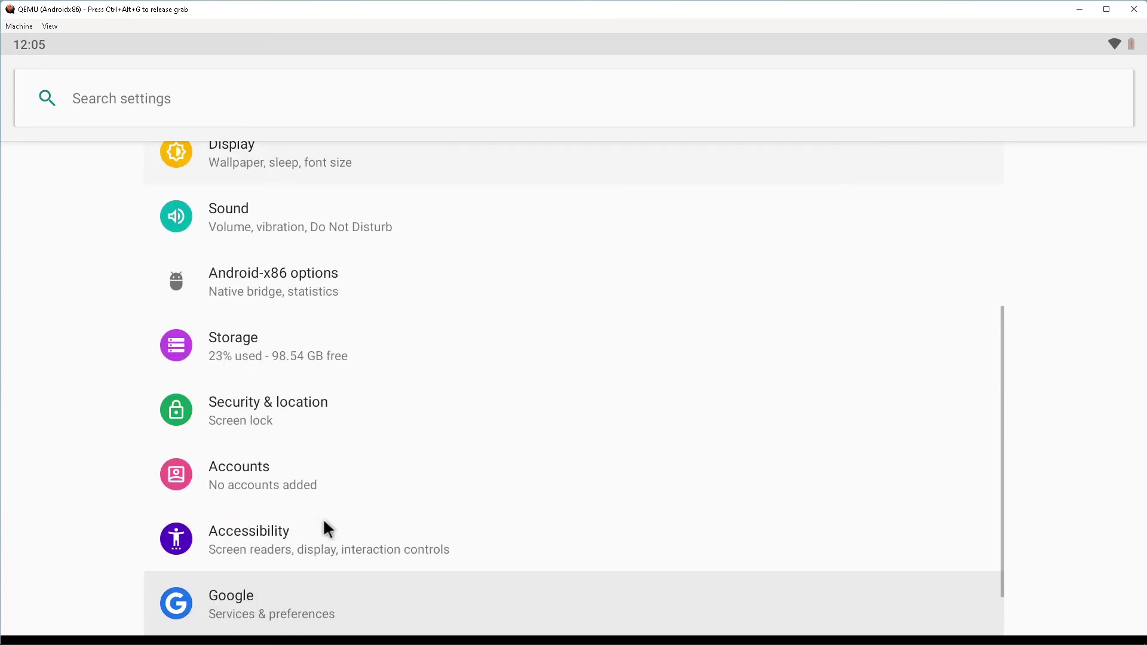
scroll(324, 522, down, 1)
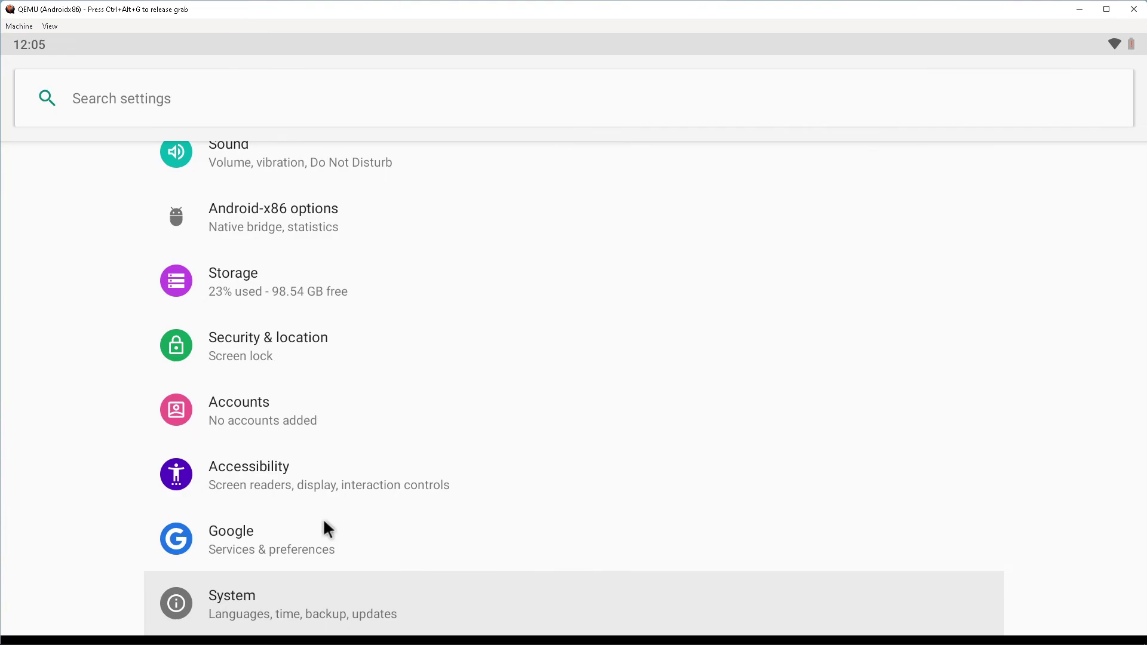
key(Return)
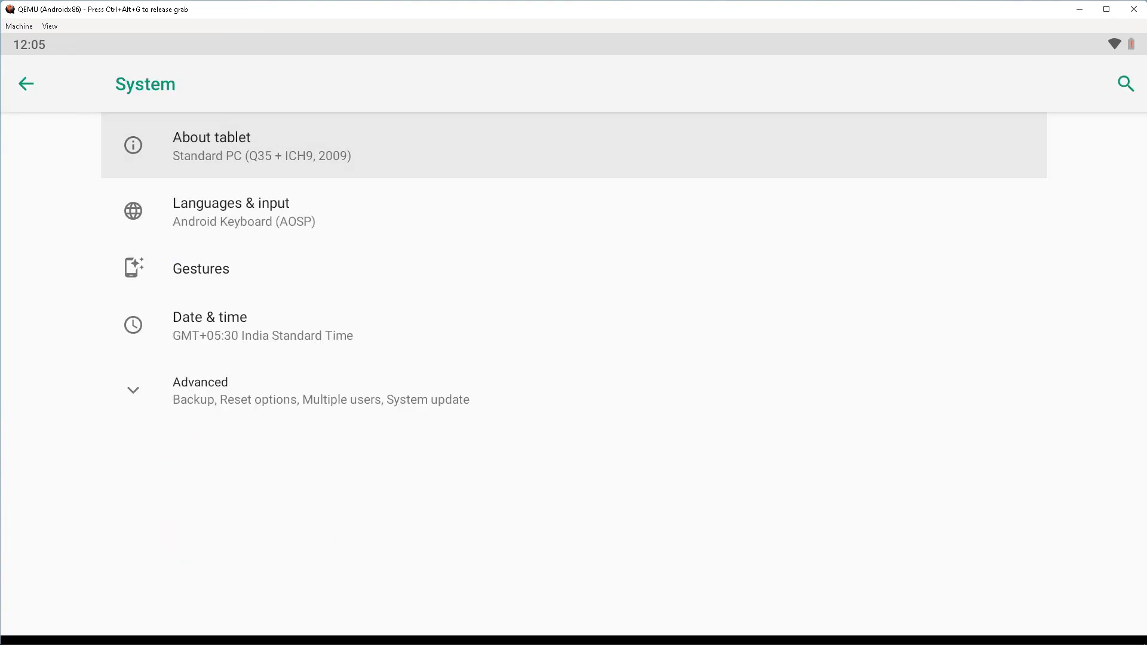
Check the Android version and Build number under About tablet, then go back to System
key(Return)
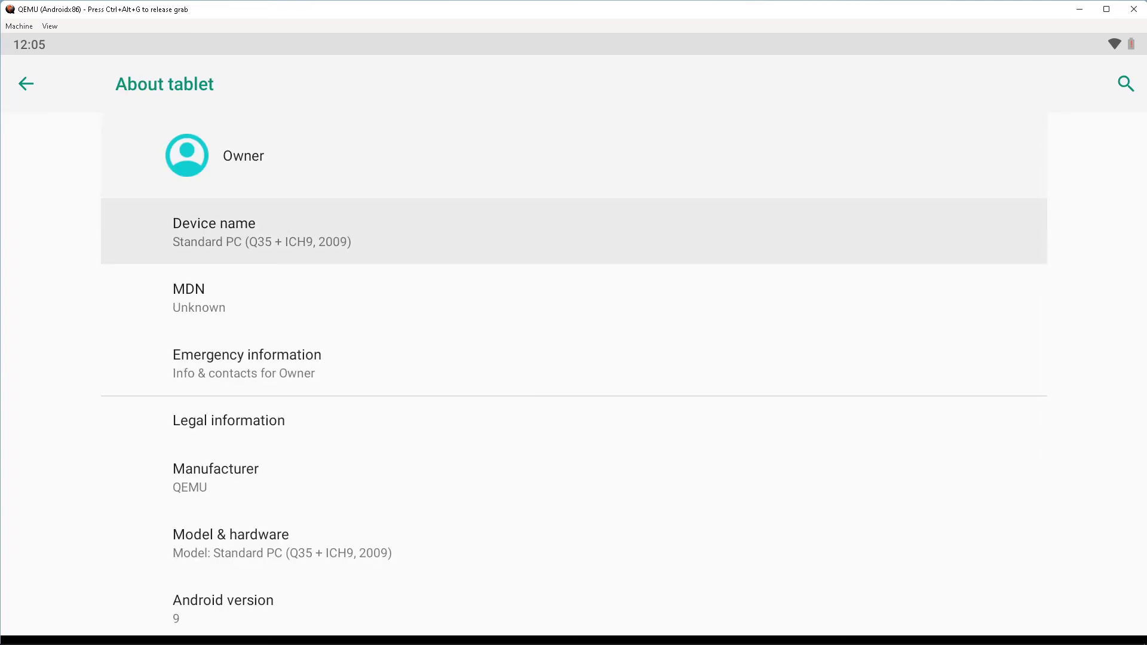
key(Down)
key(Down)
key(Down)
key(Down)
key(Down)
key(Down)
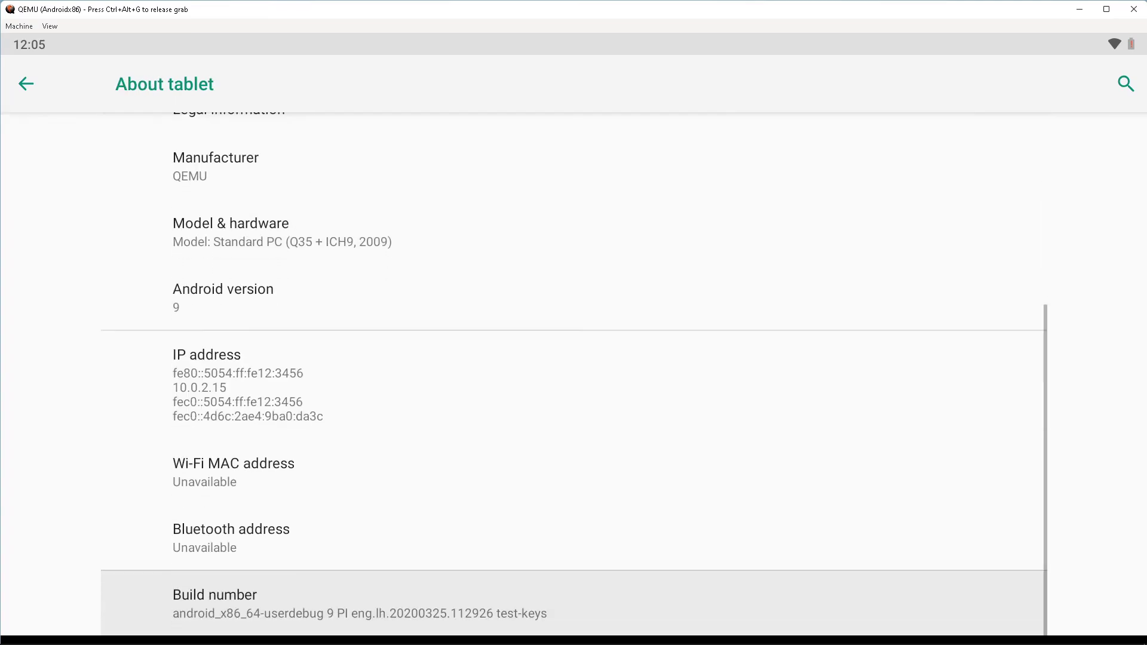
key(Up)
key(Up)
key(Up)
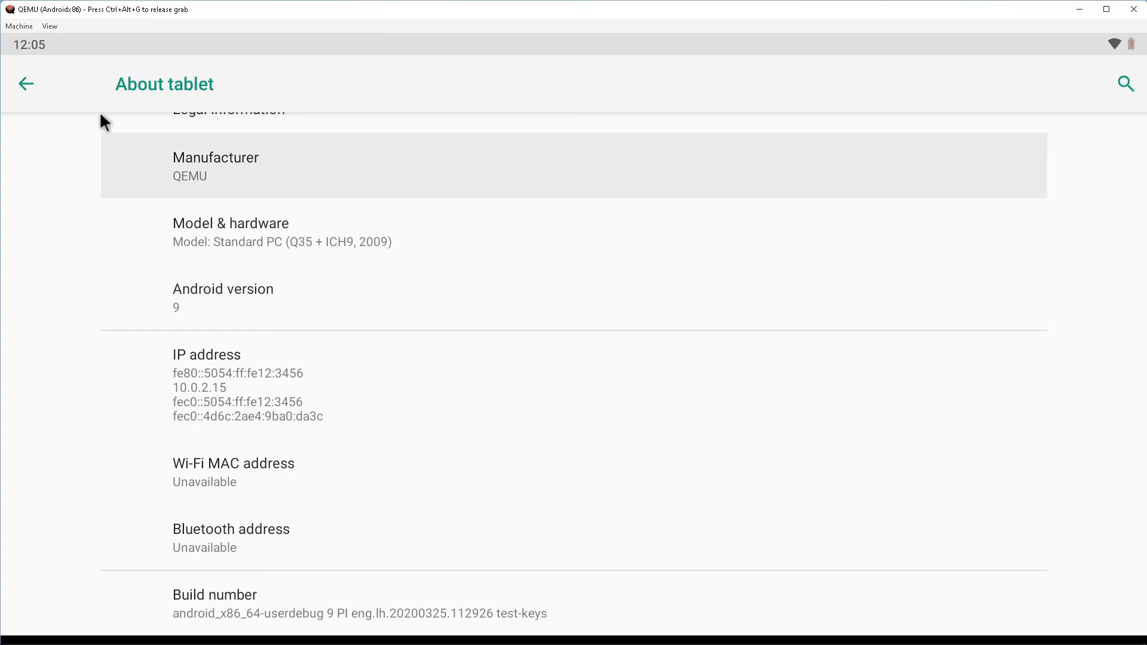
click(31, 92)
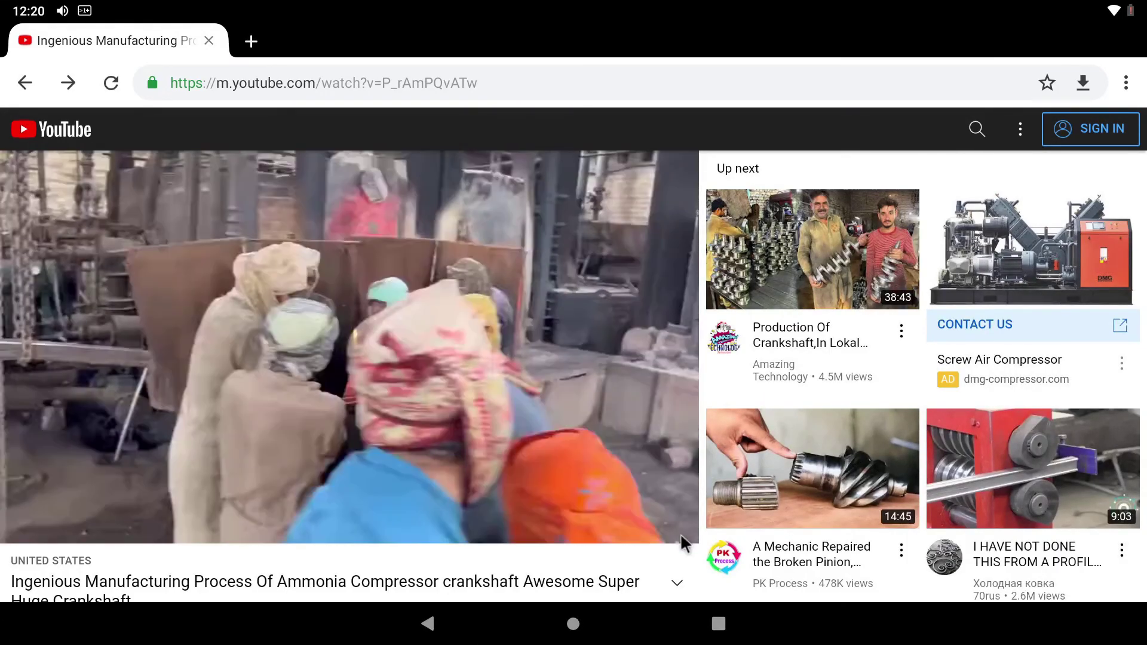
Put the crankshaft video full screen, pause it at 1:57 via the media notification, and reopen it
click(680, 533)
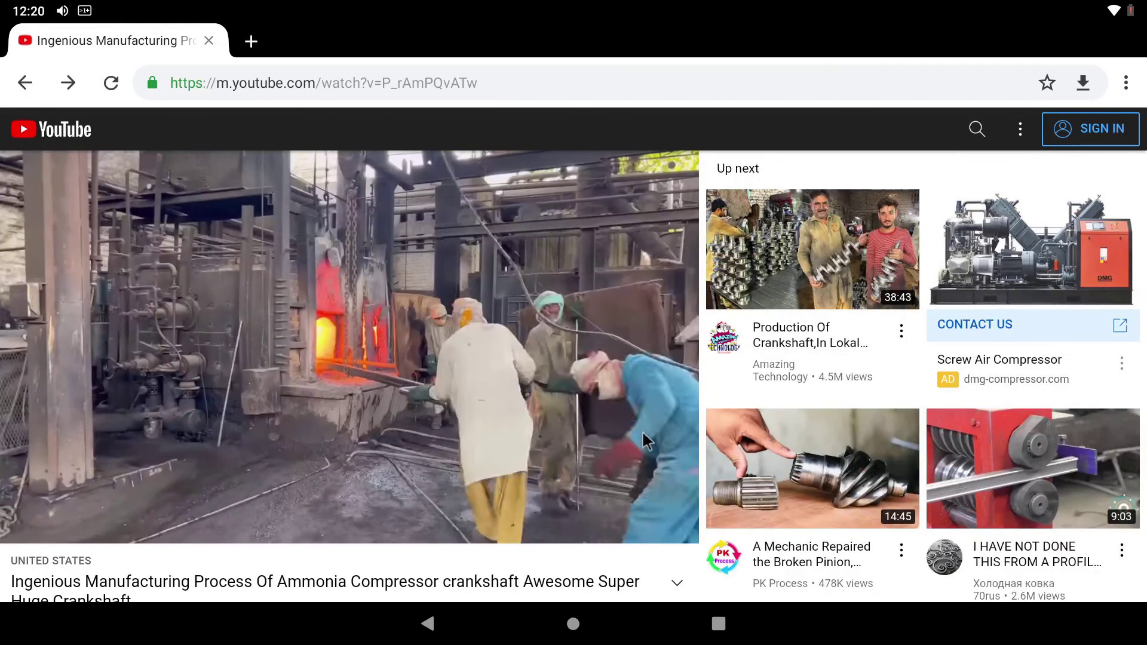
click(691, 528)
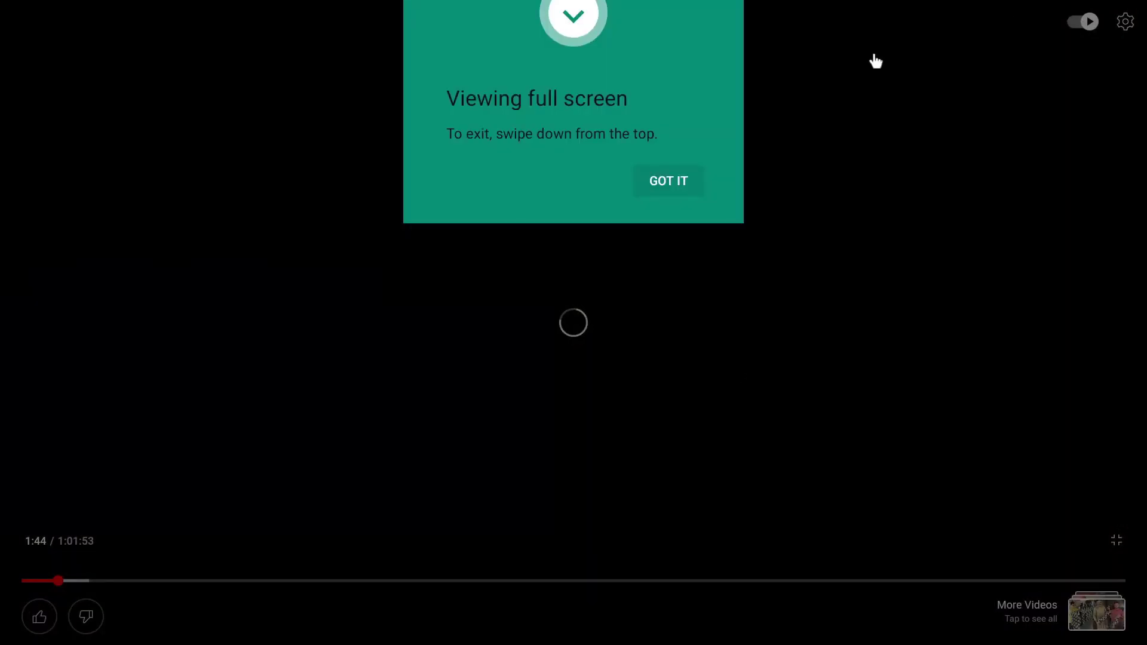
click(650, 184)
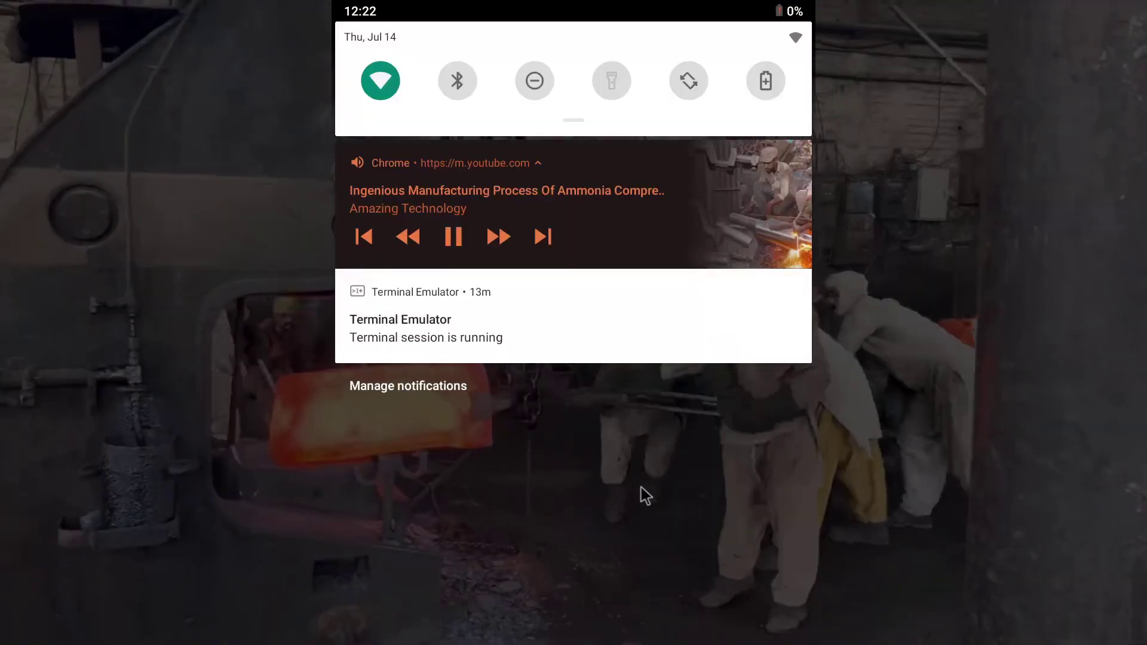
click(454, 237)
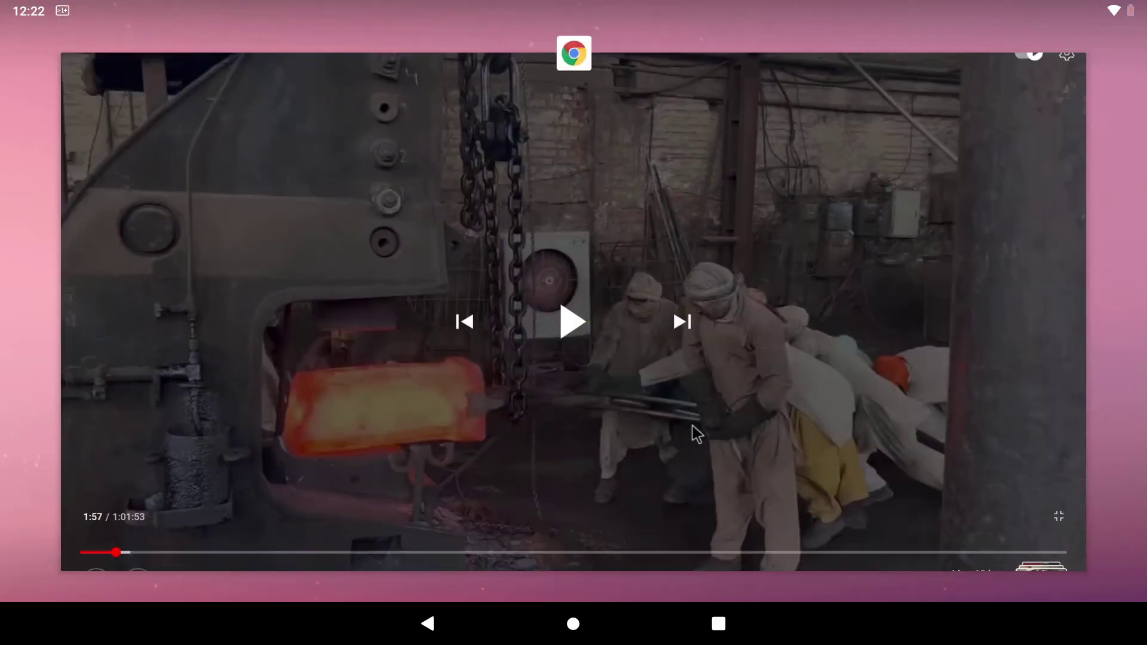
click(697, 435)
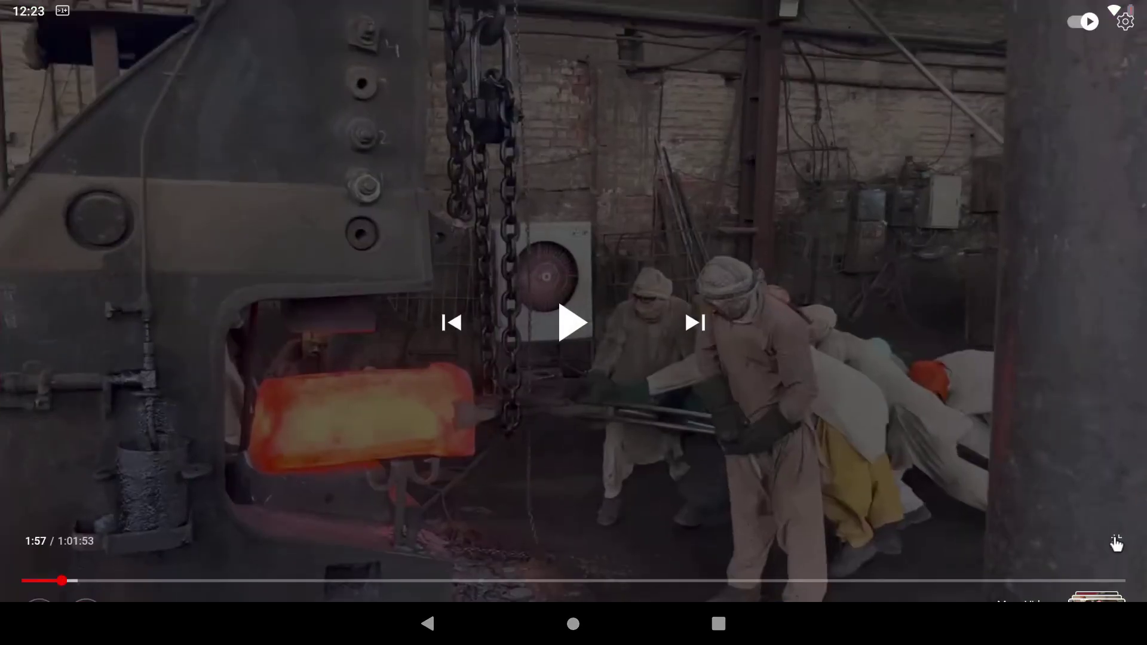